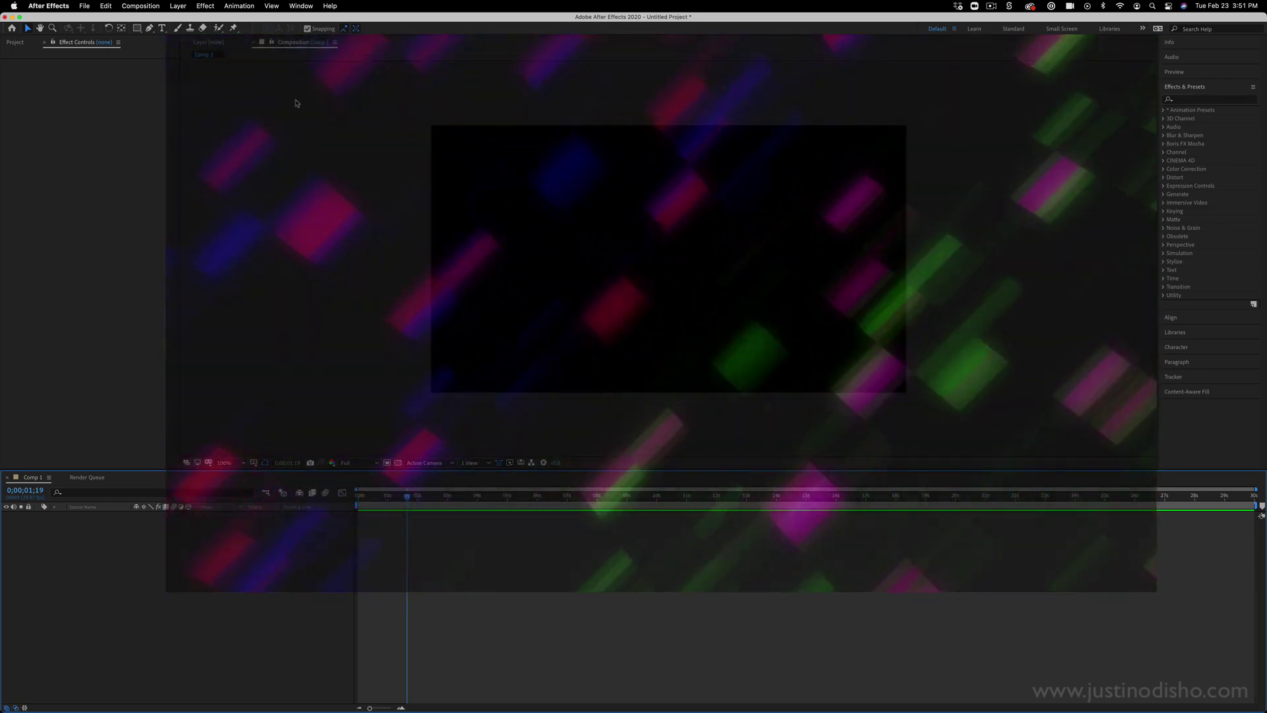
click(141, 6)
click(152, 22)
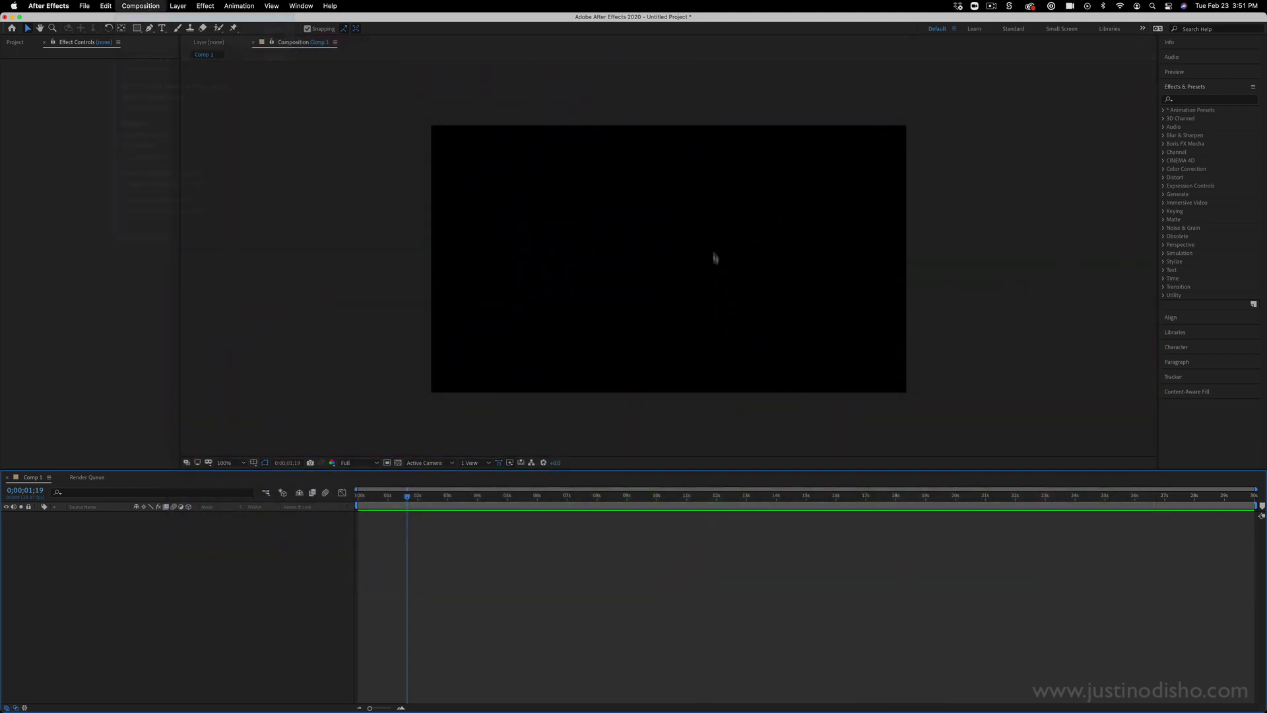
click(718, 488)
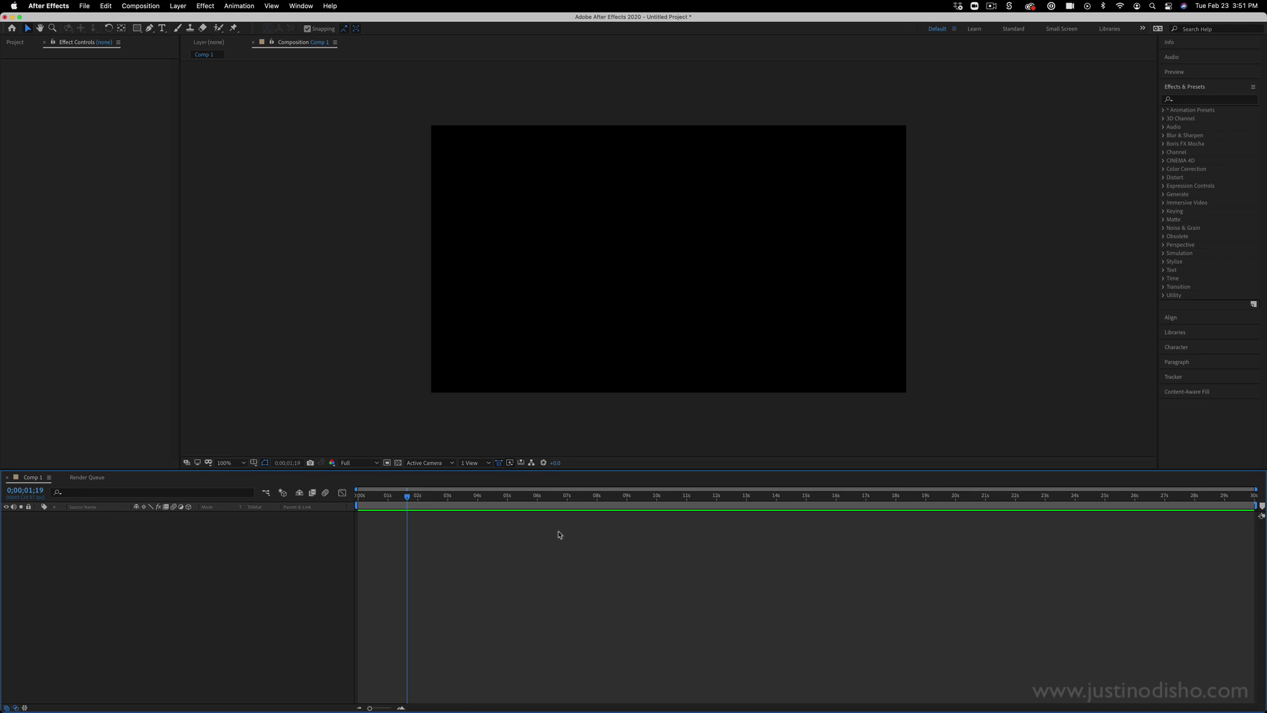
Create a black 1920 x 1080 px solid layer in Comp 1
click(177, 6)
mouse_move(218, 20)
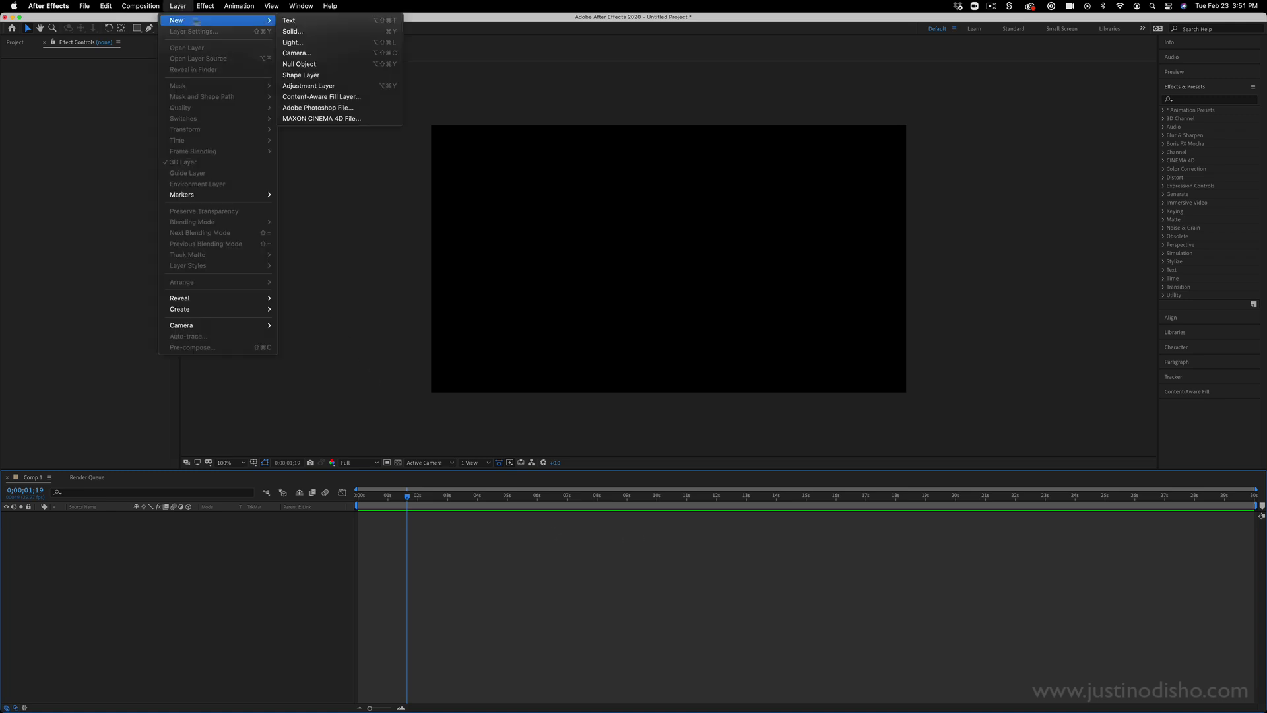
click(307, 36)
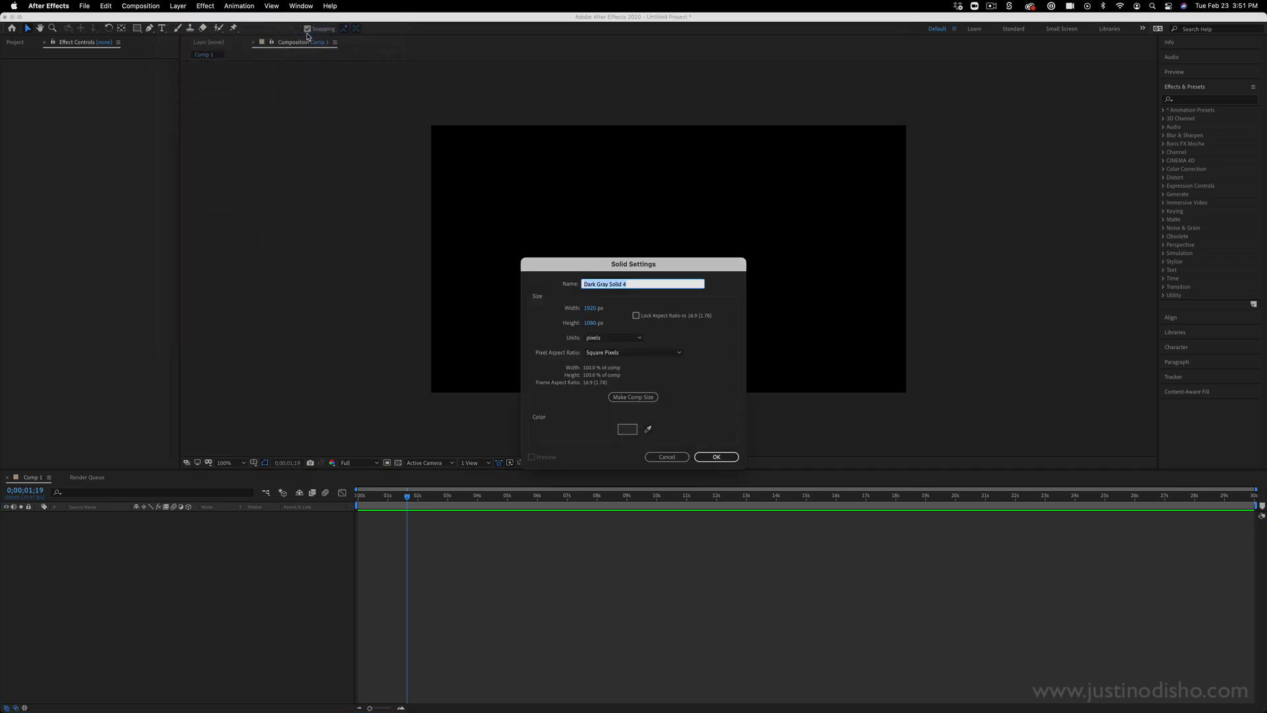
click(627, 429)
click(612, 434)
click(732, 309)
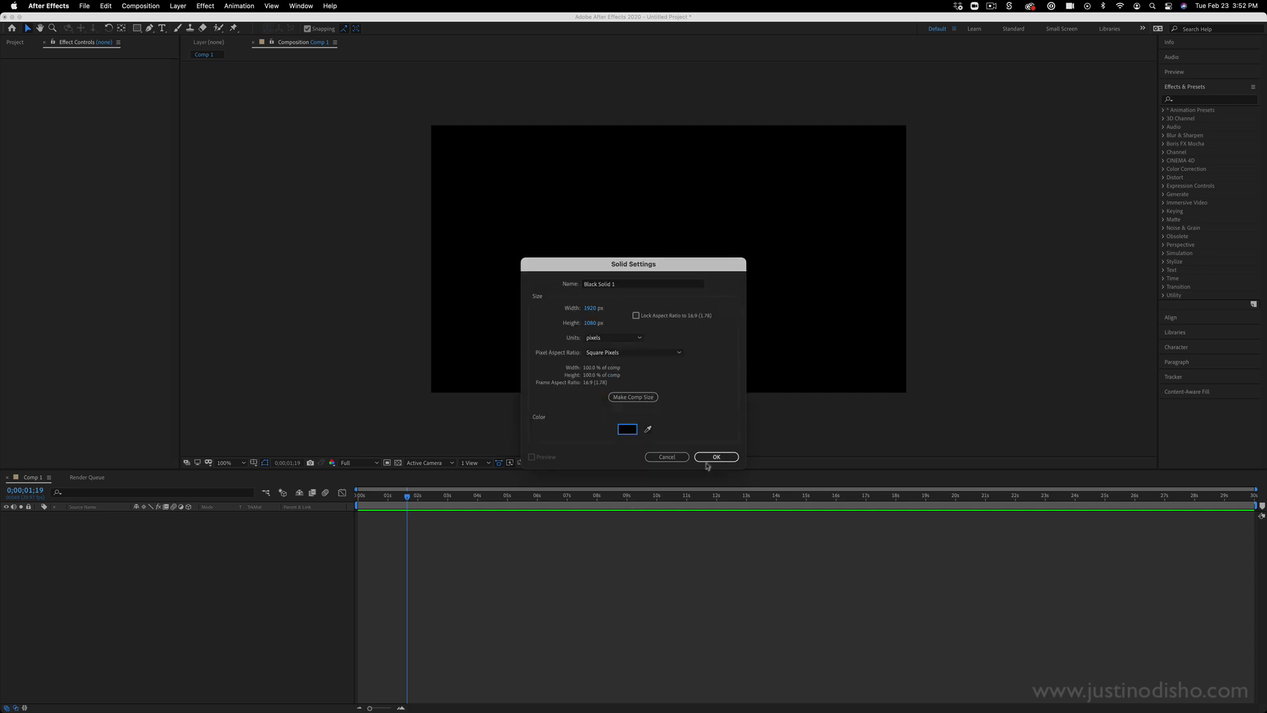
click(716, 457)
click(86, 516)
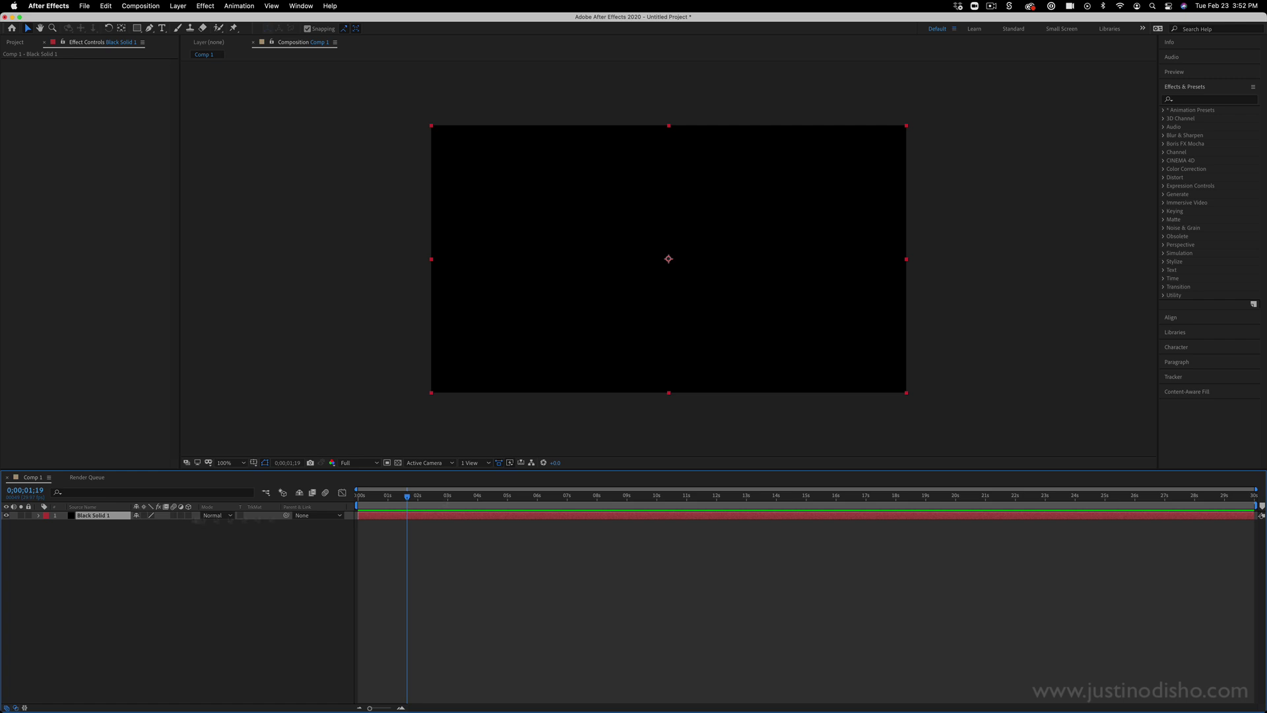
Apply the Digital preset from the Synthetics animation presets to the black solid and scrub the start of the composition
click(1164, 111)
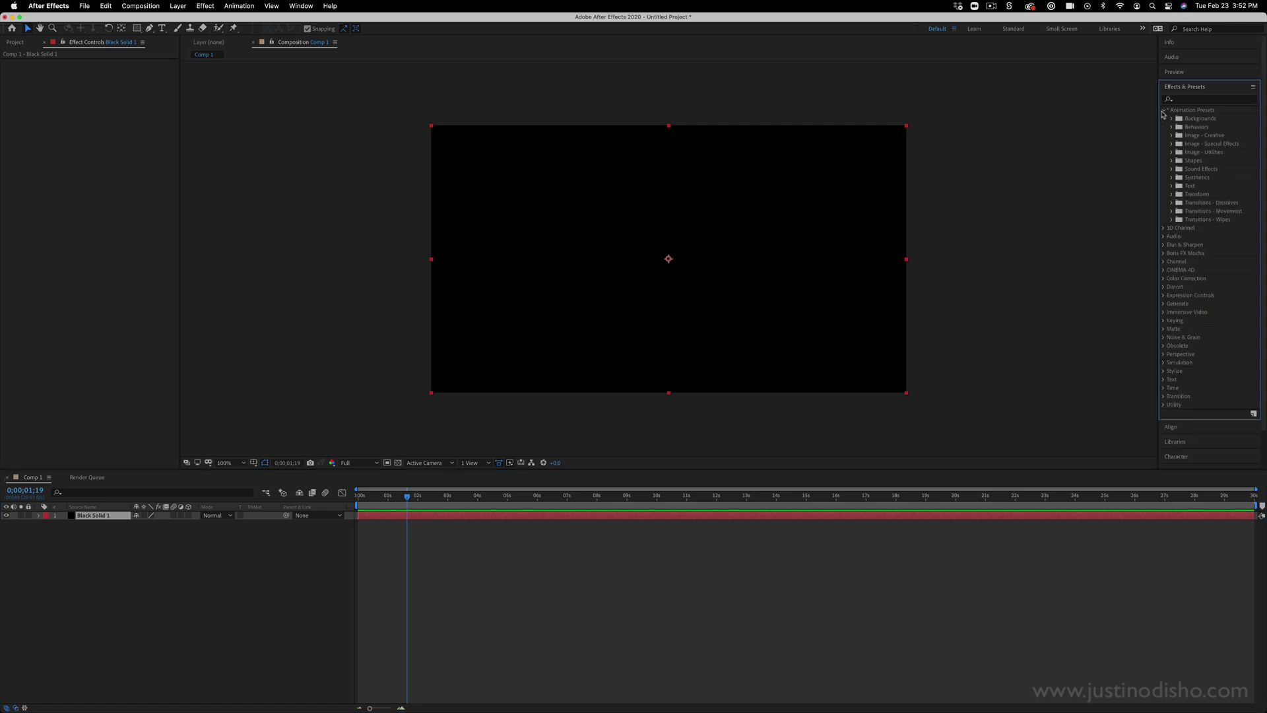
click(1172, 179)
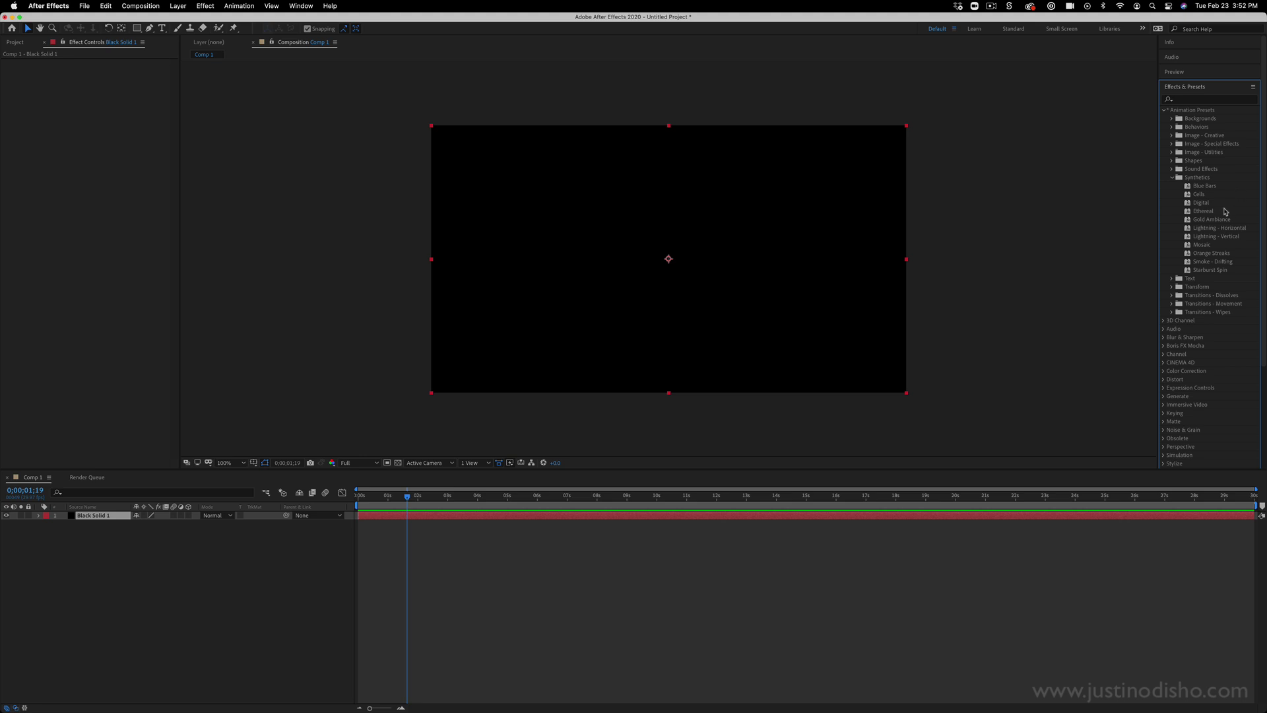
drag(1208, 204, 785, 242)
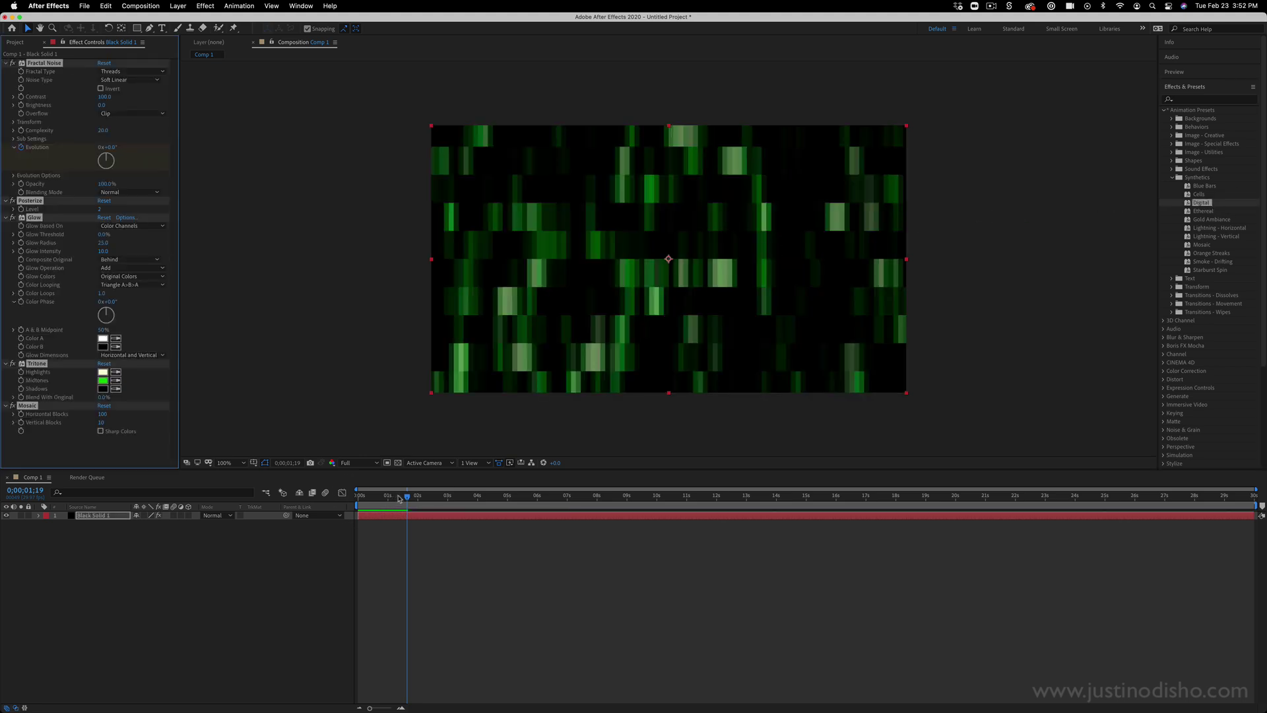
drag(406, 497, 384, 497)
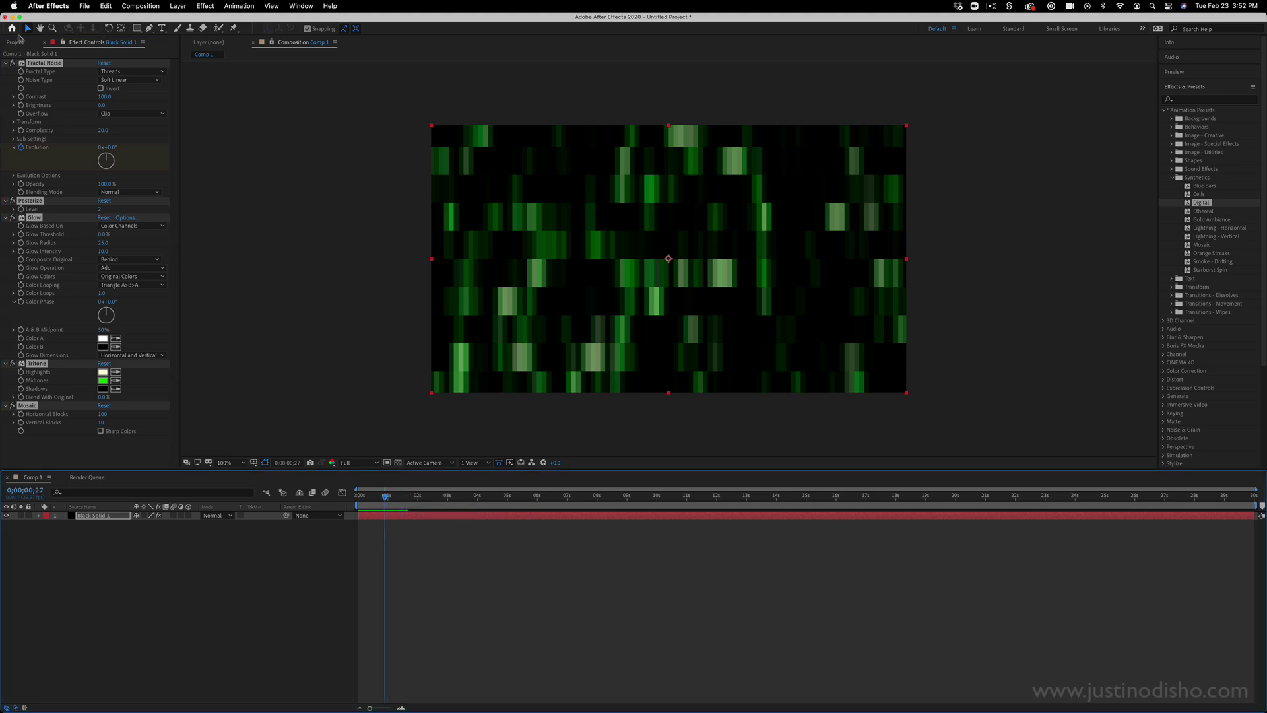
Collapse the settings of all effects on the black solid and deselect them
click(71, 43)
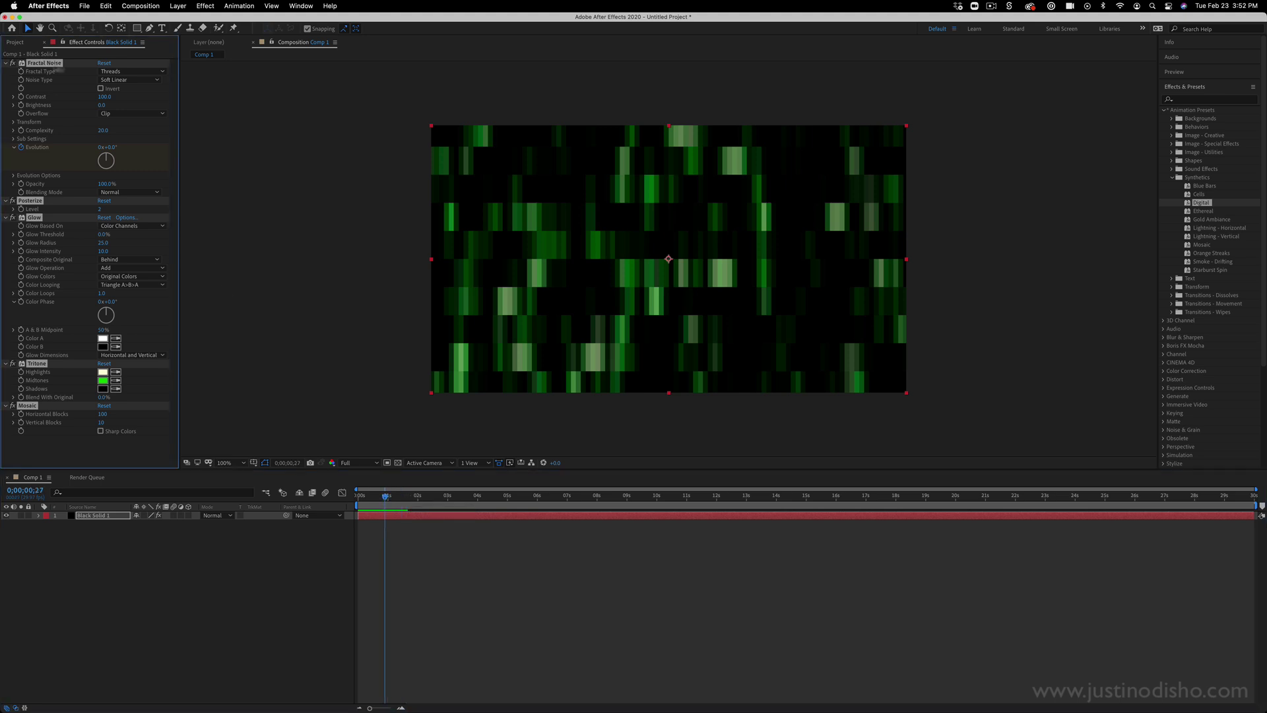
alt+click(6, 65)
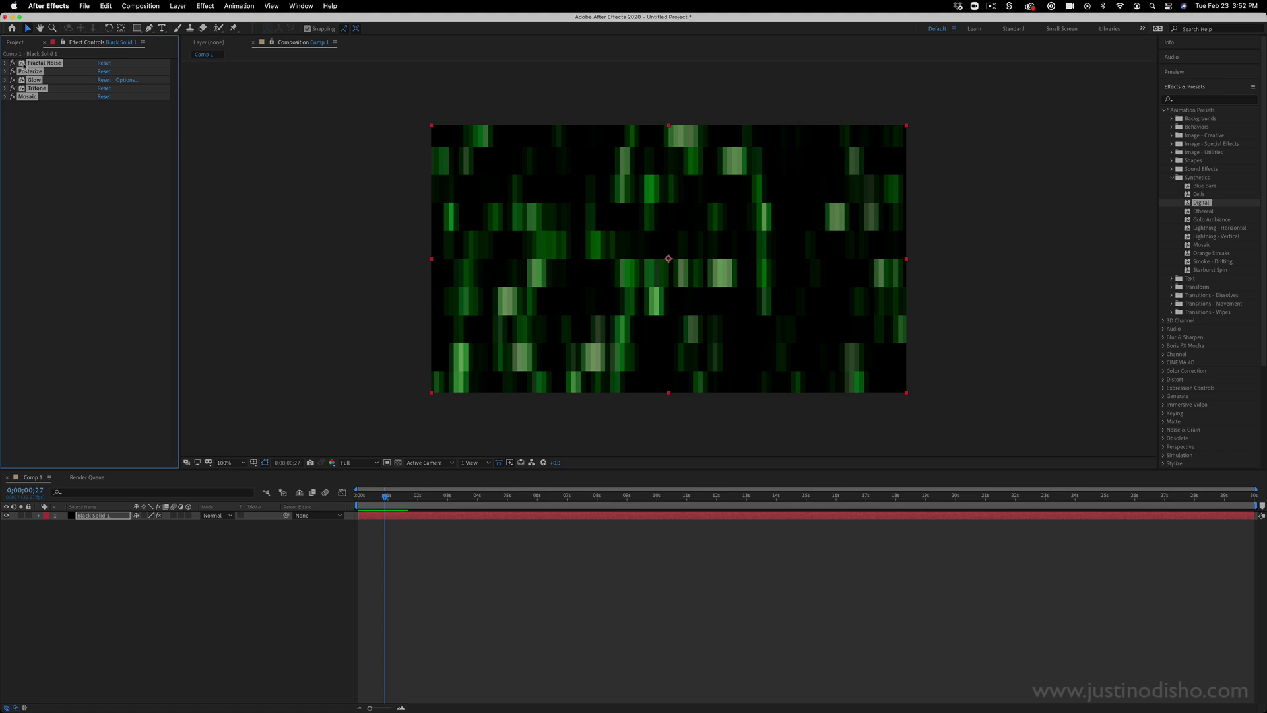
click(43, 107)
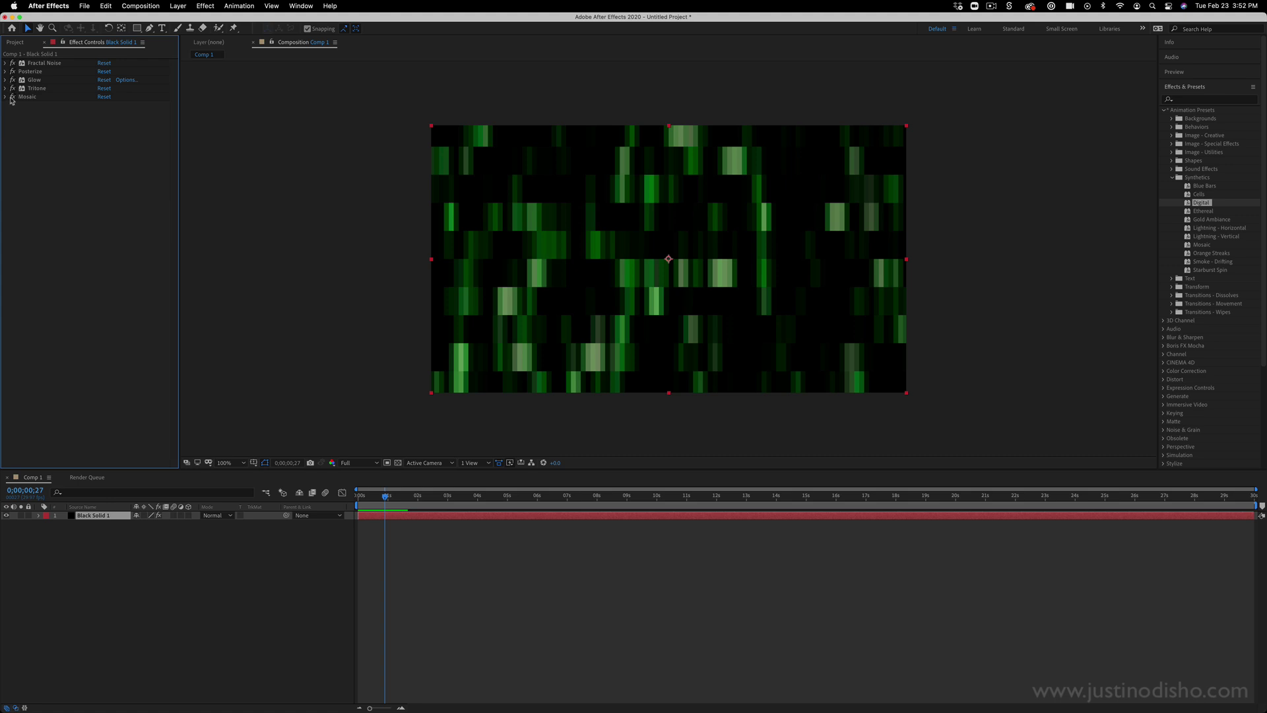
Compare the pattern with the Mosaic effect off and on, and preview the preset's animation with Mosaic enabled
click(12, 97)
click(12, 97)
click(12, 97)
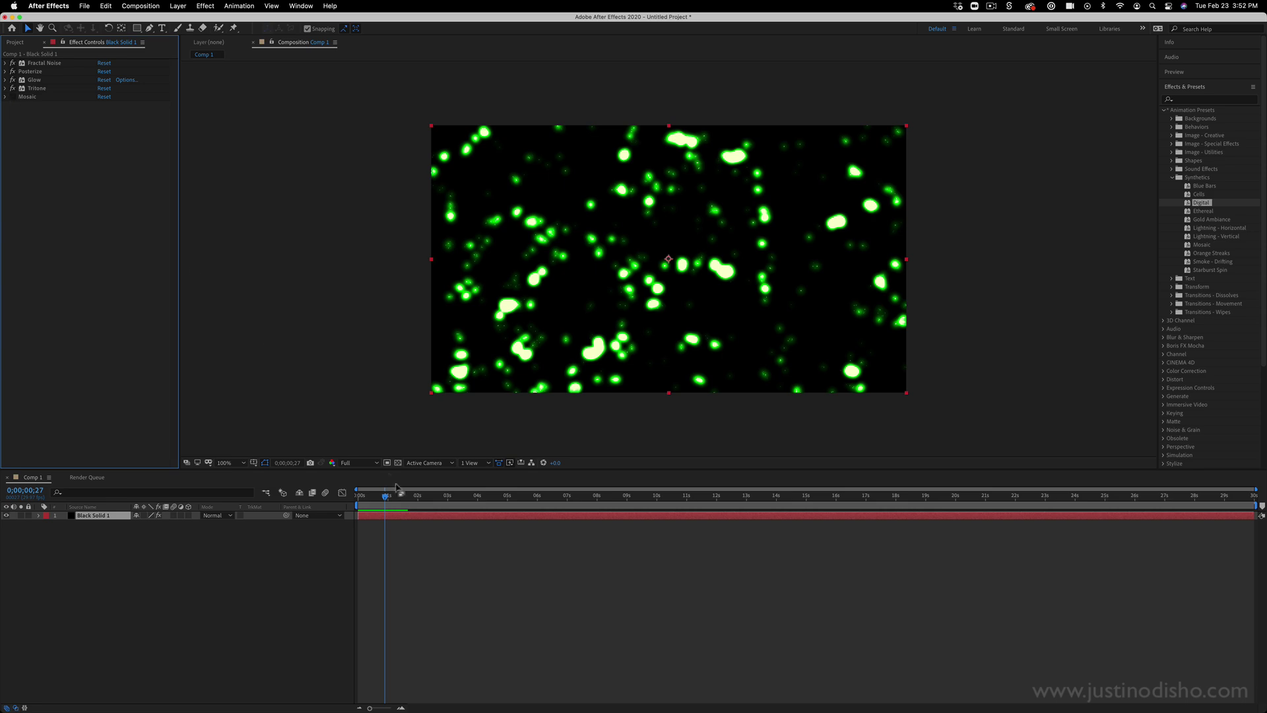
drag(385, 497, 312, 500)
click(12, 97)
key(space)
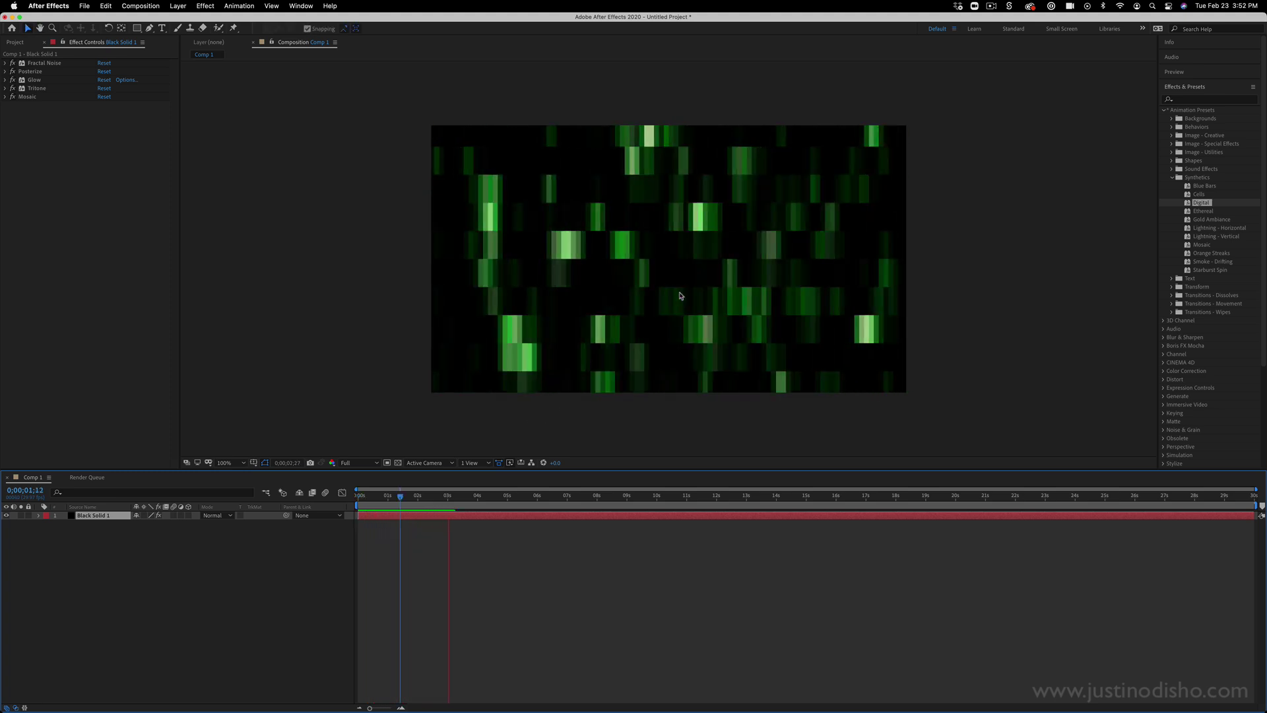
key(space)
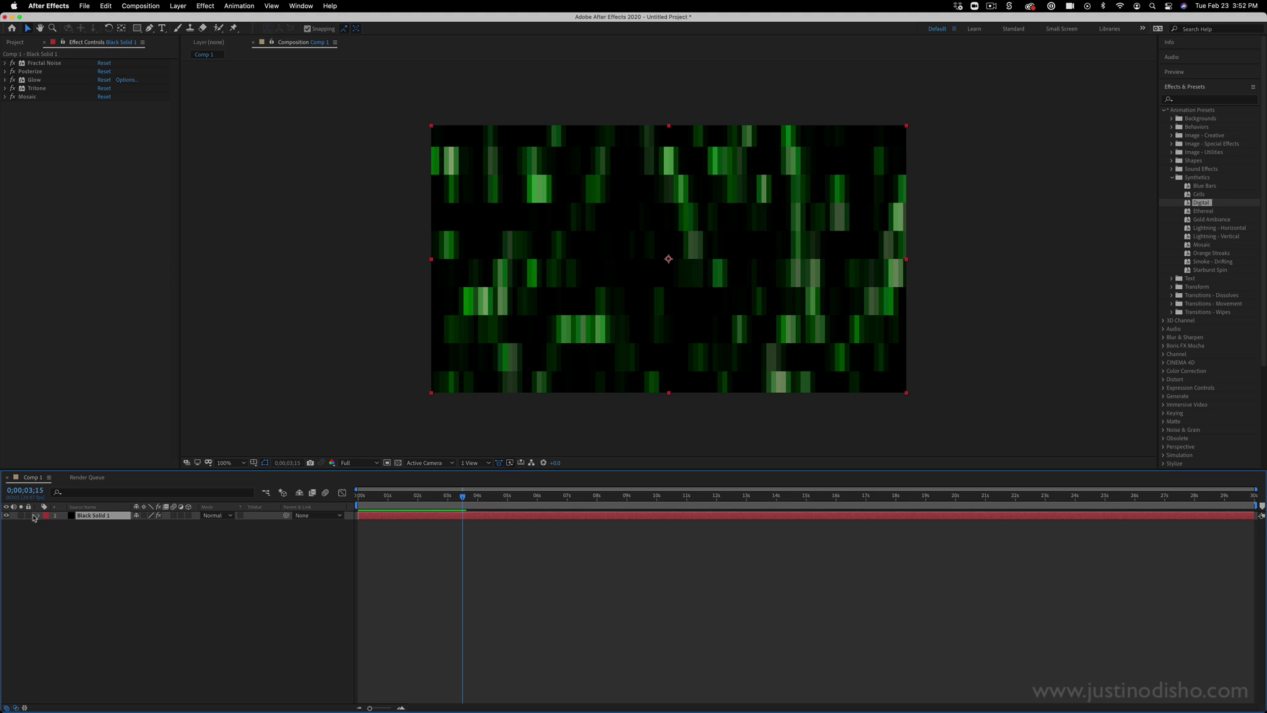
Expand the solid's Fractal Noise effect in the timeline, including Sub Settings and Evolution Options, to reveal its keyframes
click(39, 515)
click(47, 524)
drag(582, 525, 375, 554)
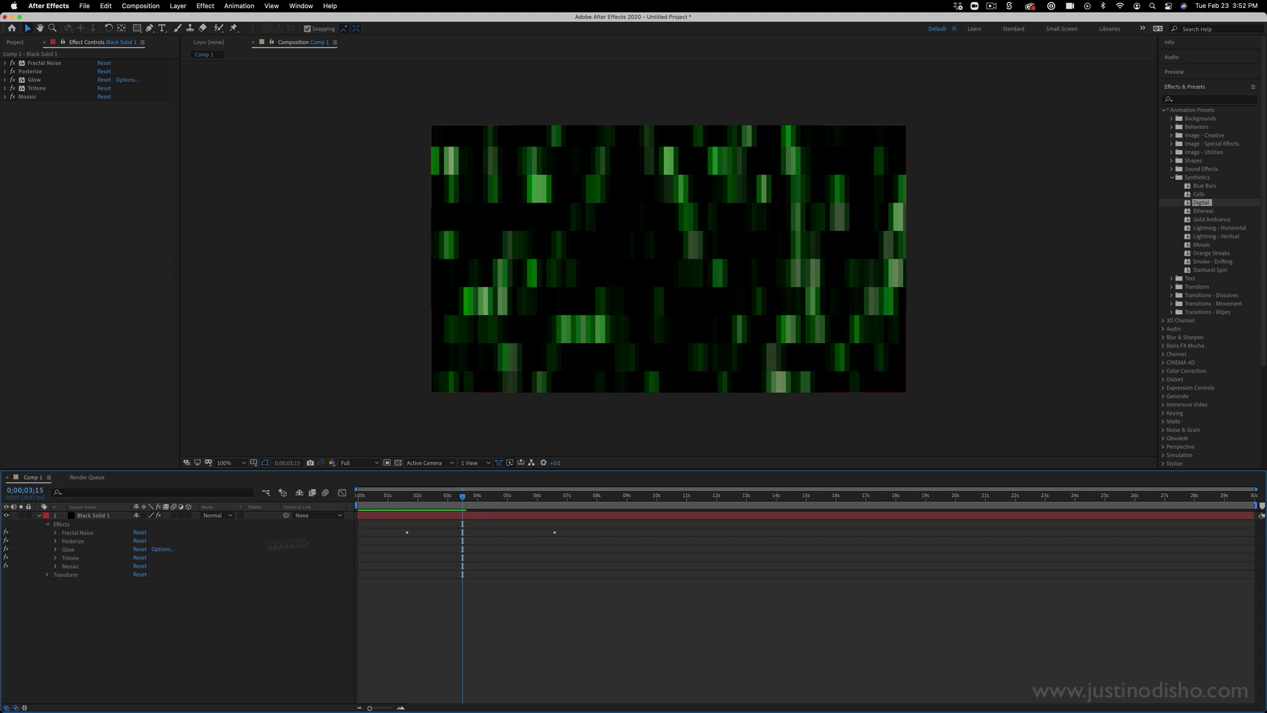
click(56, 532)
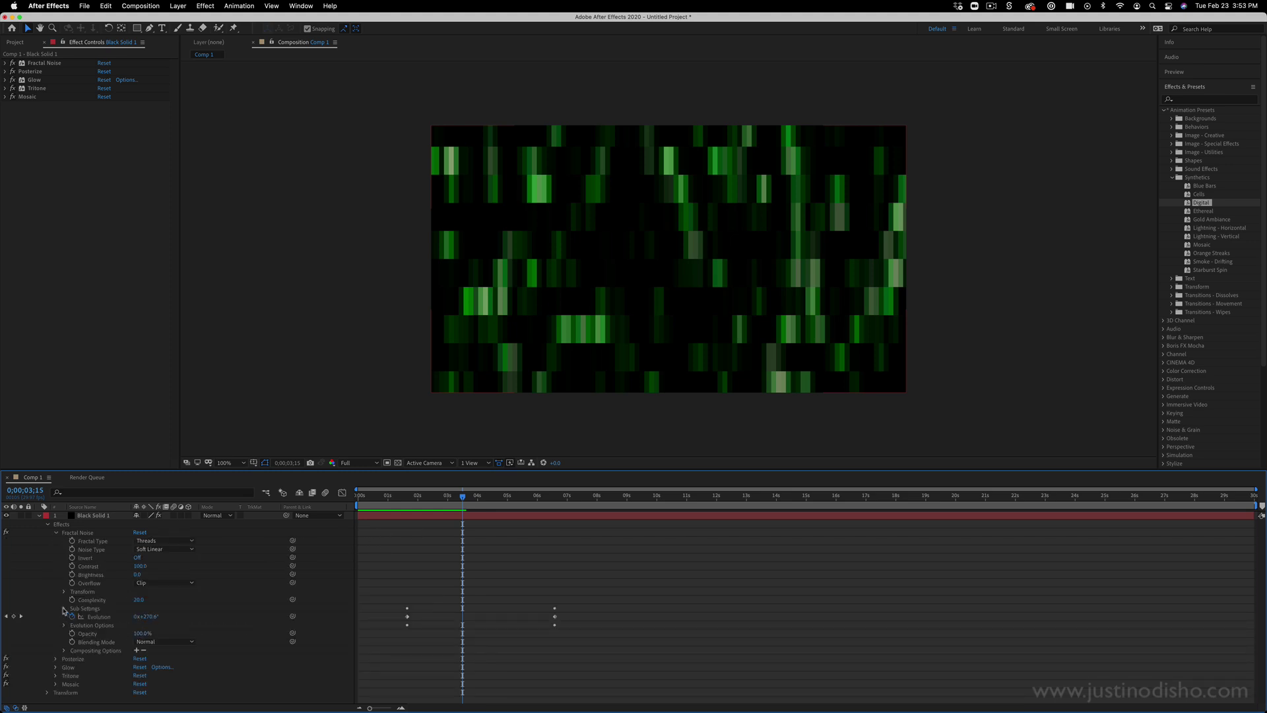
click(64, 608)
scroll(64, 627, down, 2)
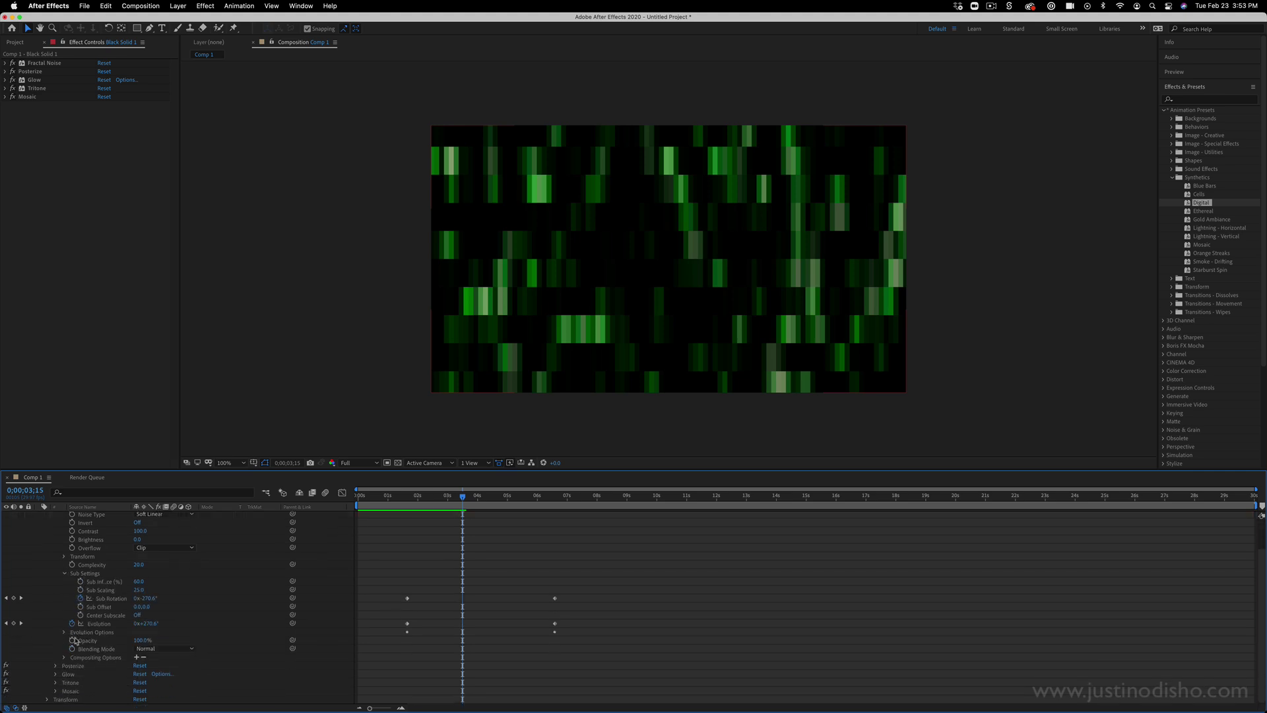
click(65, 632)
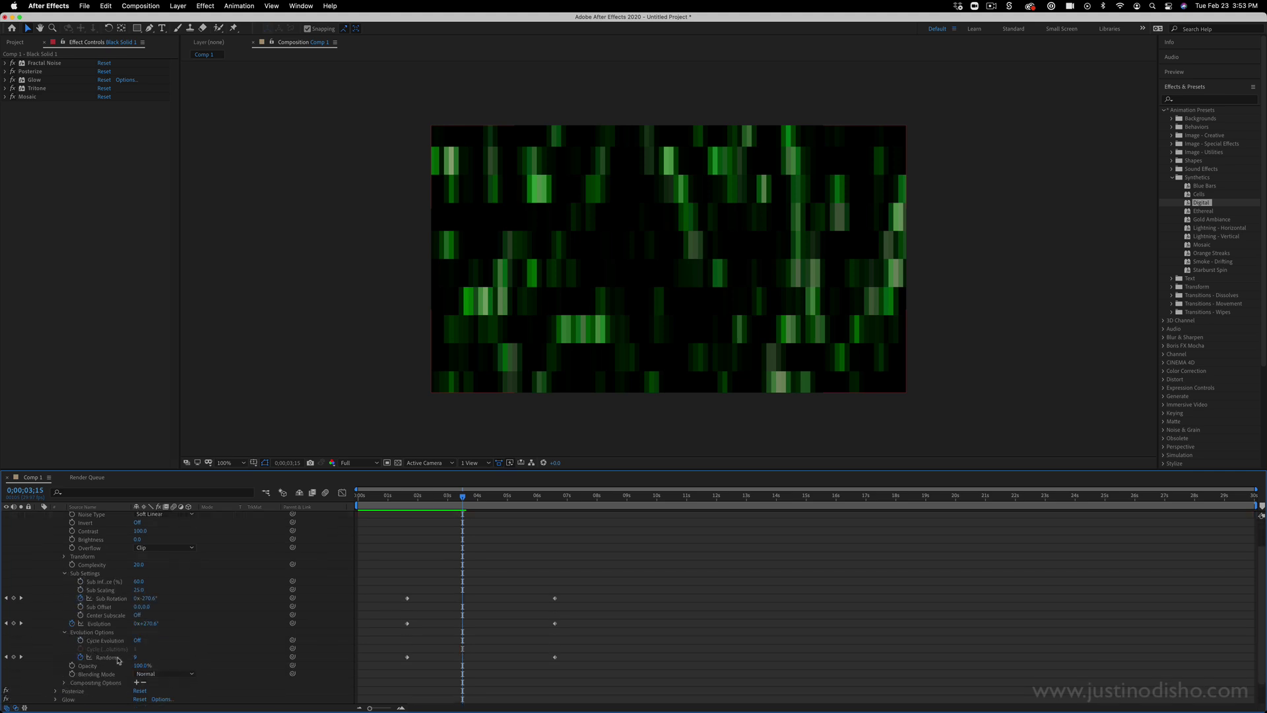
Delete all Sub Rotation, Evolution and Random Seed keyframes from the Fractal Noise effect
click(109, 658)
click(107, 599)
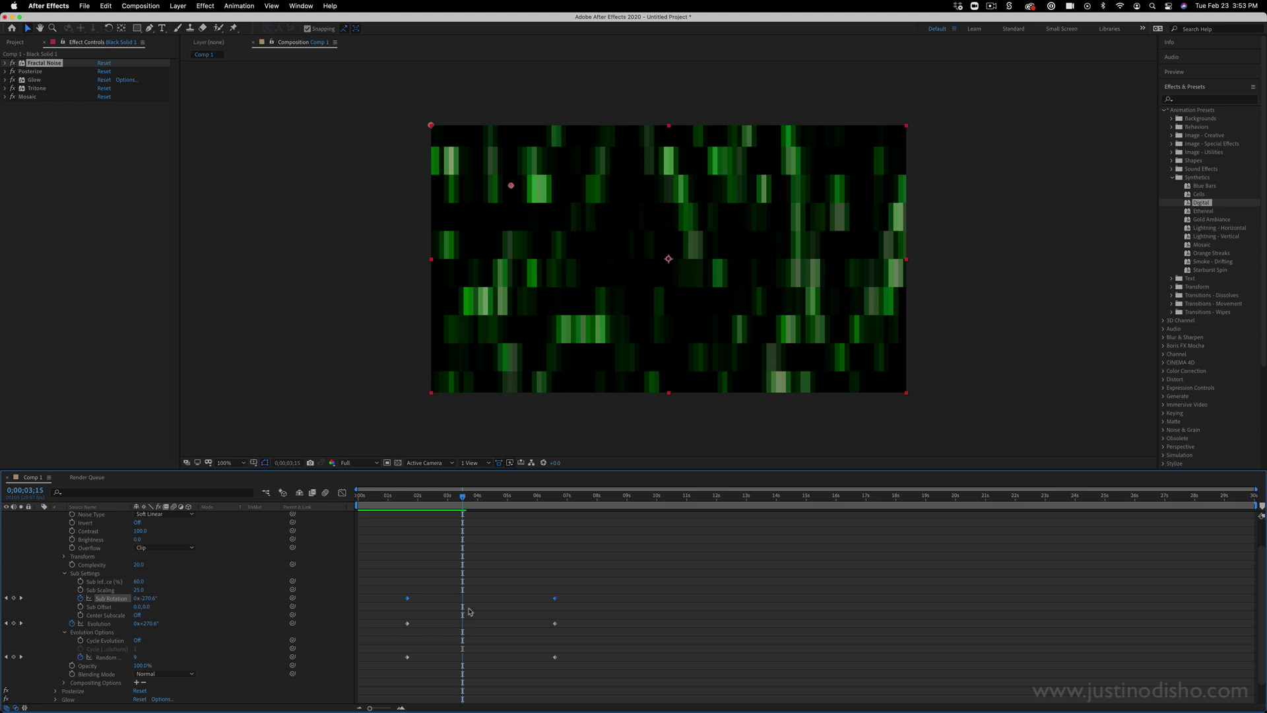
drag(462, 498, 430, 495)
drag(604, 567, 371, 706)
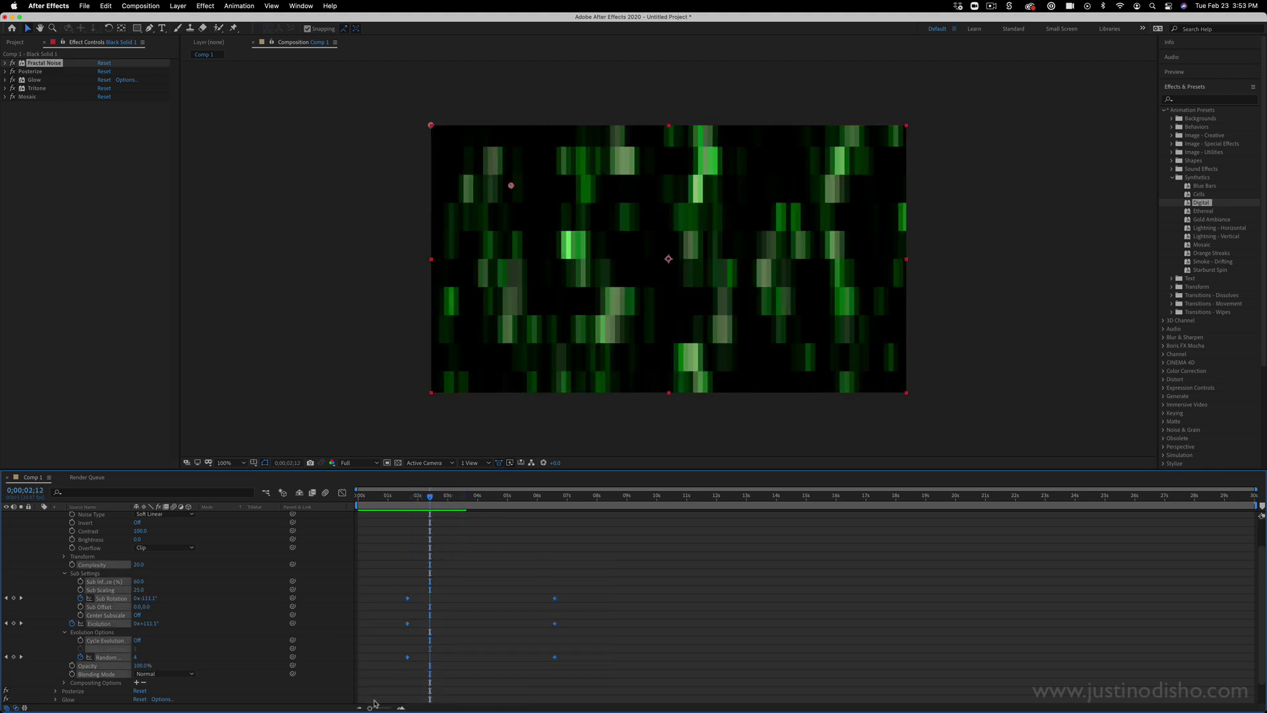
key(BackSpace)
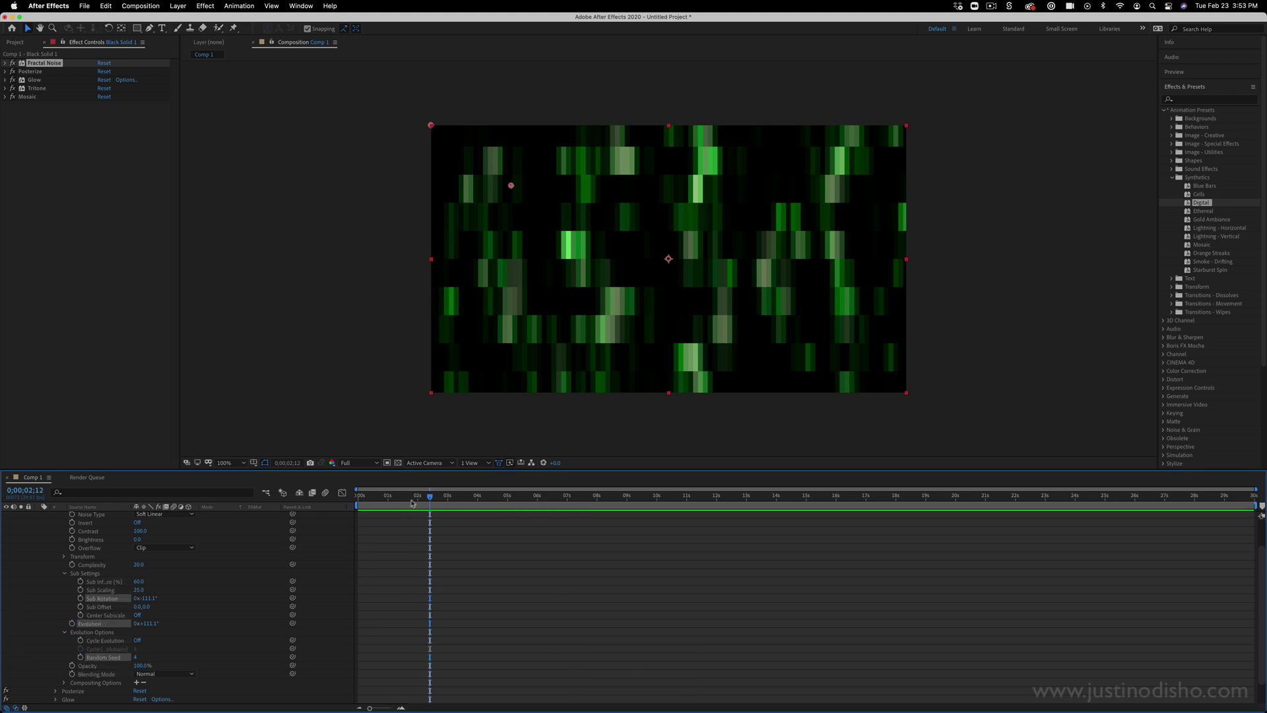
Collapse the layer and play the composition with the Mosaic effect on and off to check the pattern for movement
drag(414, 501, 356, 500)
scroll(115, 538, up, 3)
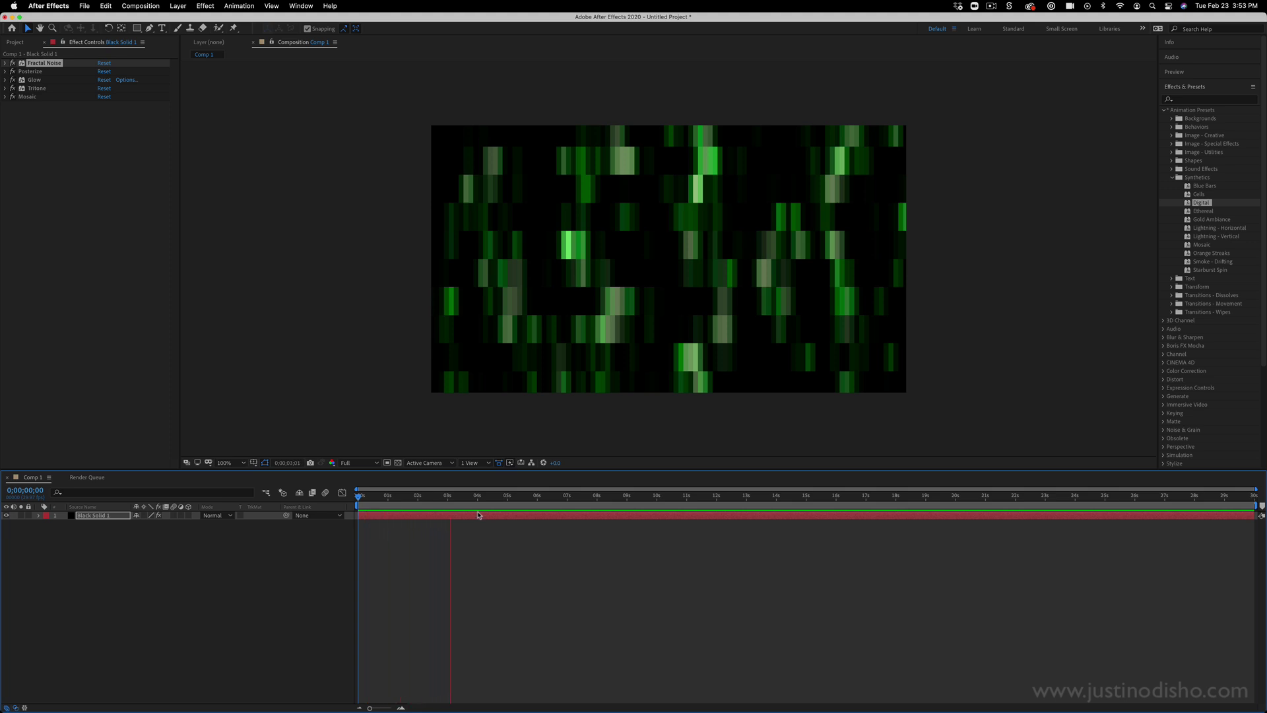
click(12, 97)
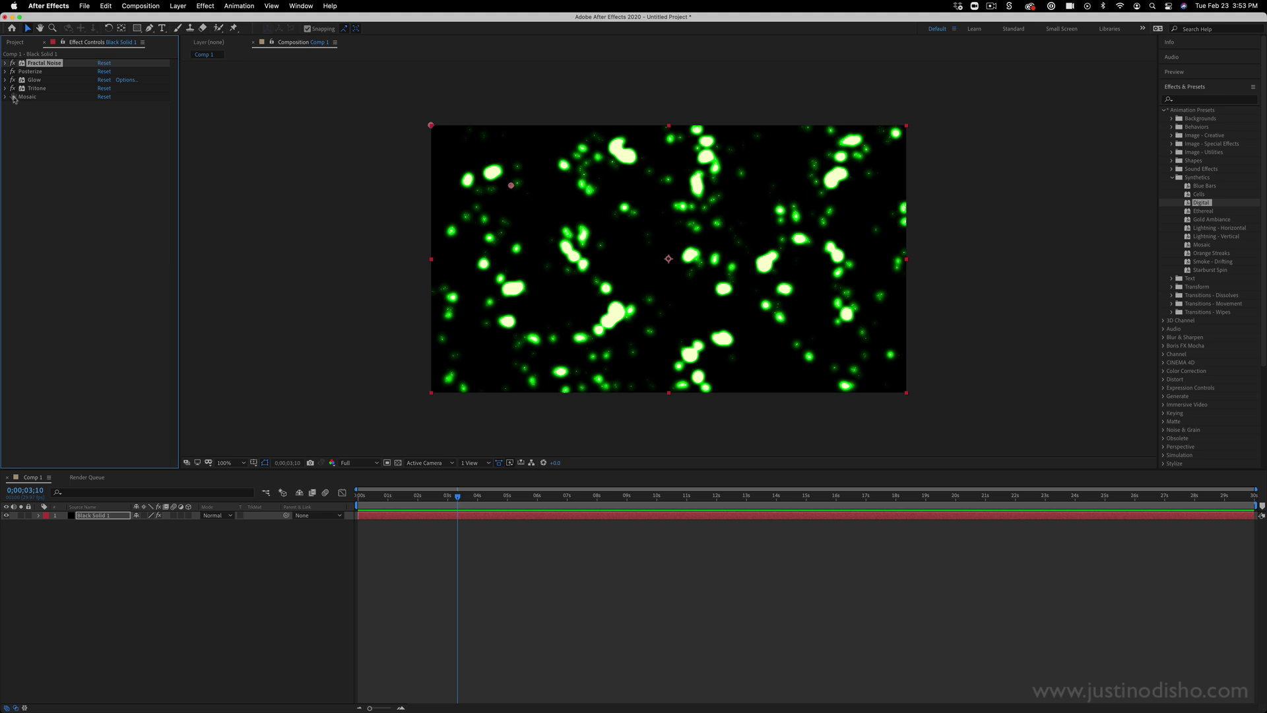
key(space)
key(space)
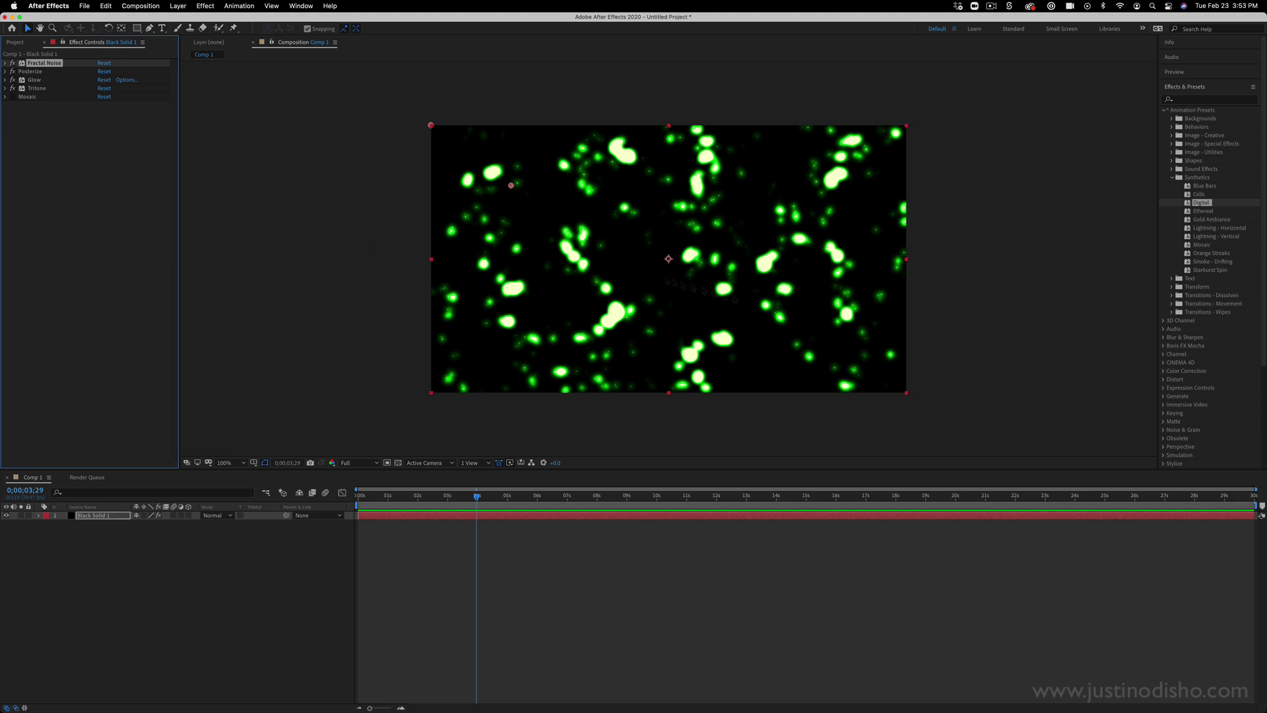
Find the Offset effect under Distort and apply it to the black solid
click(1188, 101)
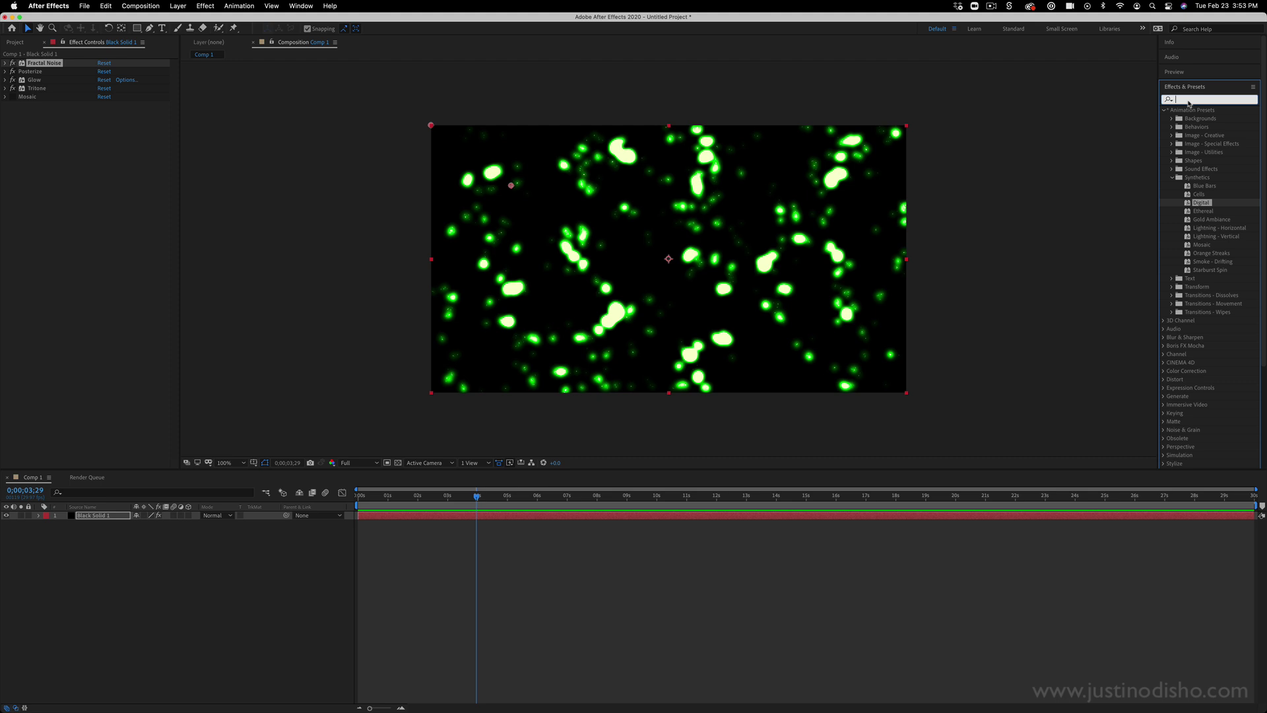
text(offset)
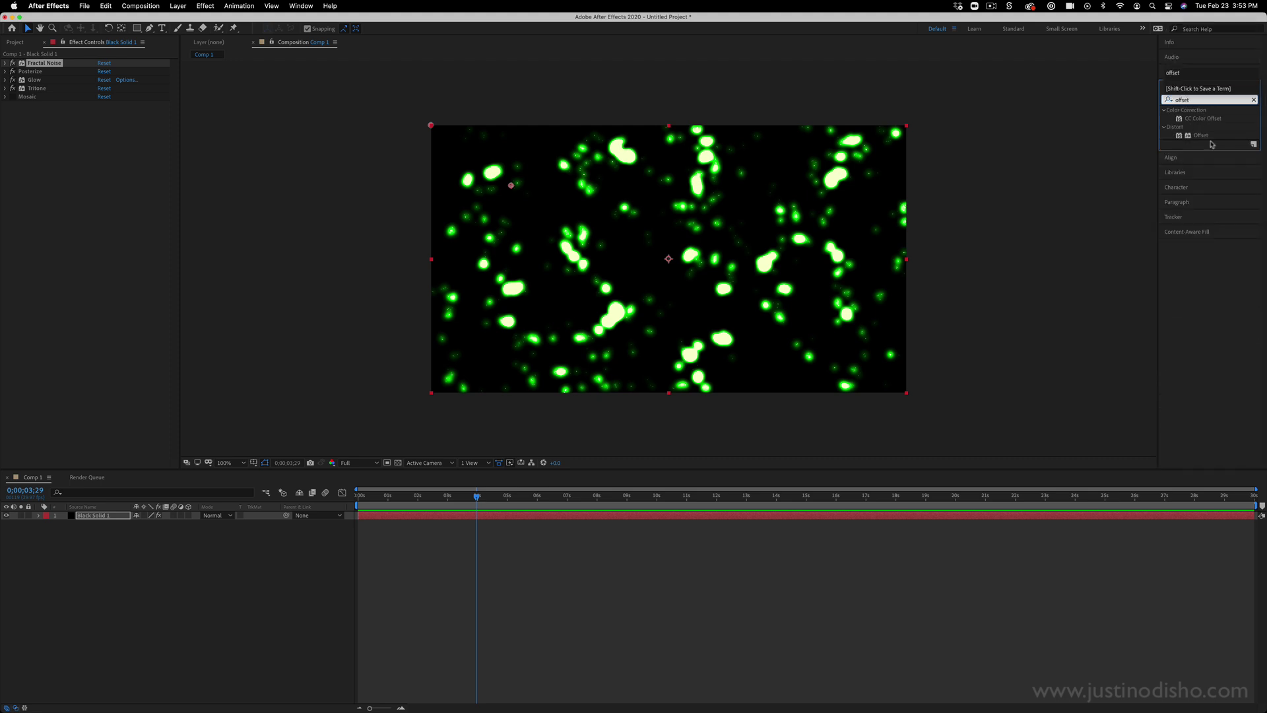
click(1196, 136)
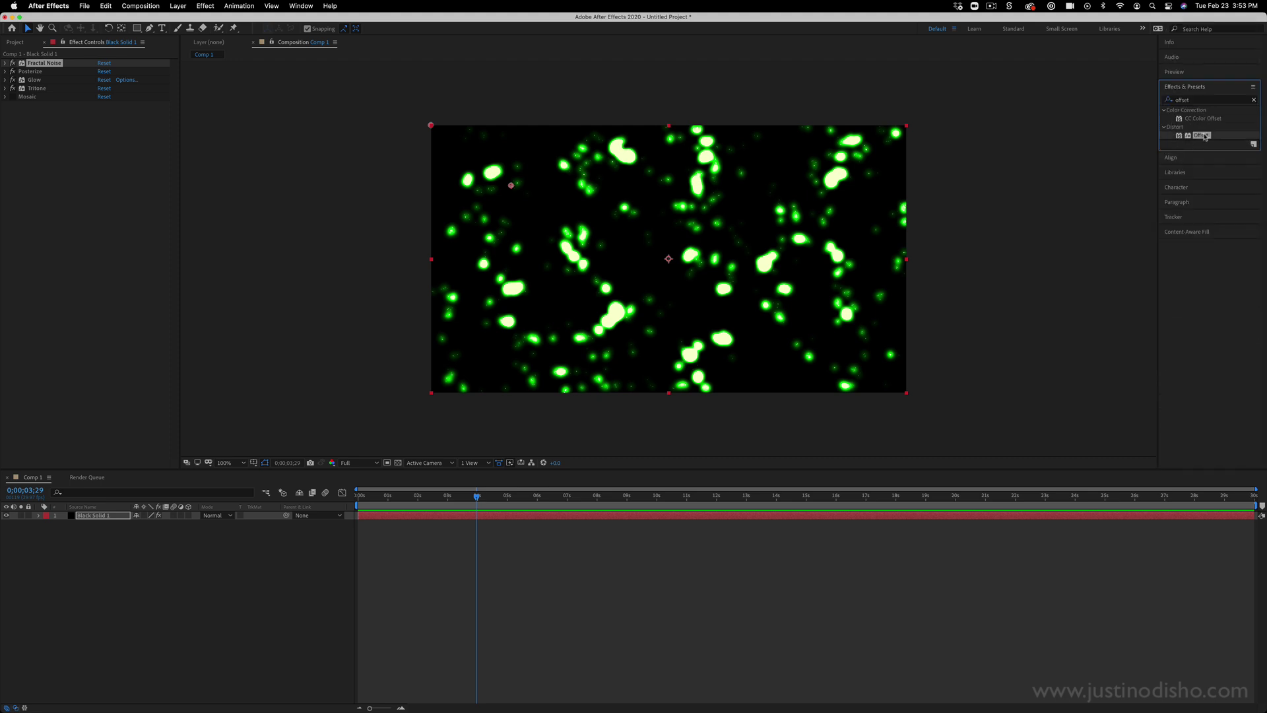
drag(1203, 137, 106, 515)
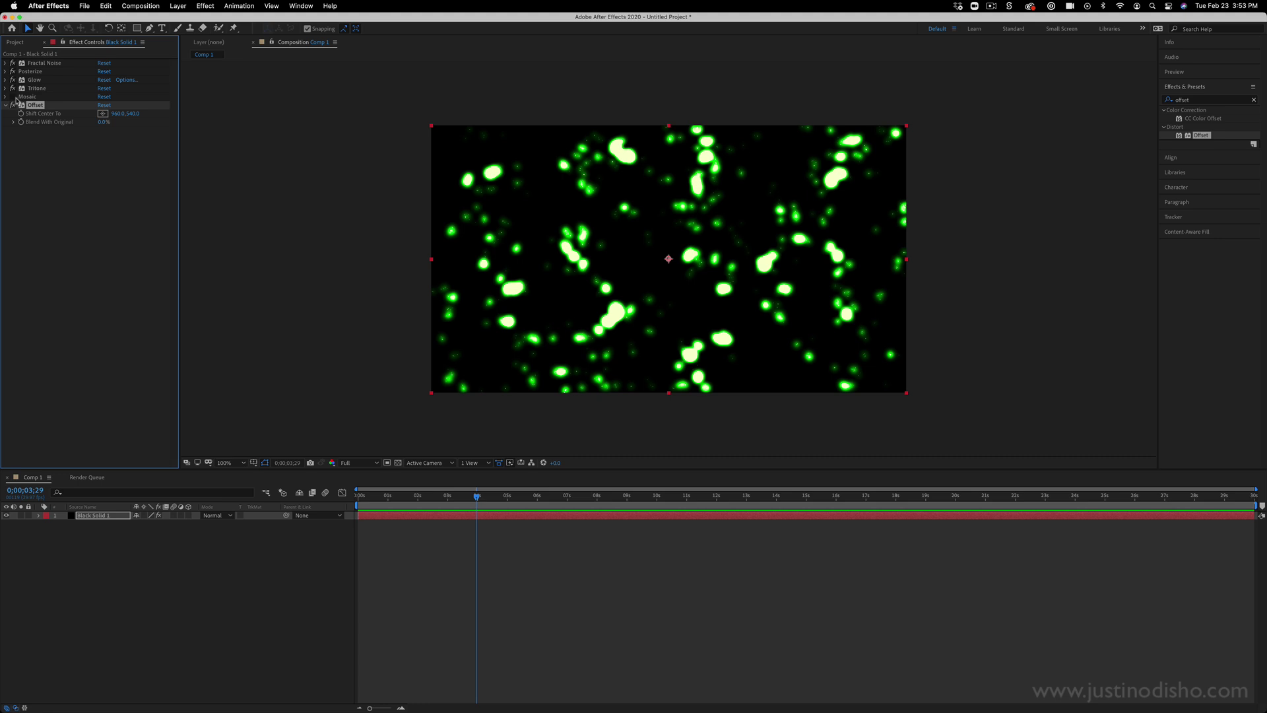
Turn the Mosaic effect on the black solid back on
click(55, 63)
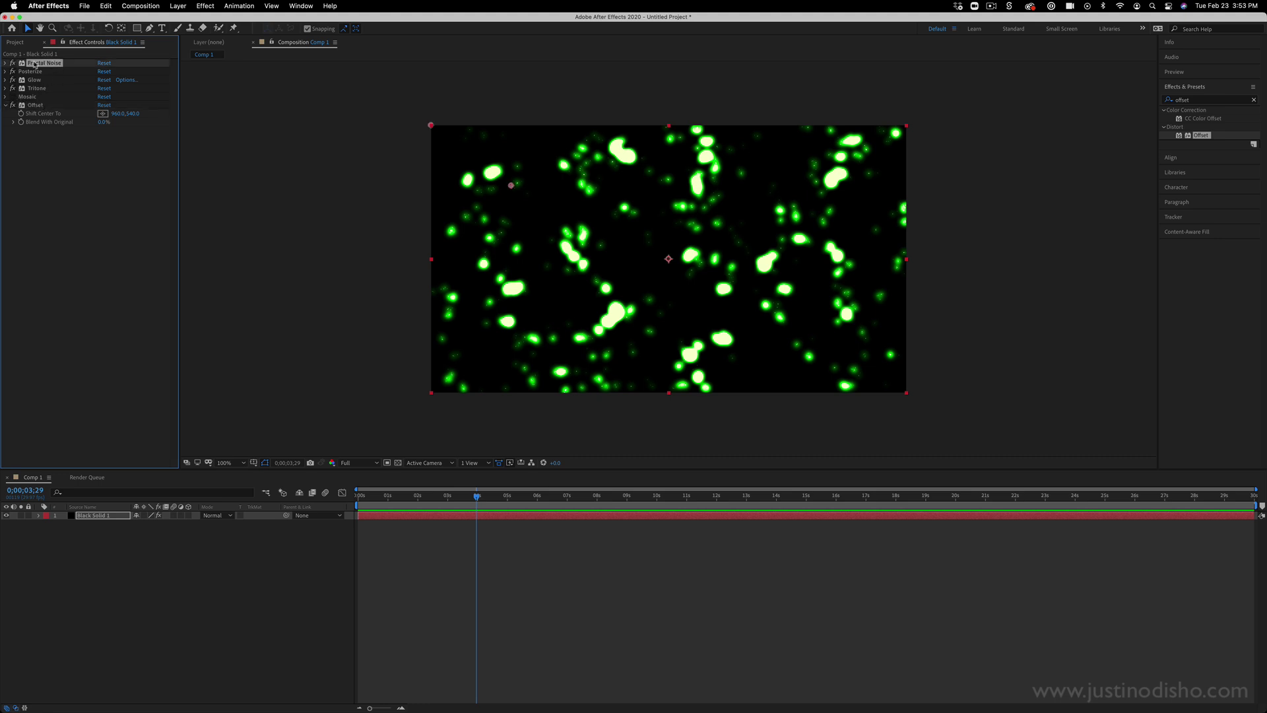
click(13, 97)
click(34, 98)
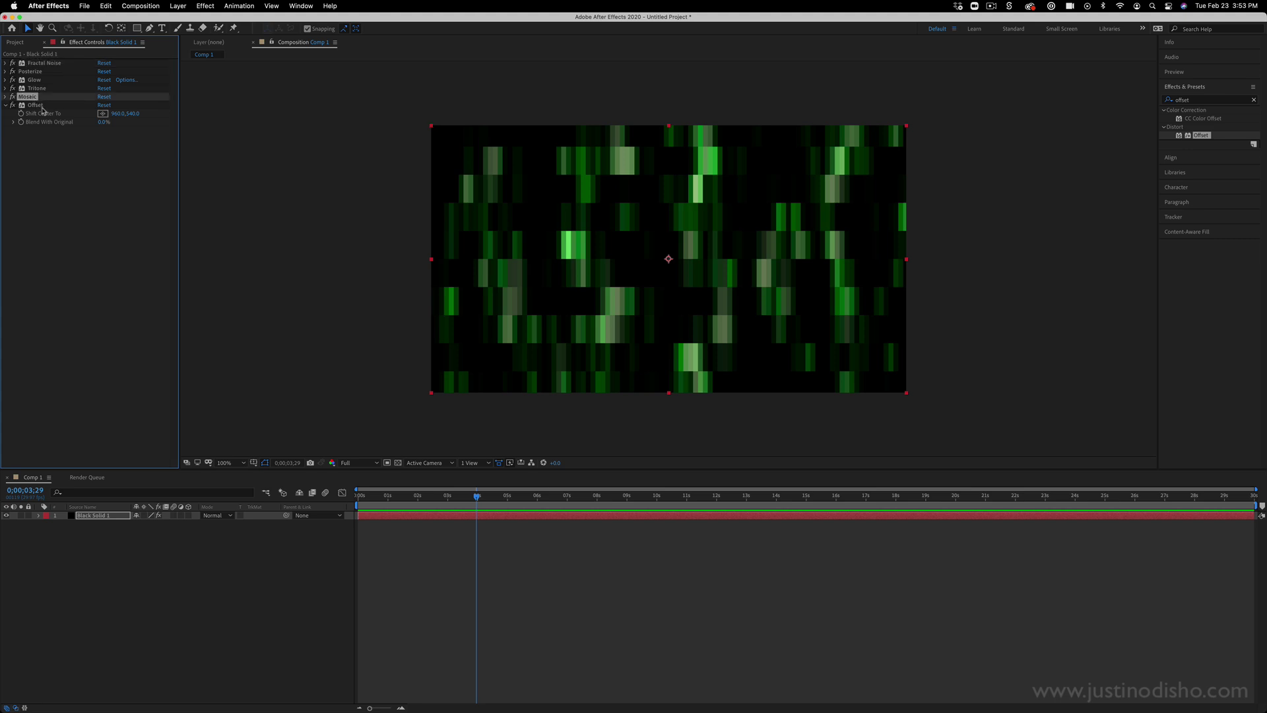
Try shifting the pattern horizontally with the Offset effect's Shift Center To value, and undo the change
click(36, 107)
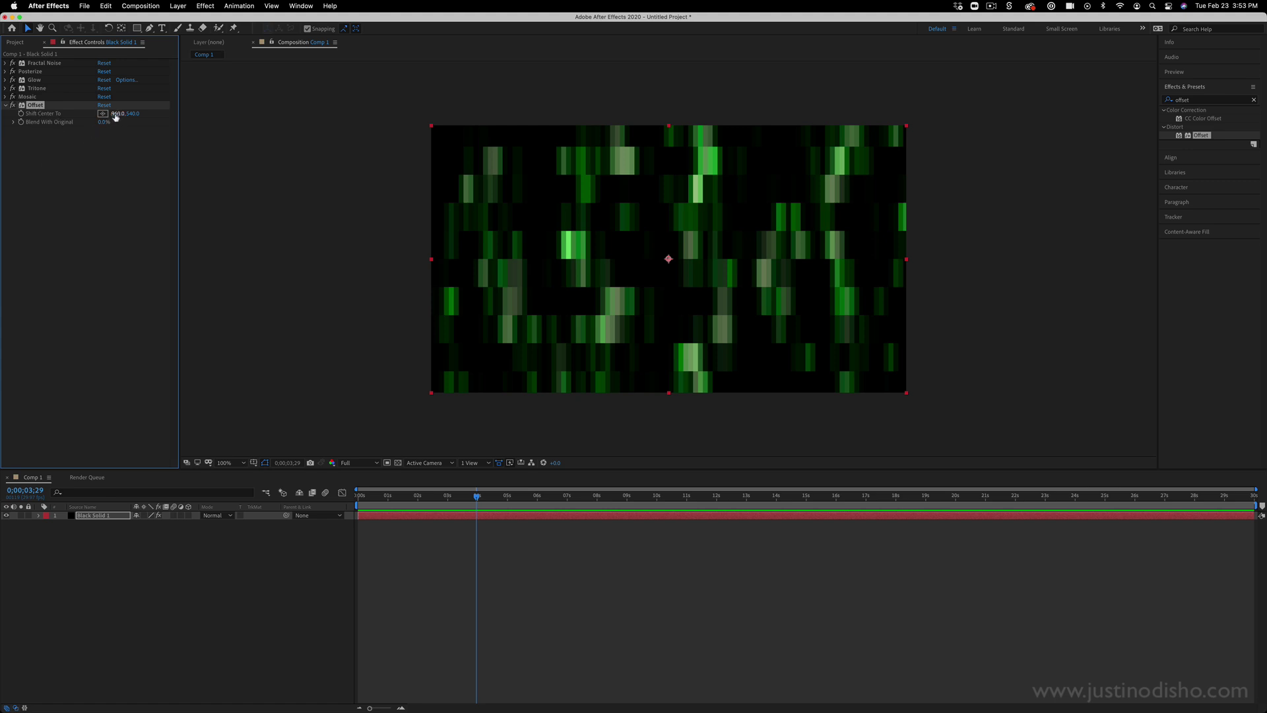
drag(116, 117, 875, 300)
key(super+z)
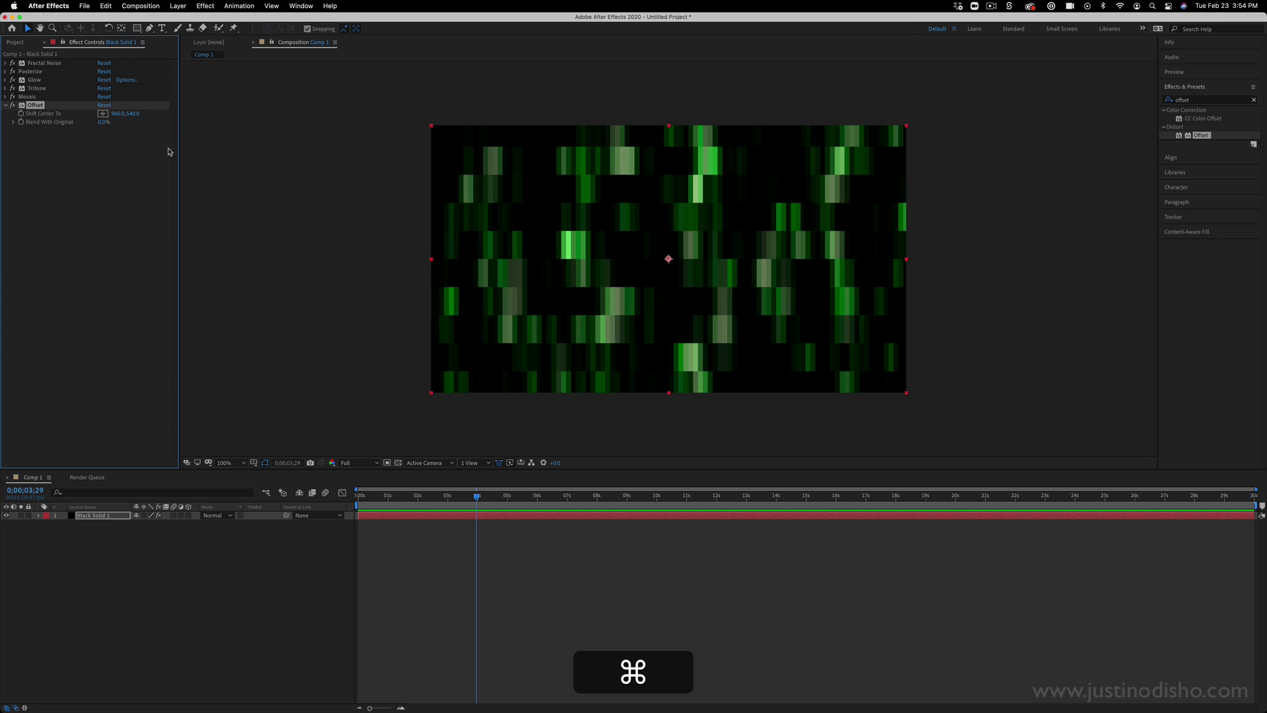
Try moving the black solid with its Transform Position, compare it with Offset's Shift Center To, and undo both changes
click(38, 516)
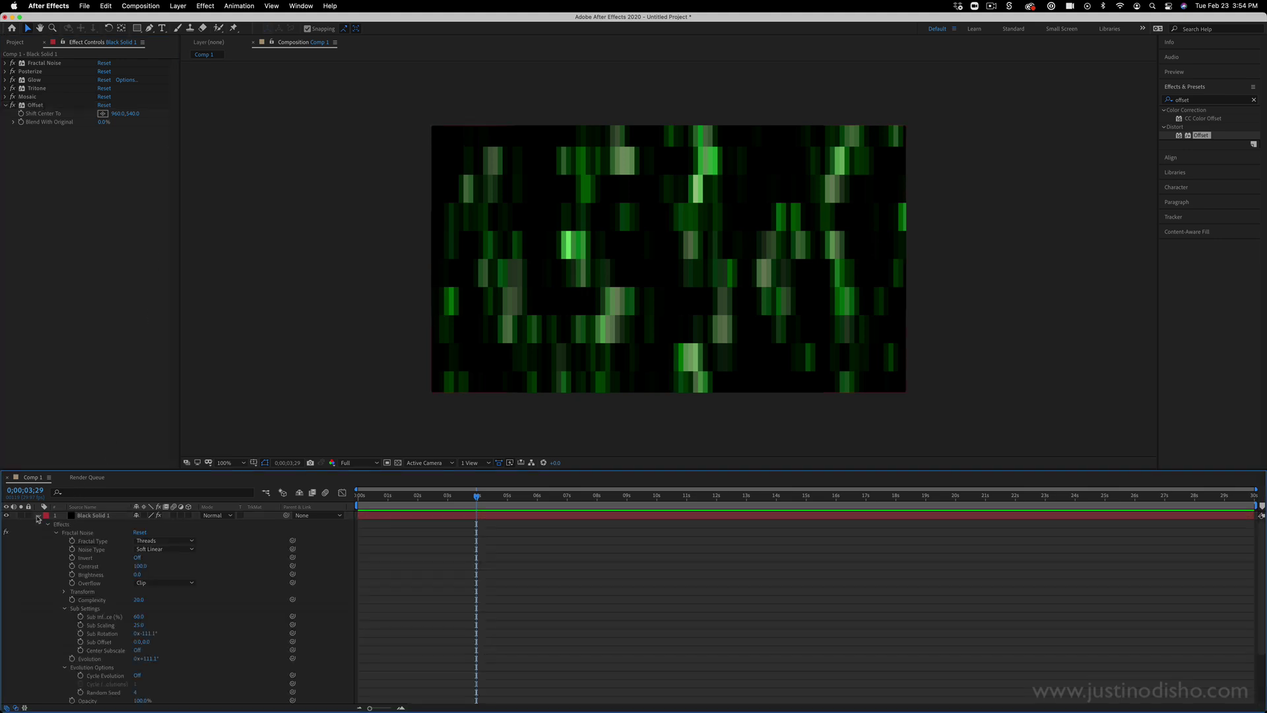
click(56, 533)
click(47, 524)
click(46, 533)
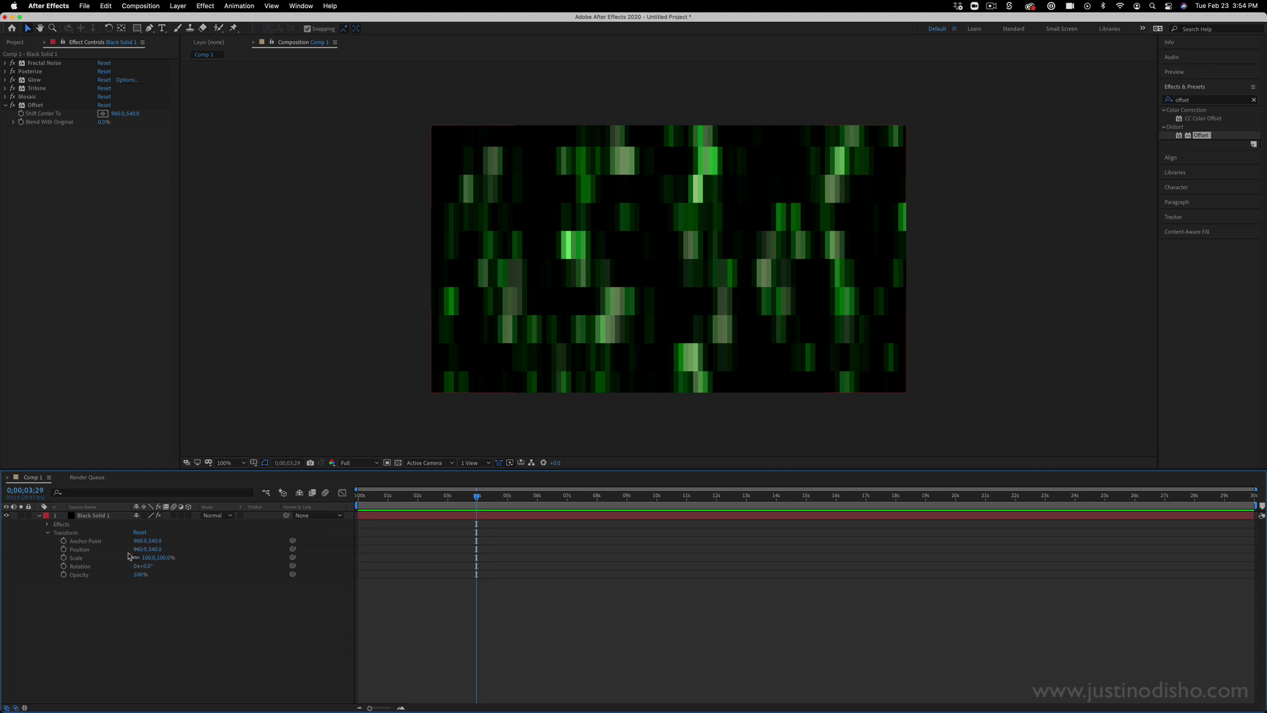
drag(137, 552, 334, 552)
drag(436, 550, 378, 542)
key(super+z)
drag(118, 113, 173, 191)
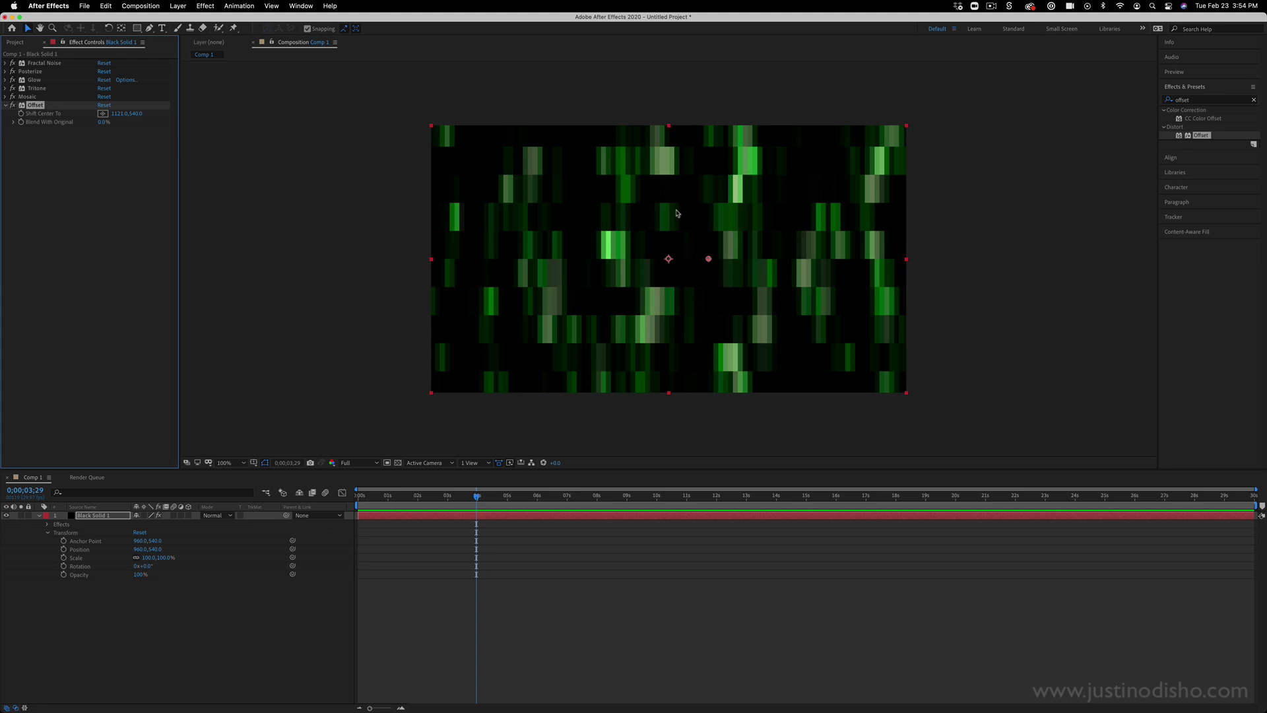
key(super+z)
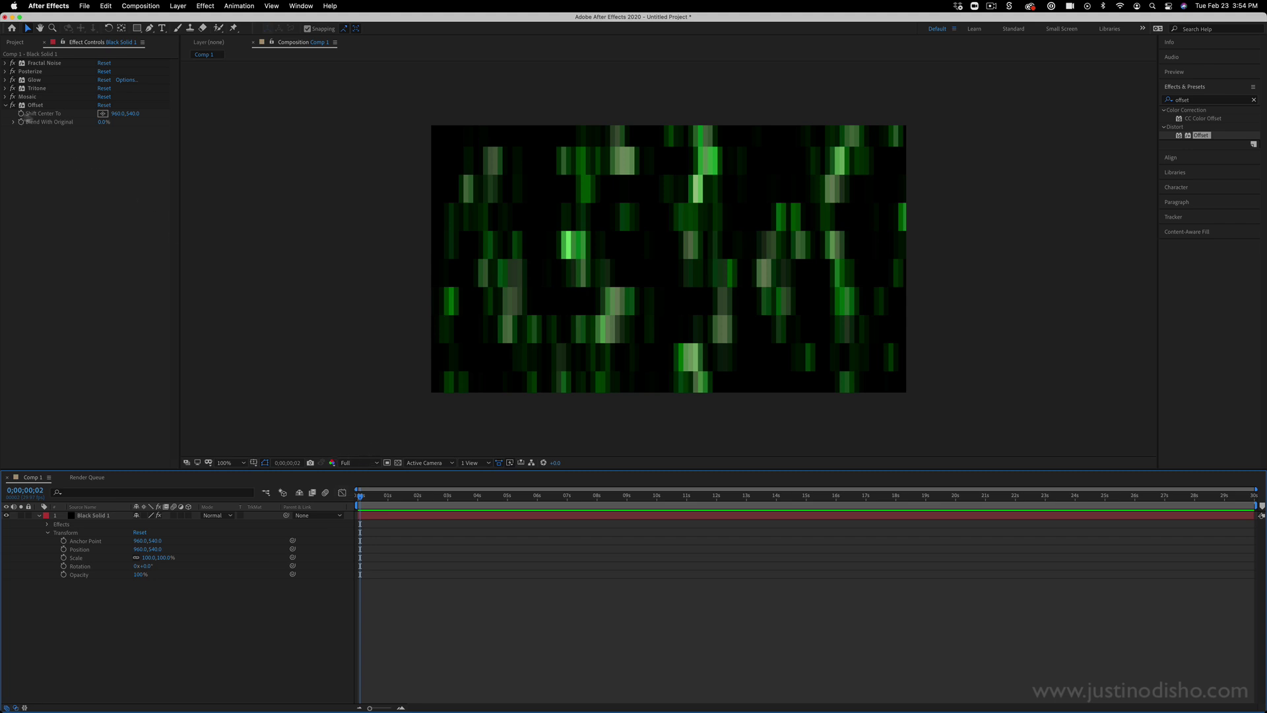
Reveal the Offset effect's properties on the black solid and add an expression to Shift Center To
click(66, 120)
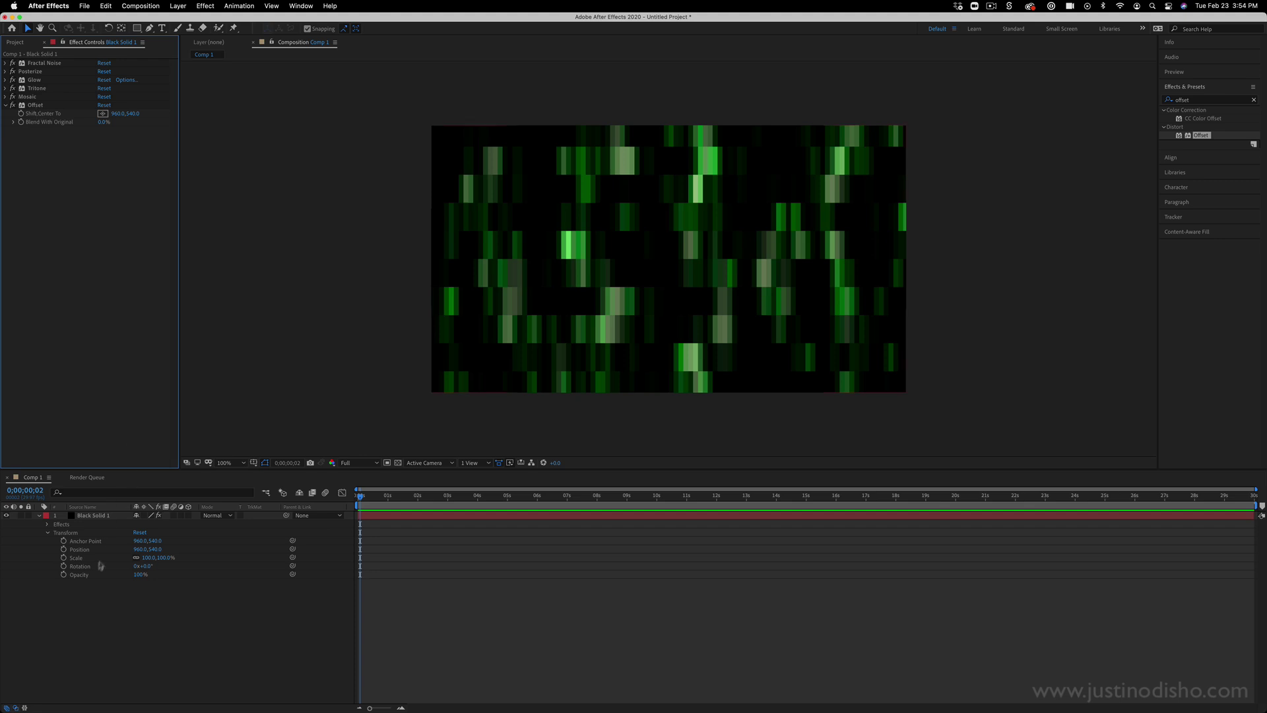
click(47, 533)
click(47, 524)
click(56, 575)
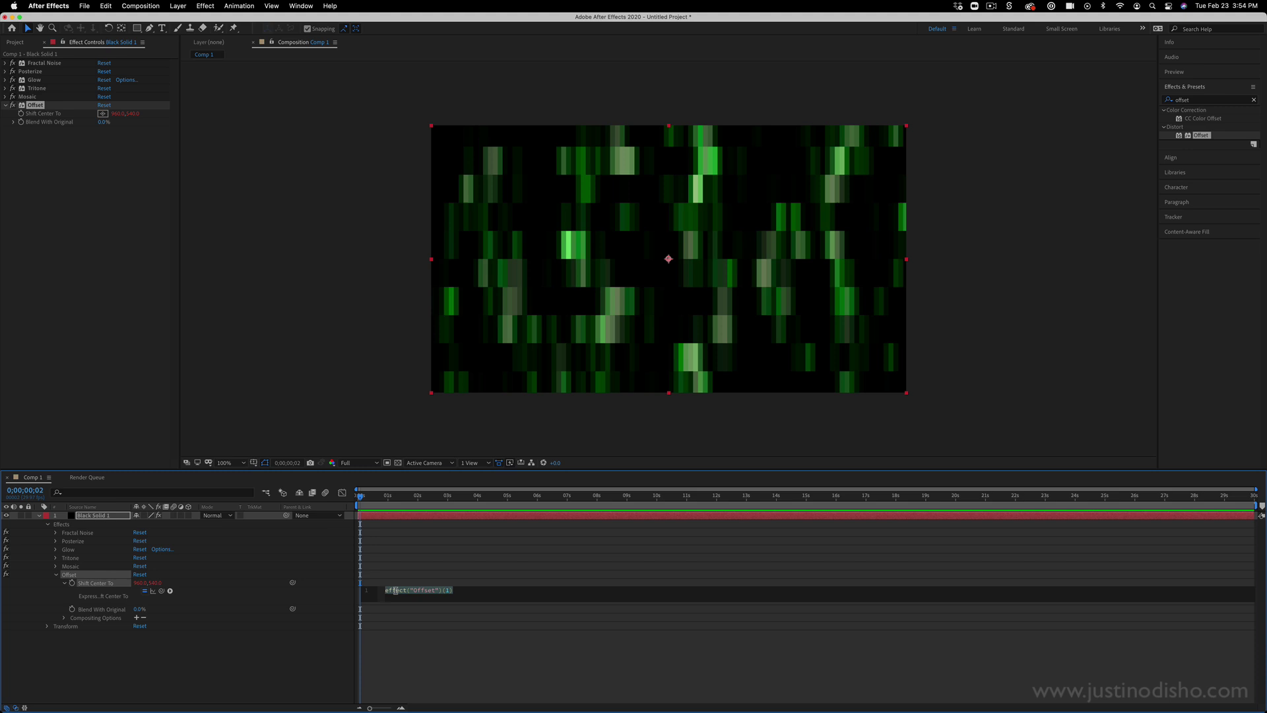
Write the Shift Center To expression as [position[0], position[1]]
key(BackSpace)
text(position [0)
key(Right)
text(os)
key(Return)
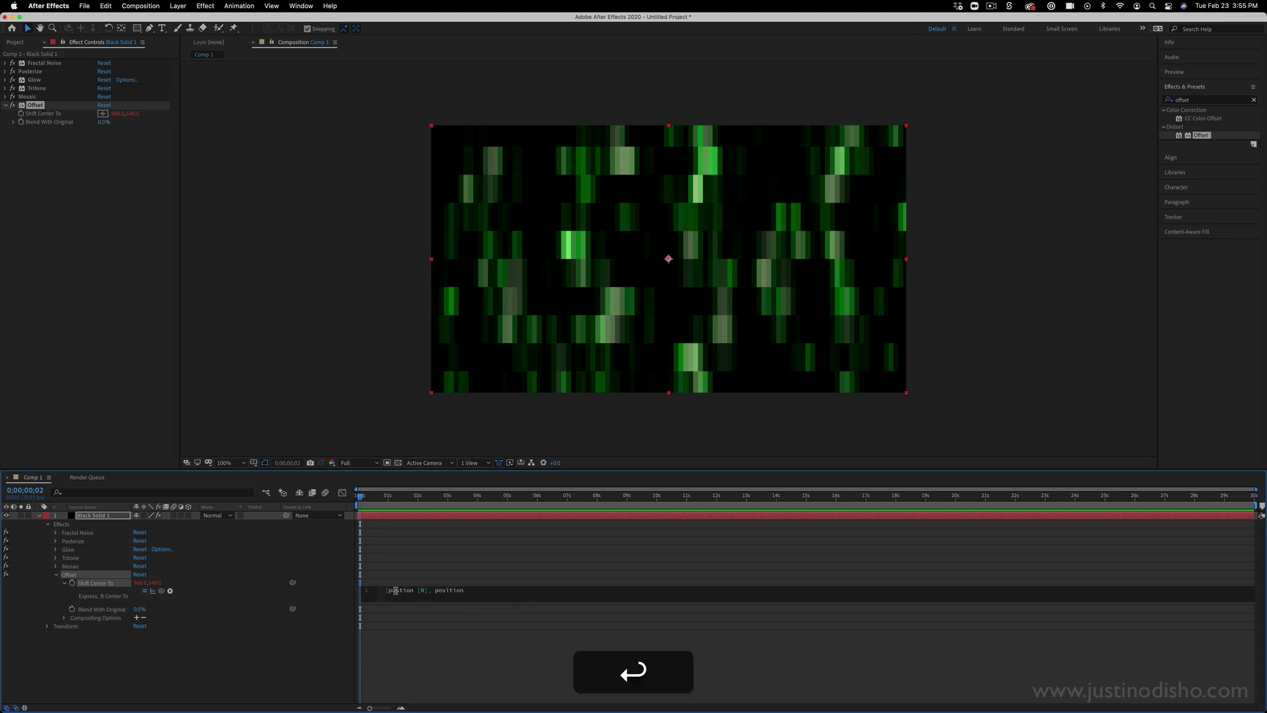
text([1)
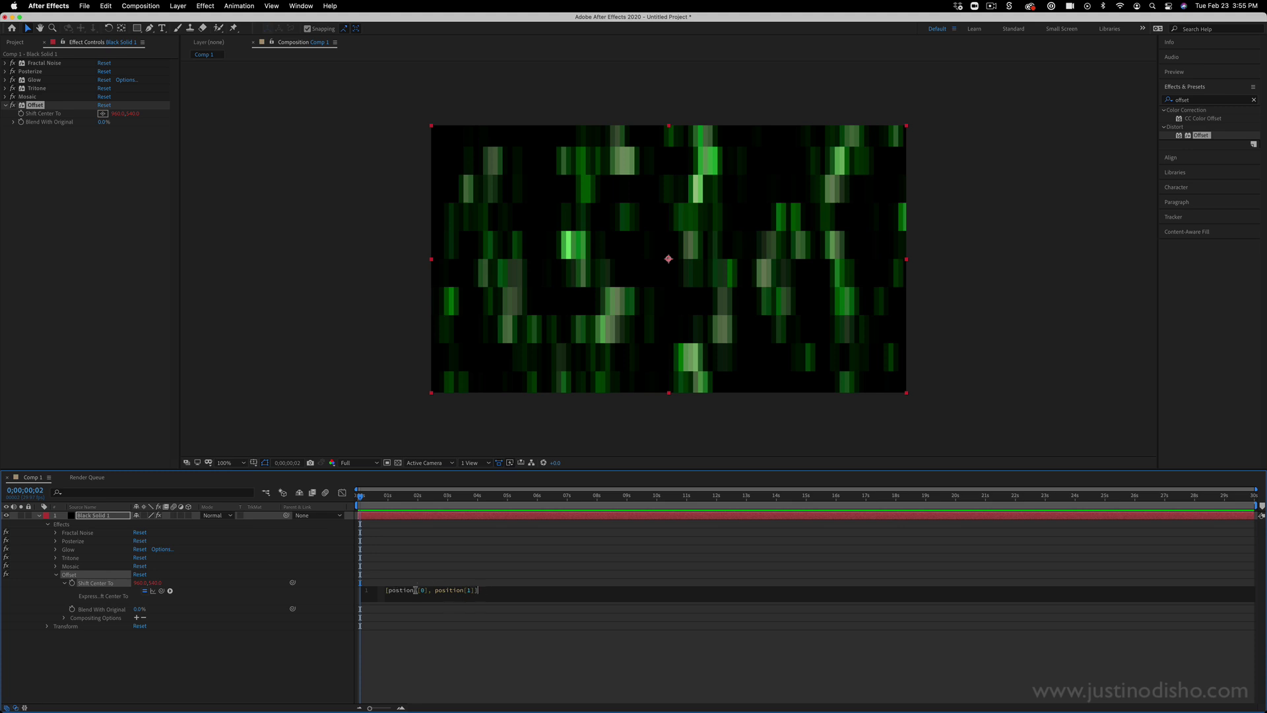
key(BackSpace)
click(409, 496)
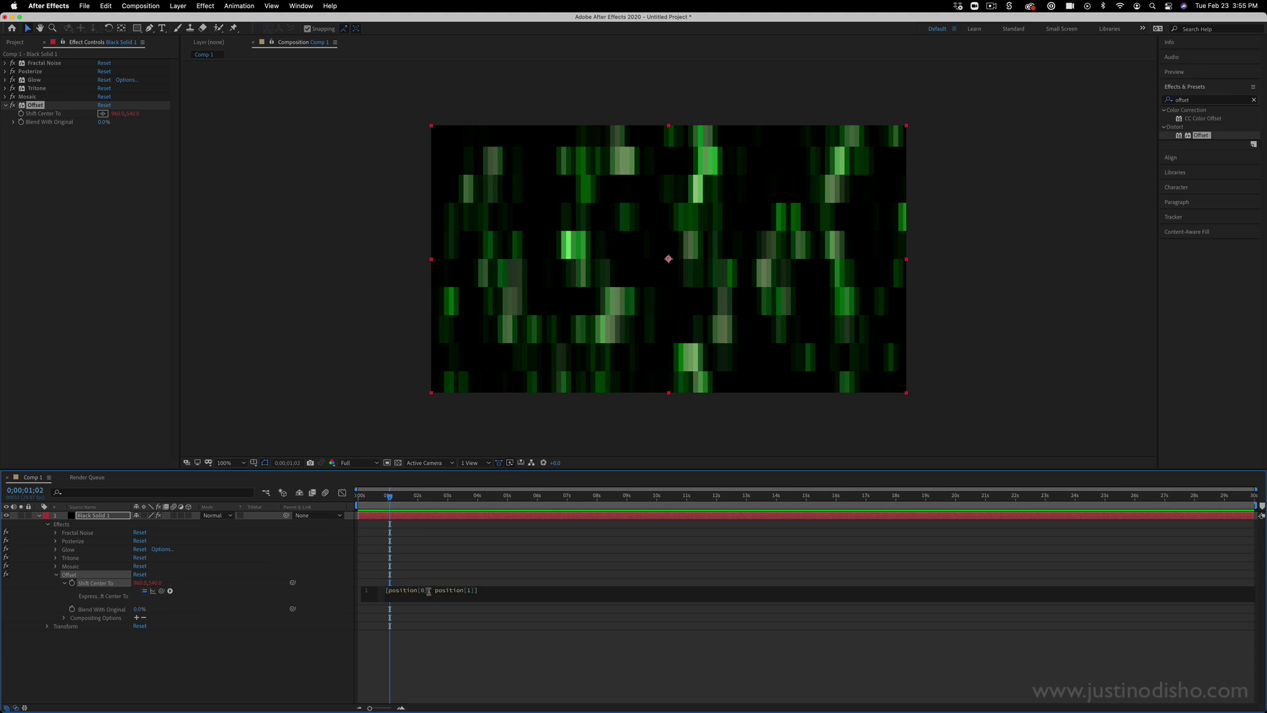
Extend the Shift Center To expression to [position[0] + 200*time, position[1]] and return to the start of the composition
drag(428, 590, 385, 592)
click(406, 592)
key(shift)
text(200*)
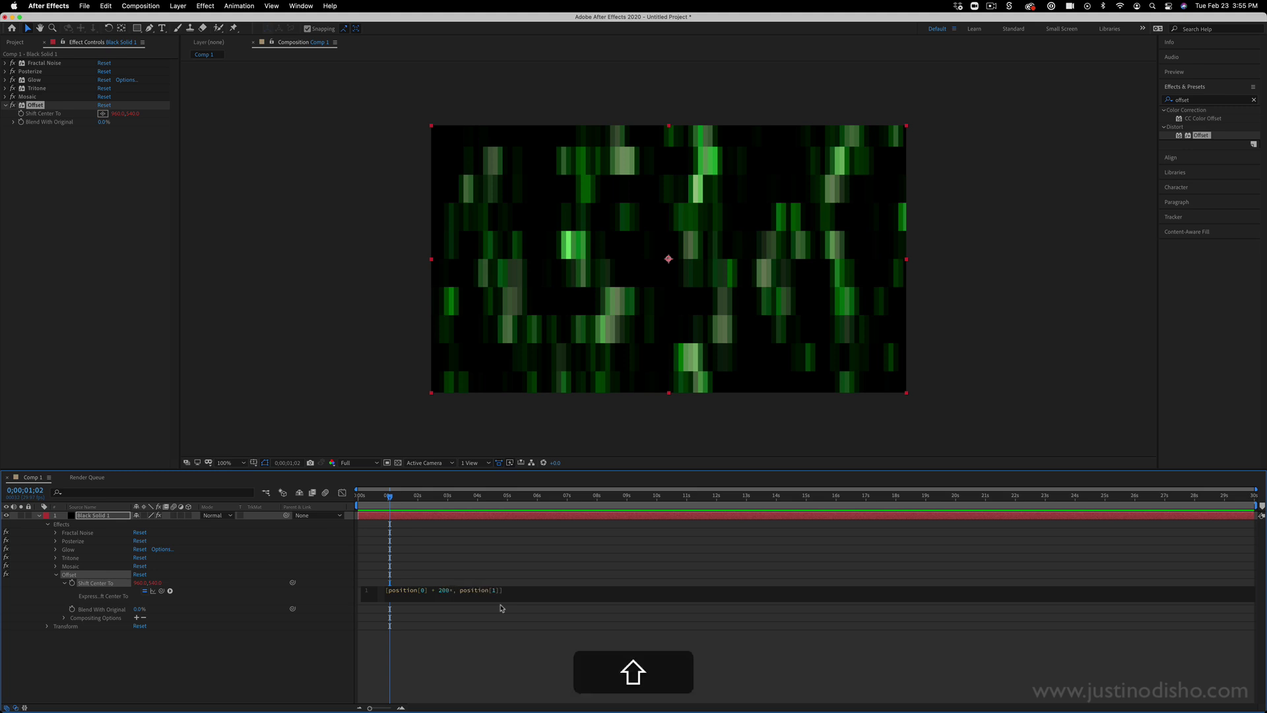
text(time)
key(Return)
drag(425, 499, 351, 503)
Review the terms of the Shift Center To expression, and play and scrub the composition to check the horizontal motion
click(417, 600)
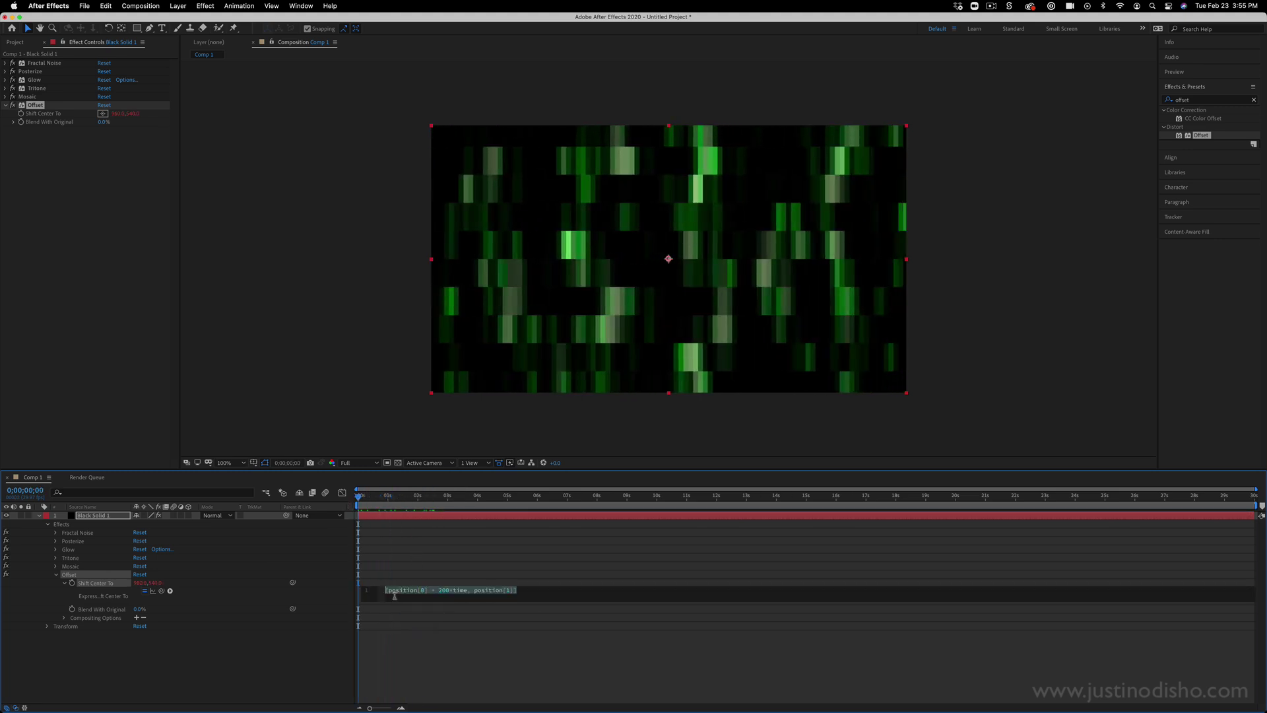
drag(428, 590, 387, 591)
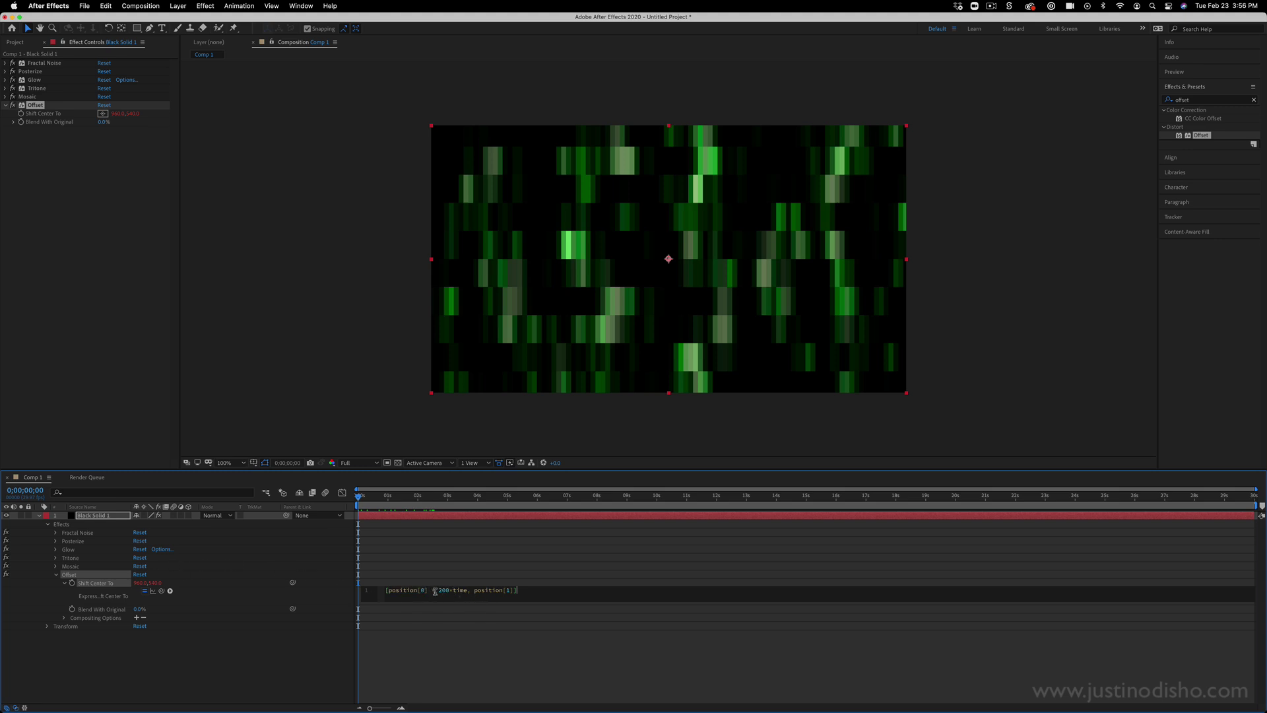
drag(438, 591, 448, 591)
click(429, 561)
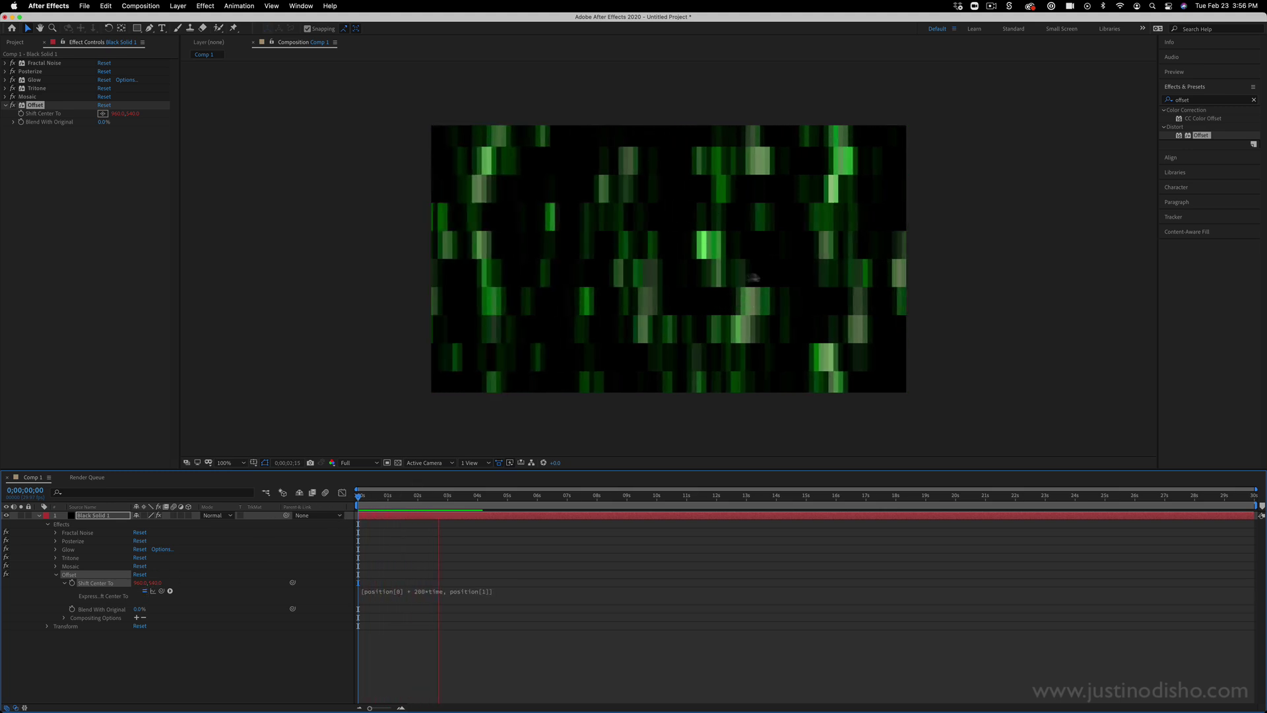
key(space)
key(space)
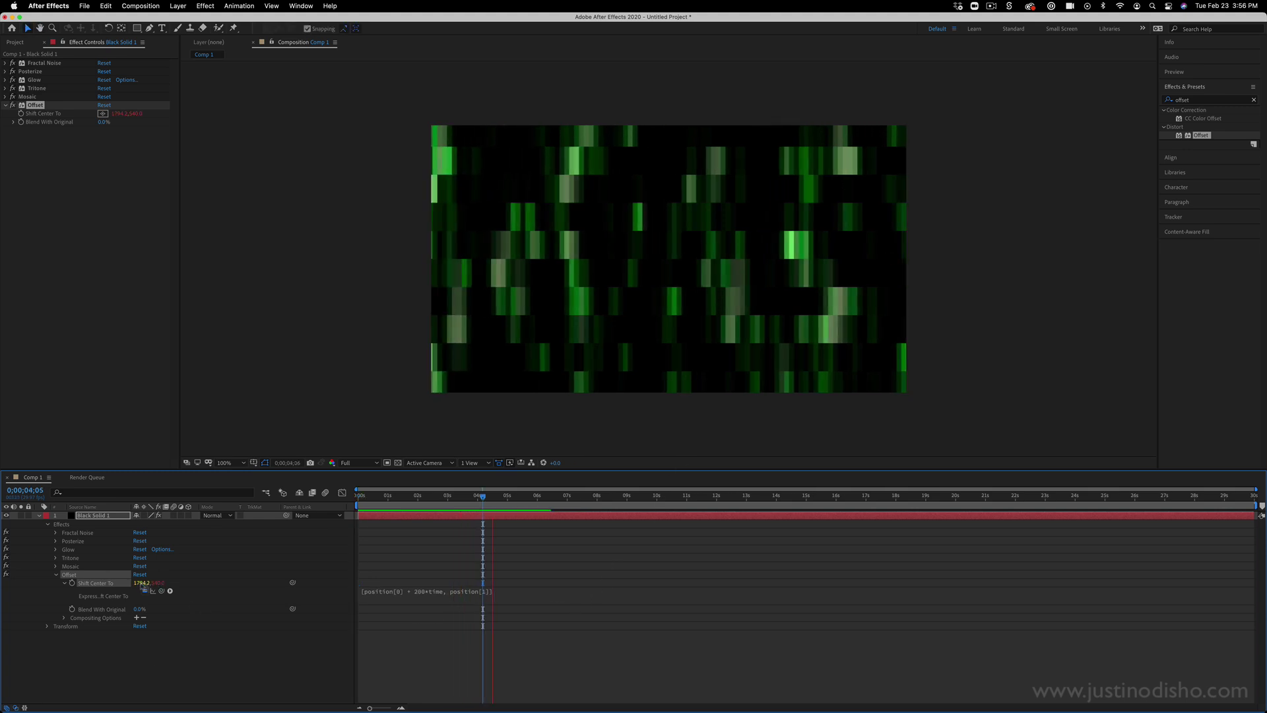
key(space)
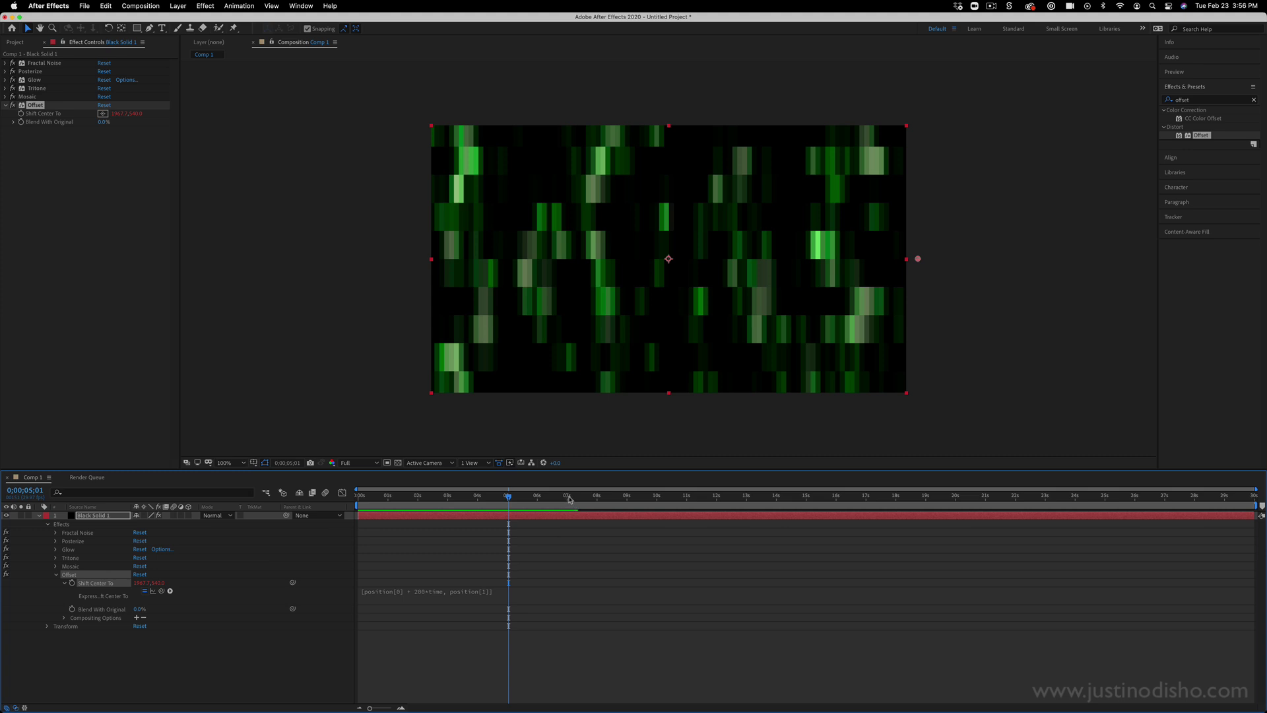
drag(572, 498, 1091, 498)
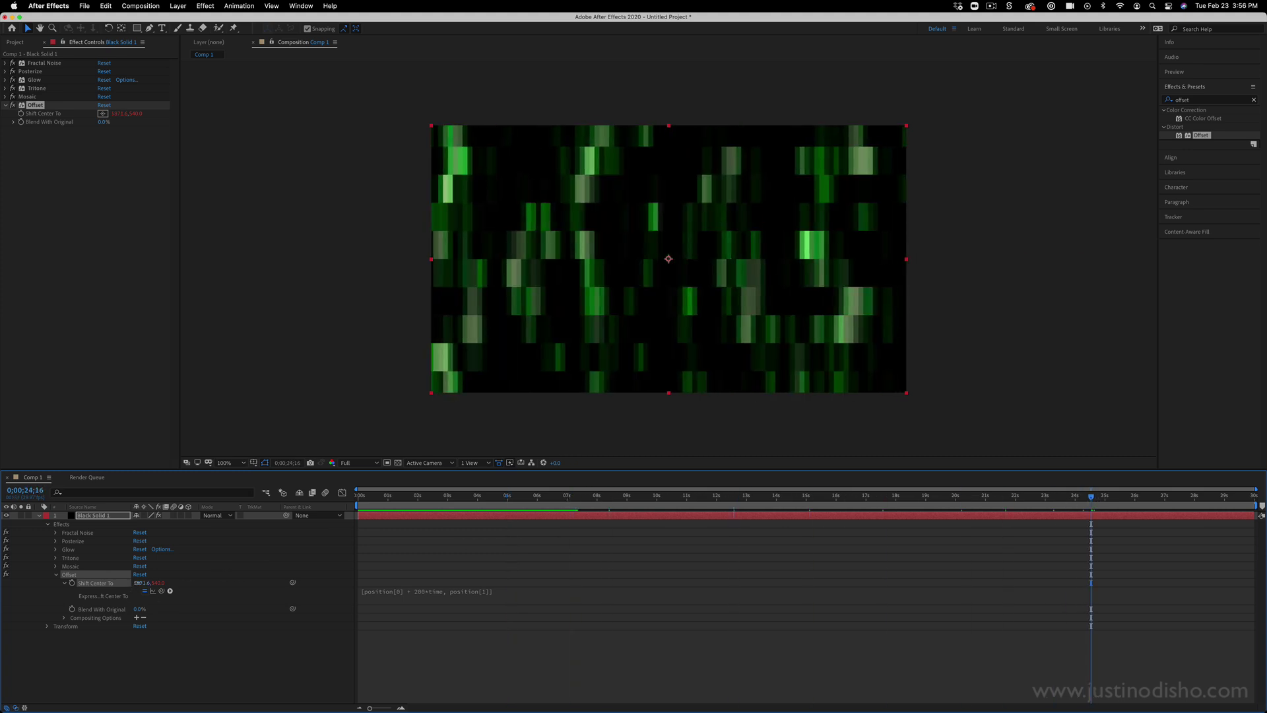
Try a very large manual horizontal value for Shift Center To without the expression and scrub the timeline
click(147, 583)
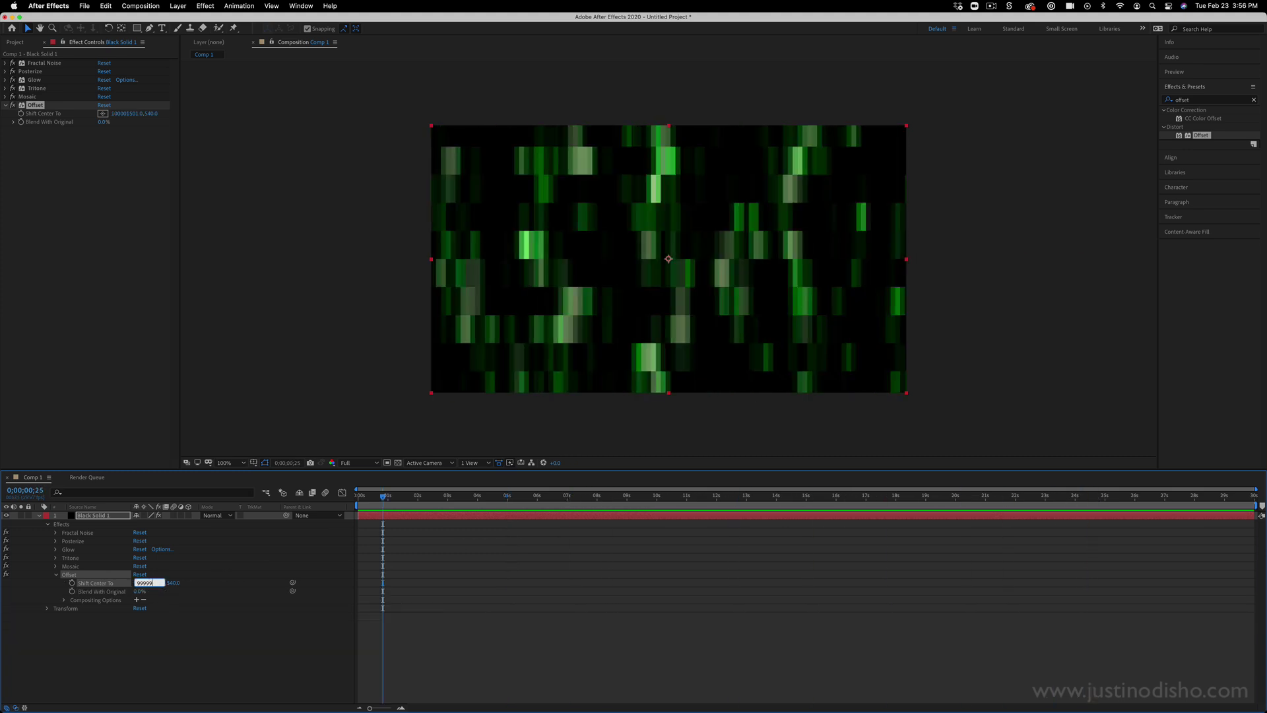
text(999999999)
key(Return)
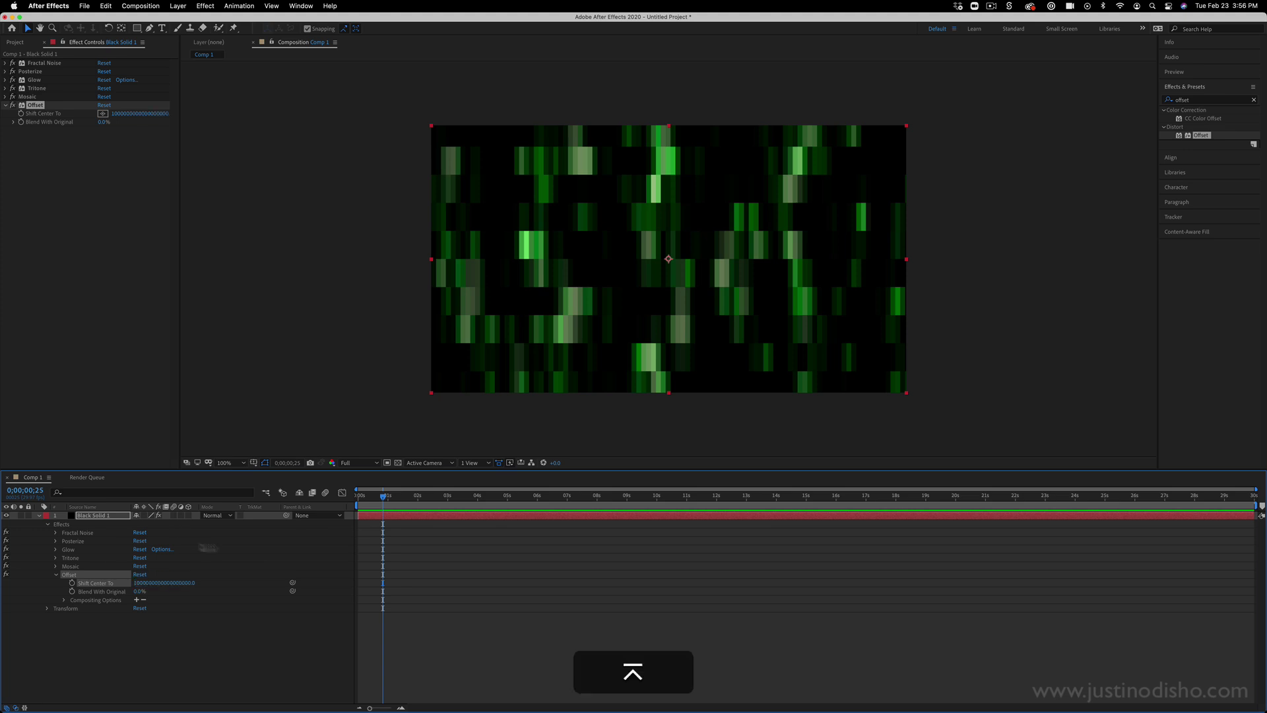
drag(386, 496, 454, 496)
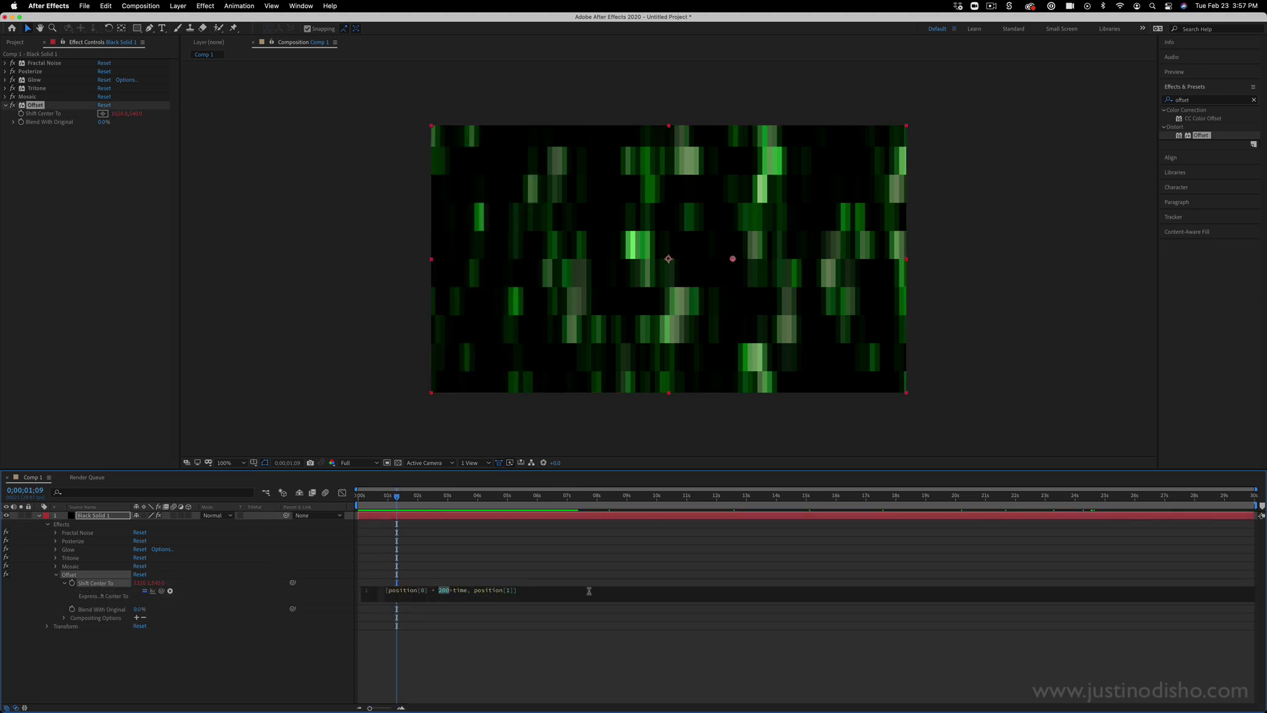
Set the time multiplier in the Shift Center To expression to 100 and play the composition from the start
text(10)
click(363, 500)
key(space)
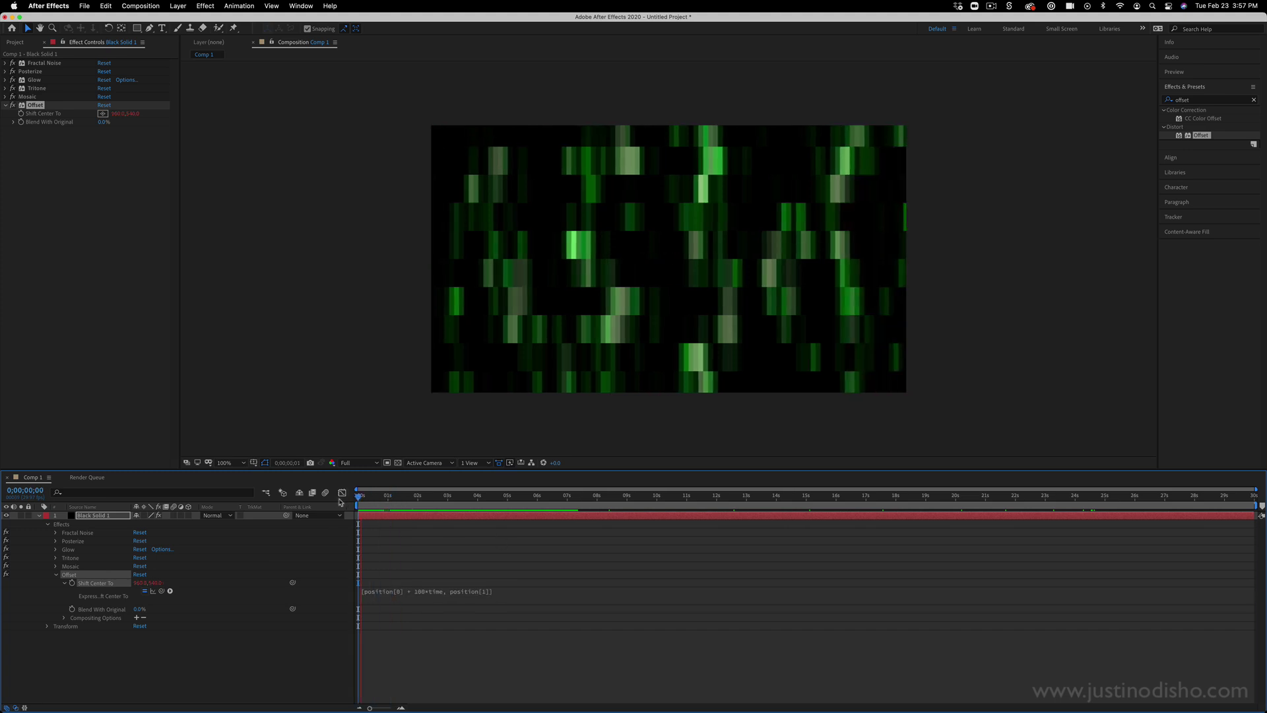
key(space)
Set the time multiplier in the Shift Center To expression to 333 and play the composition from the start
click(429, 589)
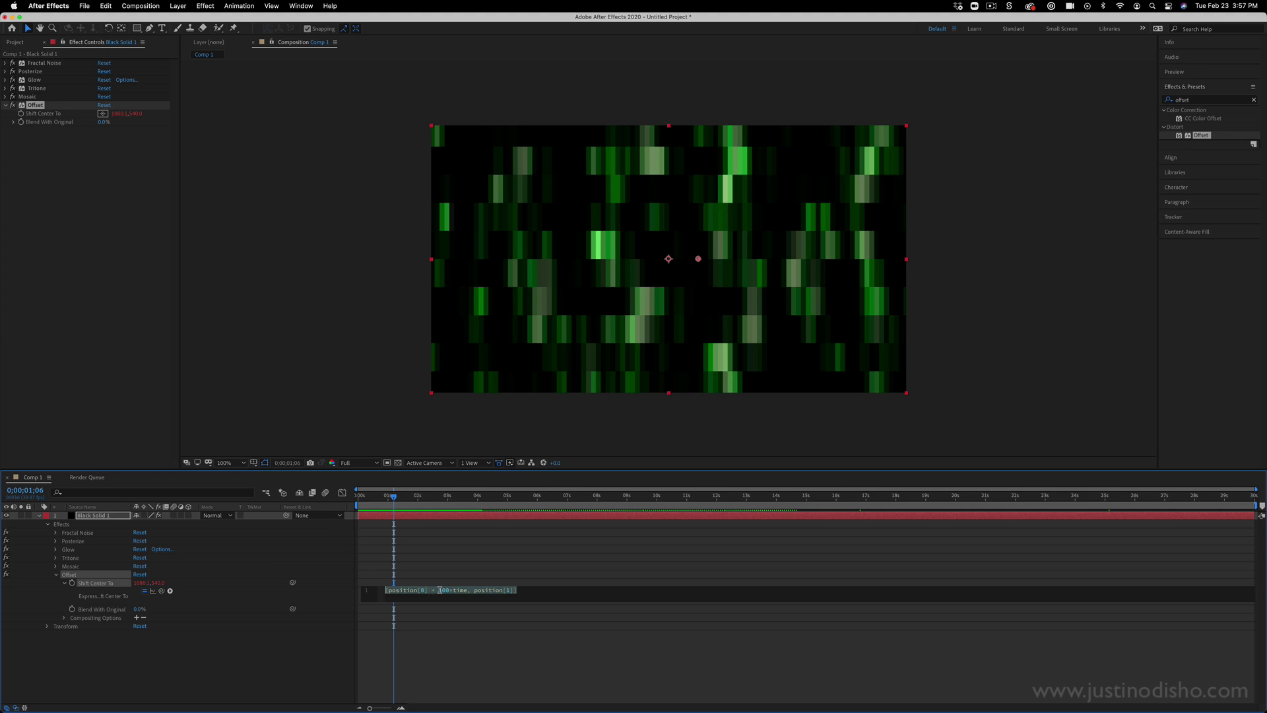
text(5)
click(362, 496)
key(space)
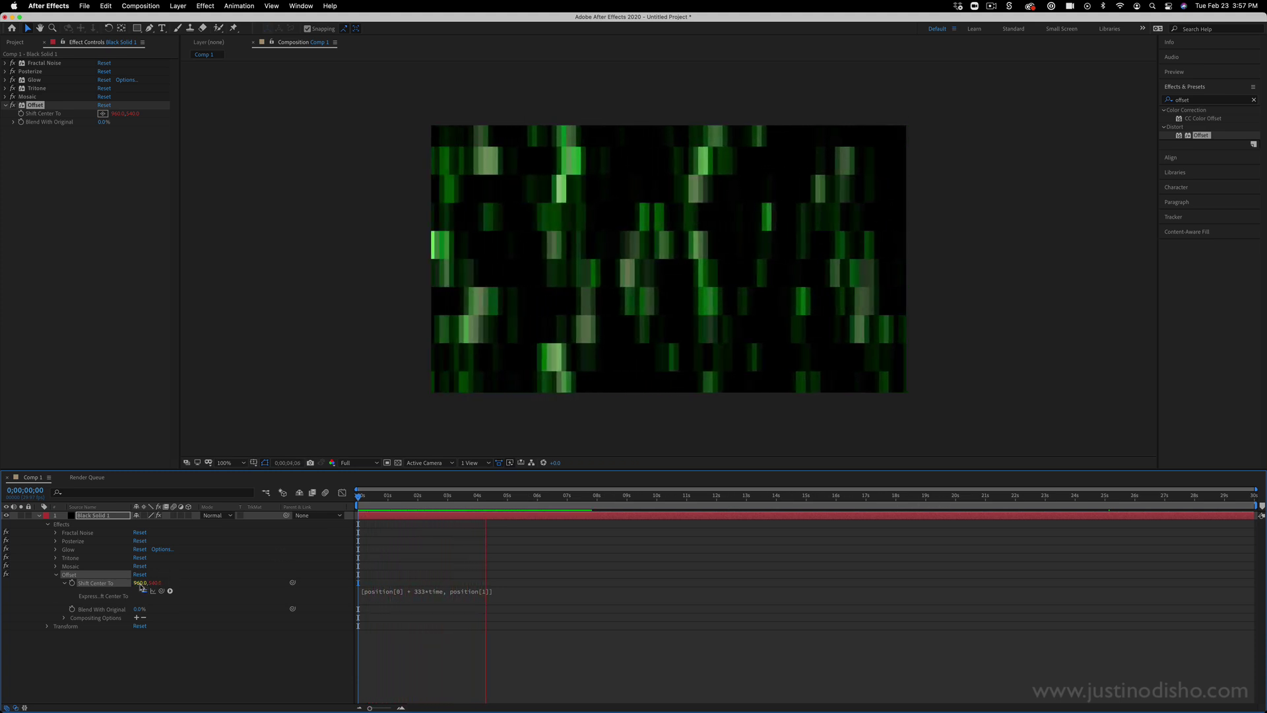
key(space)
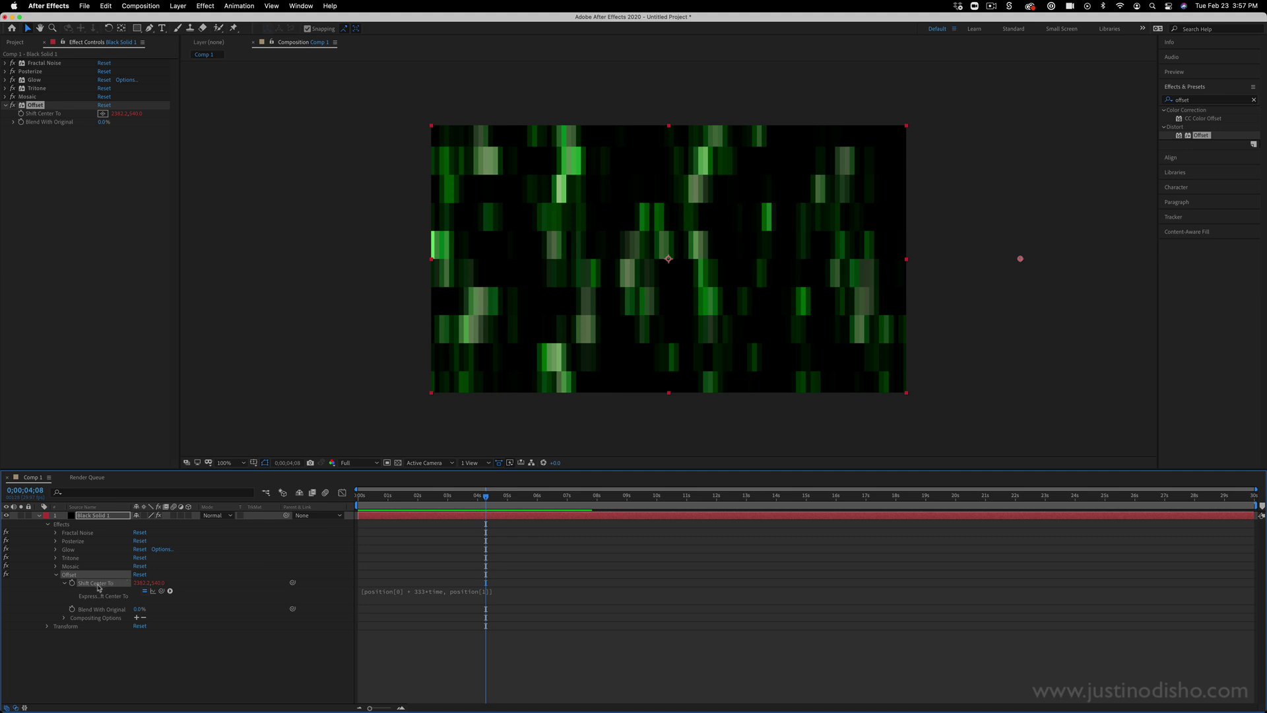
Collapse the expression and play the moving pattern with the Mosaic effect turned off
click(64, 584)
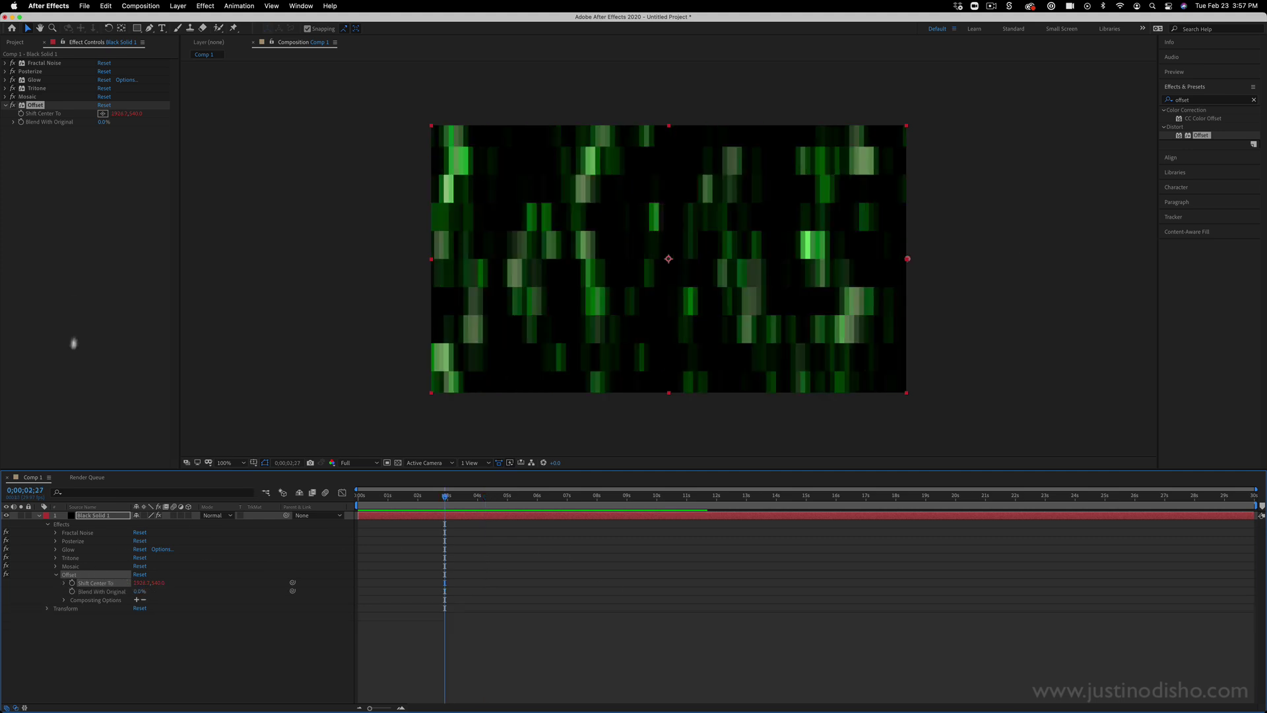
key(space)
key(space)
click(13, 97)
key(space)
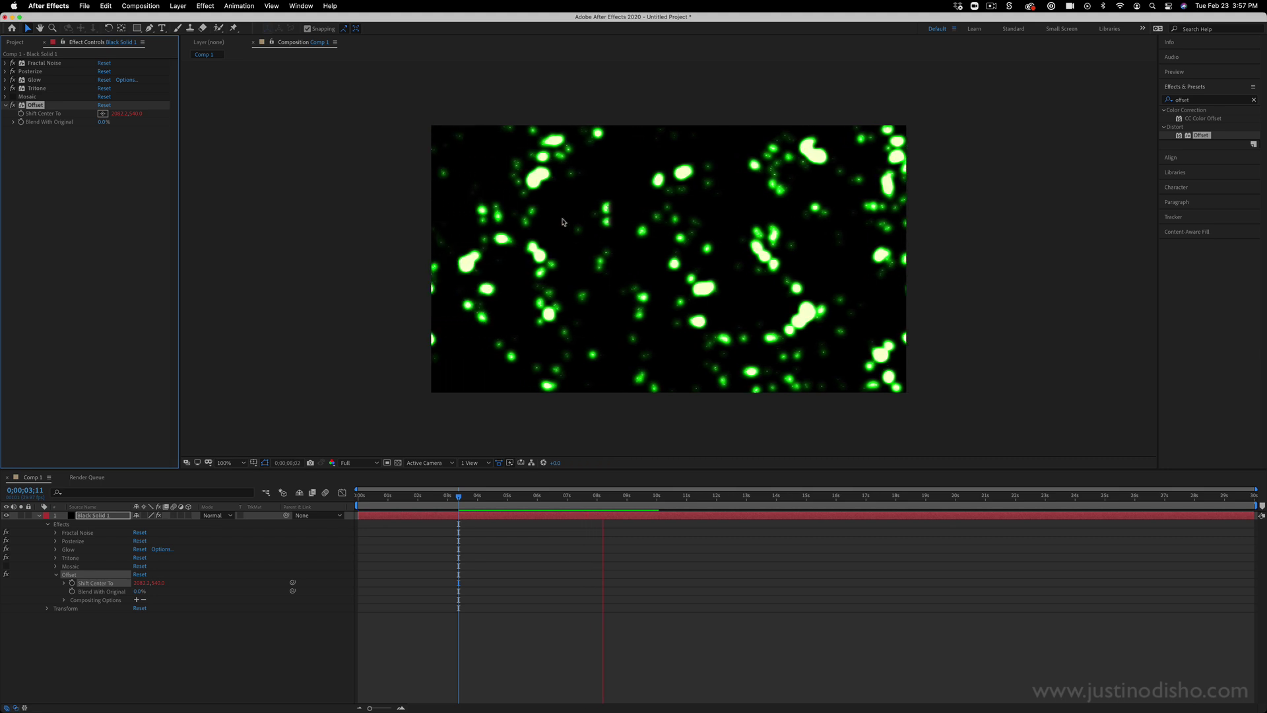
key(space)
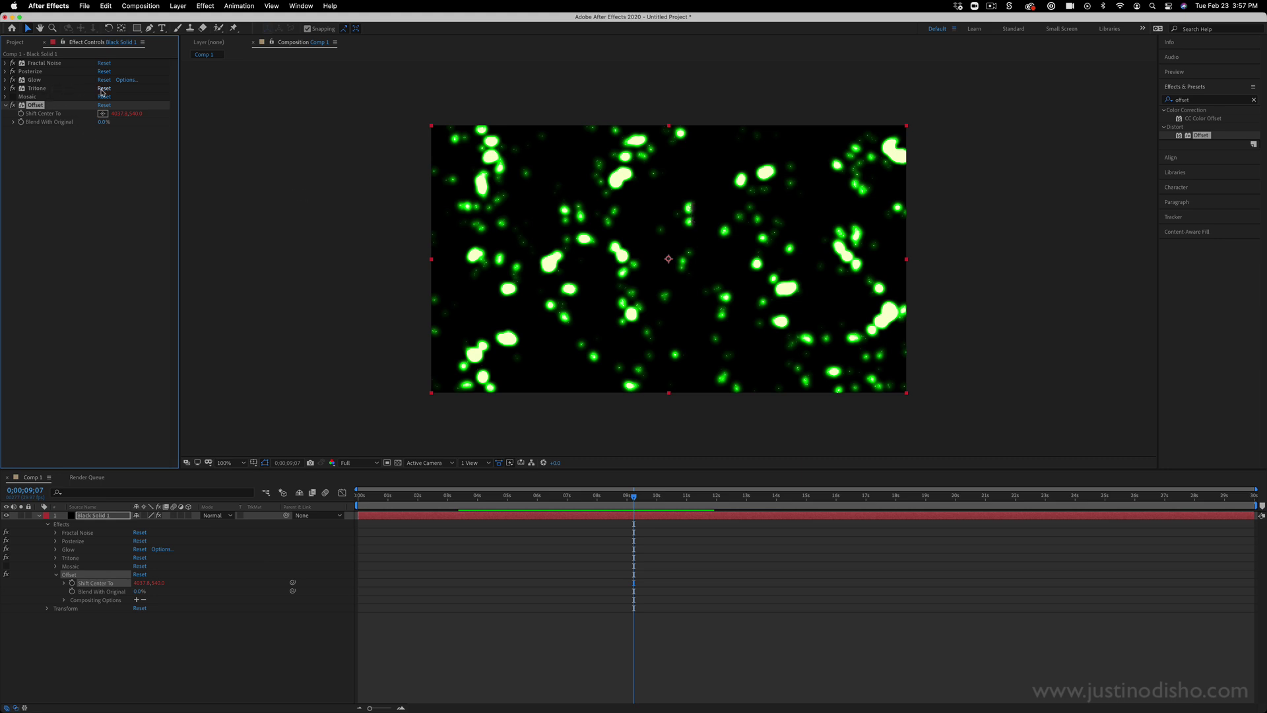
Find CC Kaleida and apply it to the black solid, with Unfold mirroring, a larger size and the center at 960, 1168
click(1205, 100)
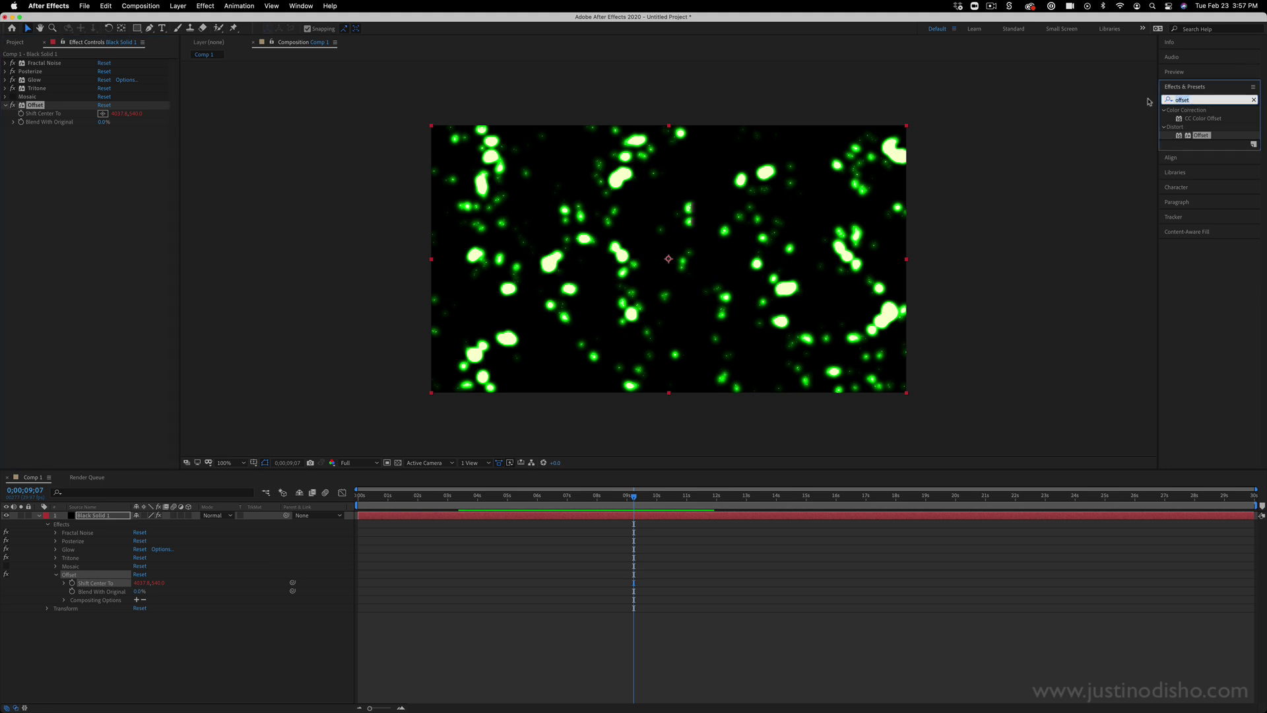
text(kal)
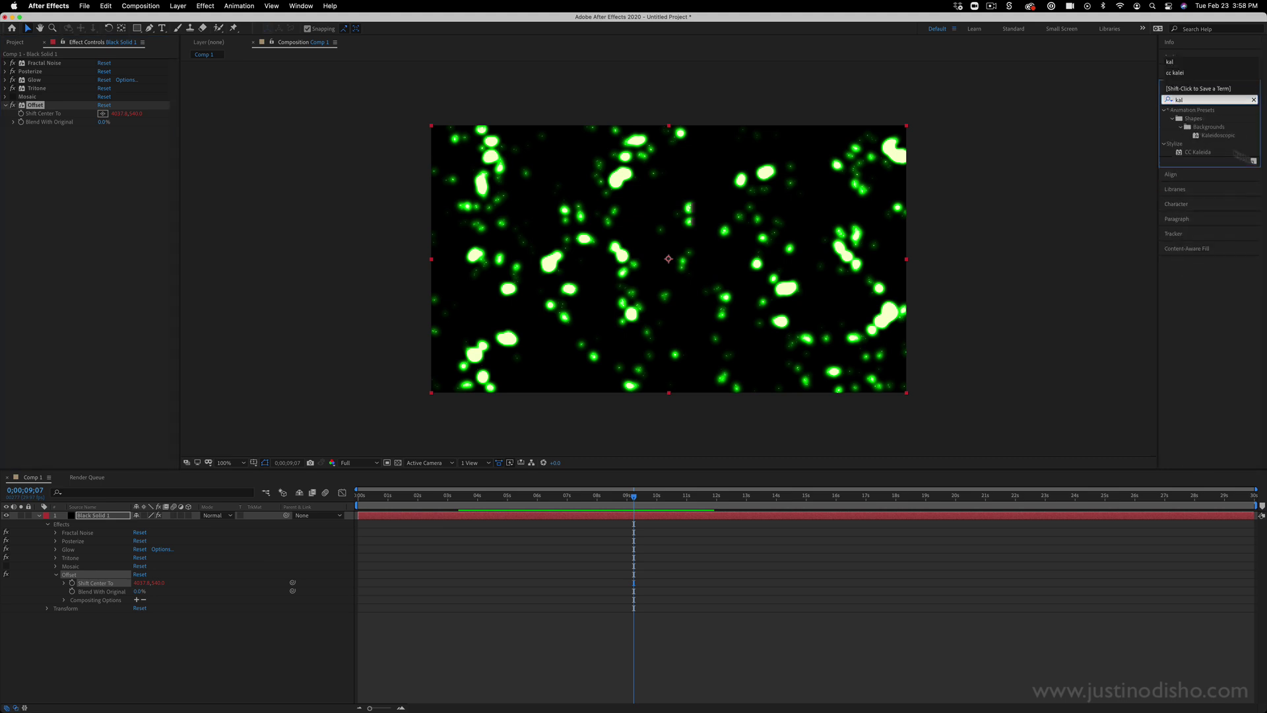
click(1176, 152)
drag(1213, 158, 687, 213)
drag(107, 173, 121, 175)
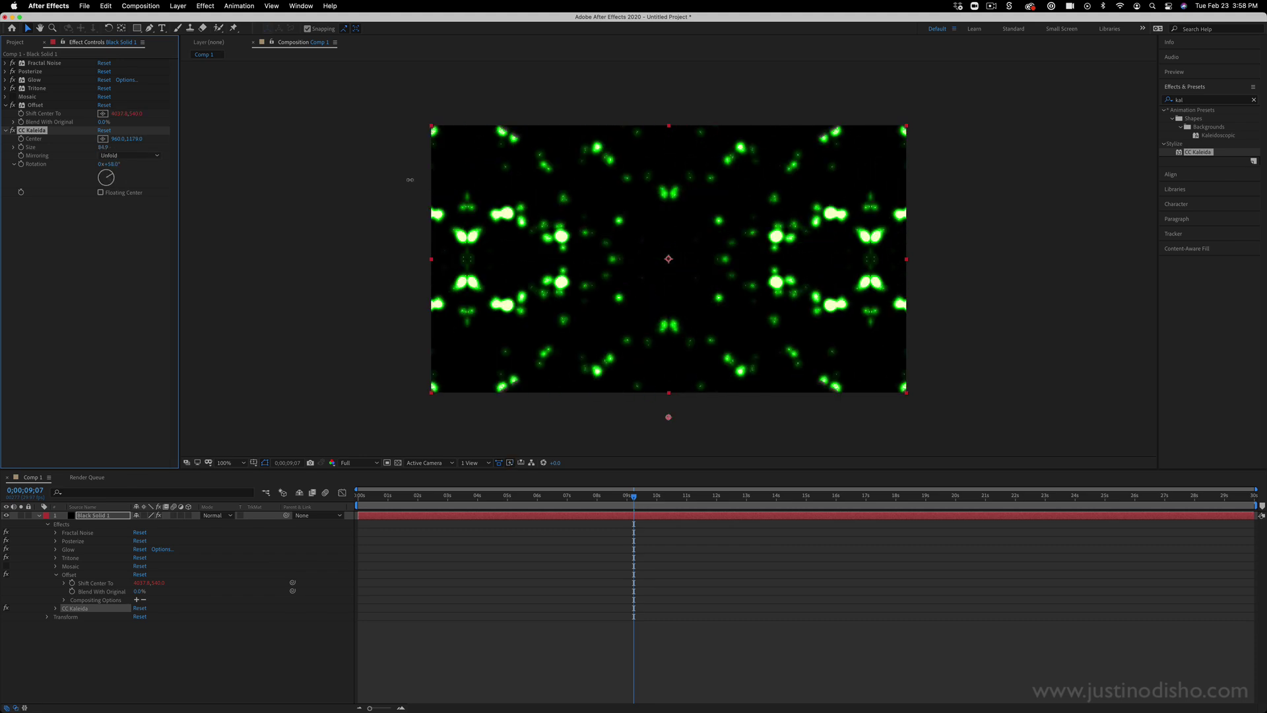
drag(410, 179, 404, 180)
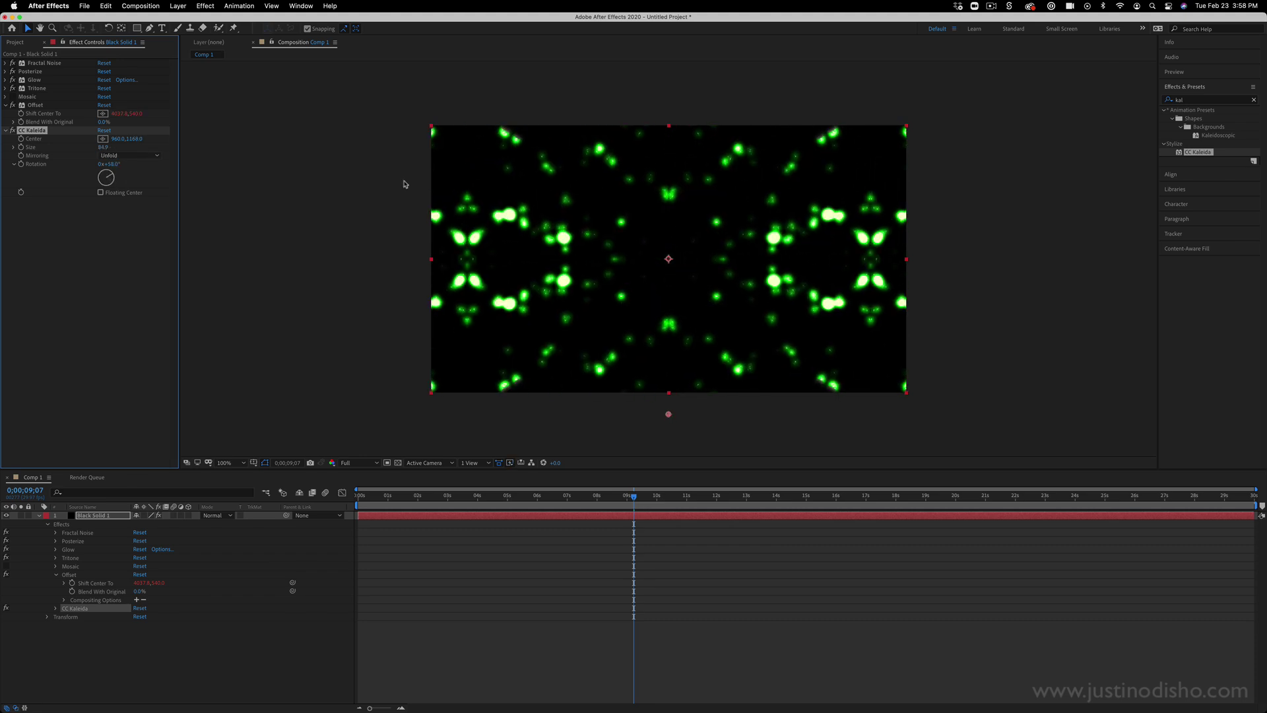
Play the kaleidoscope pattern from the start, and return to the mosaic look without CC Kaleida
drag(636, 499, 272, 482)
key(space)
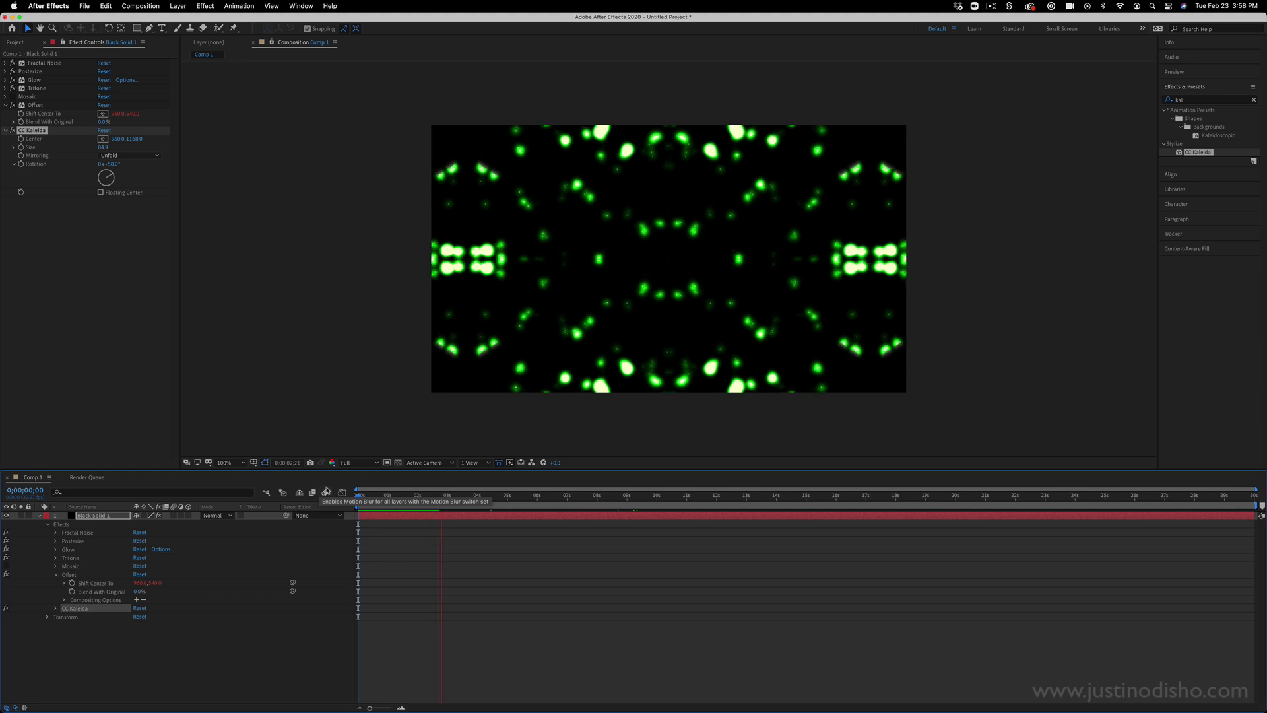
key(space)
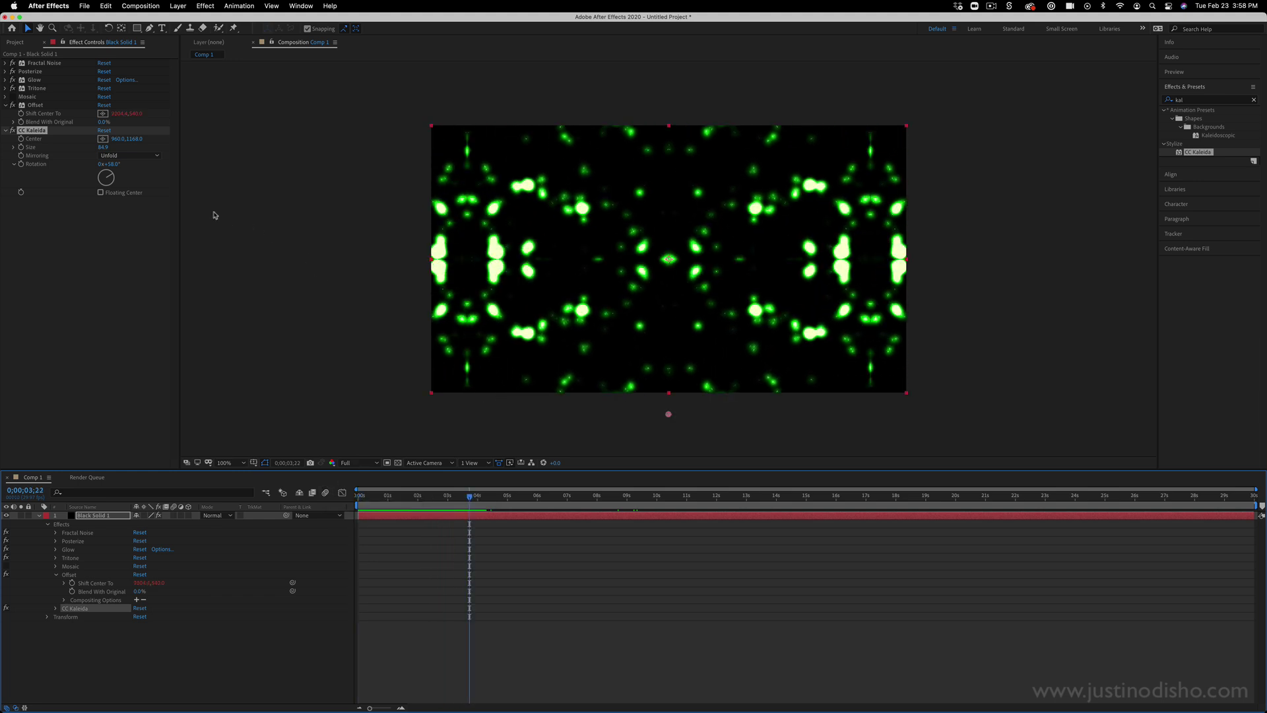
click(36, 131)
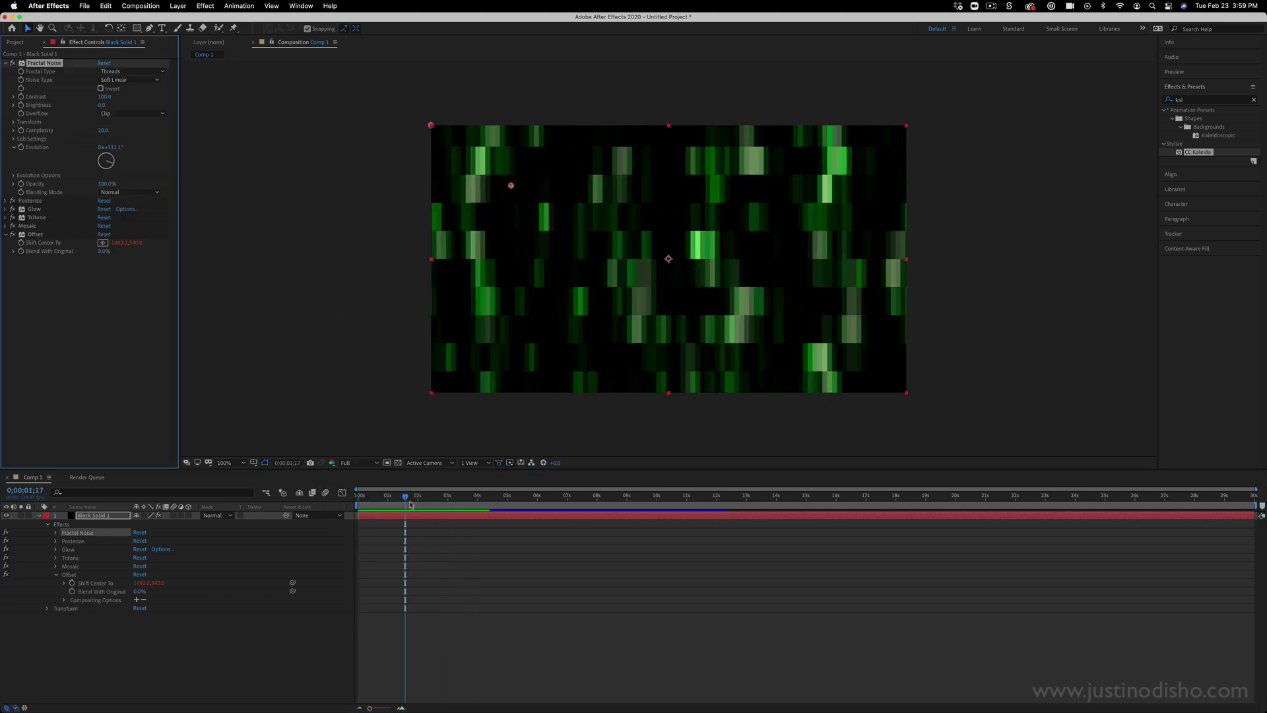
Adjust the Fractal Noise Evolution at the start of the composition to about 1x+28°
drag(406, 497, 358, 497)
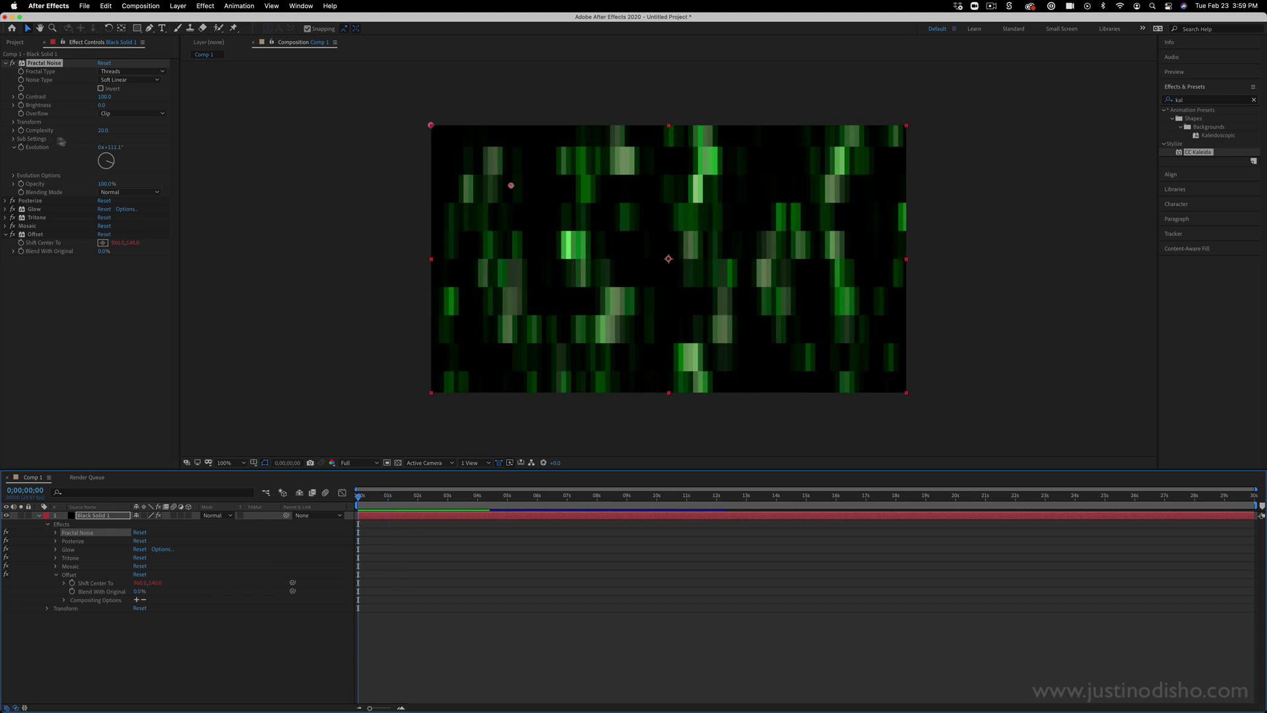
click(49, 66)
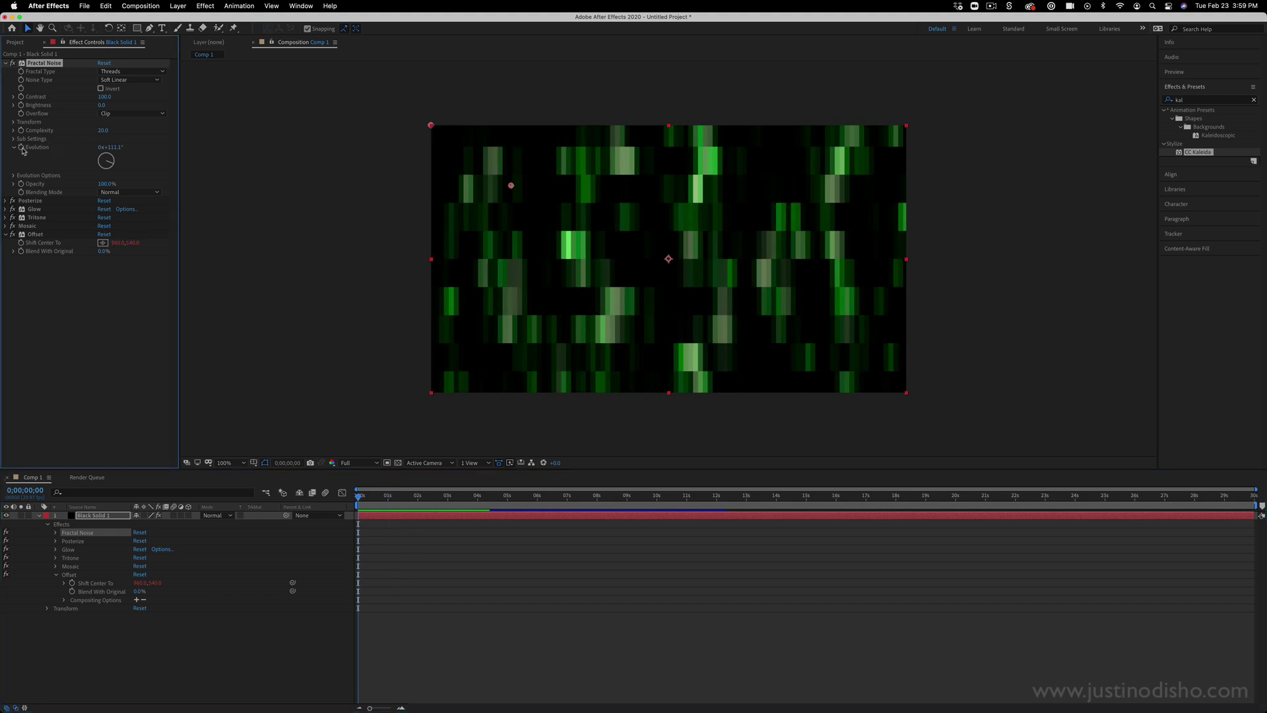
drag(102, 165, 211, 277)
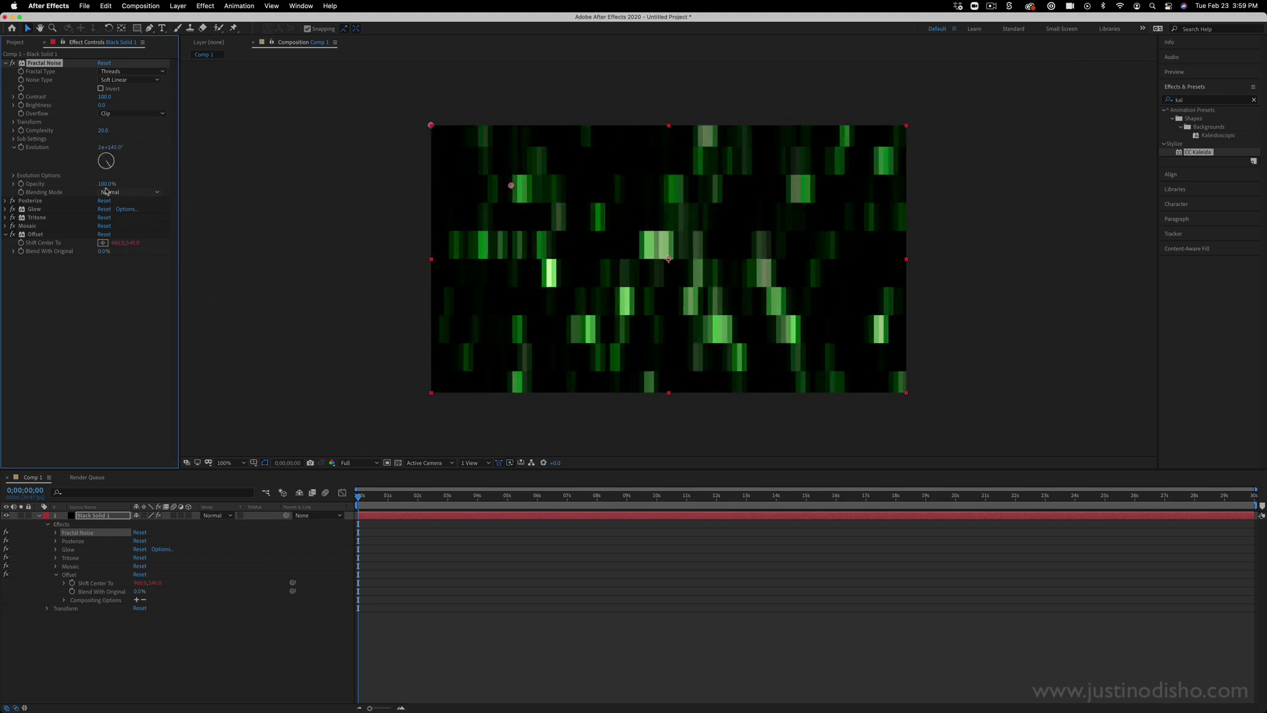
drag(105, 164, 120, 144)
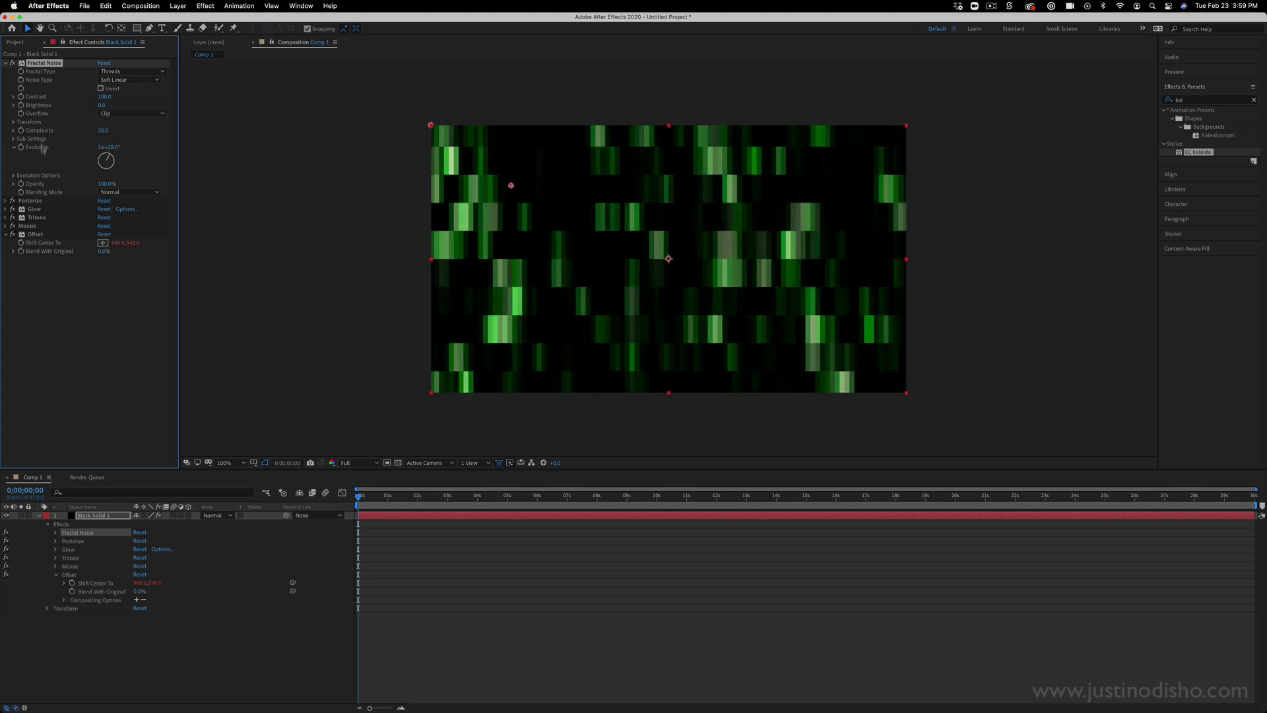
Add the expression value = 100*time to the Fractal Noise Evolution and preview the animation from the start
key(alt)
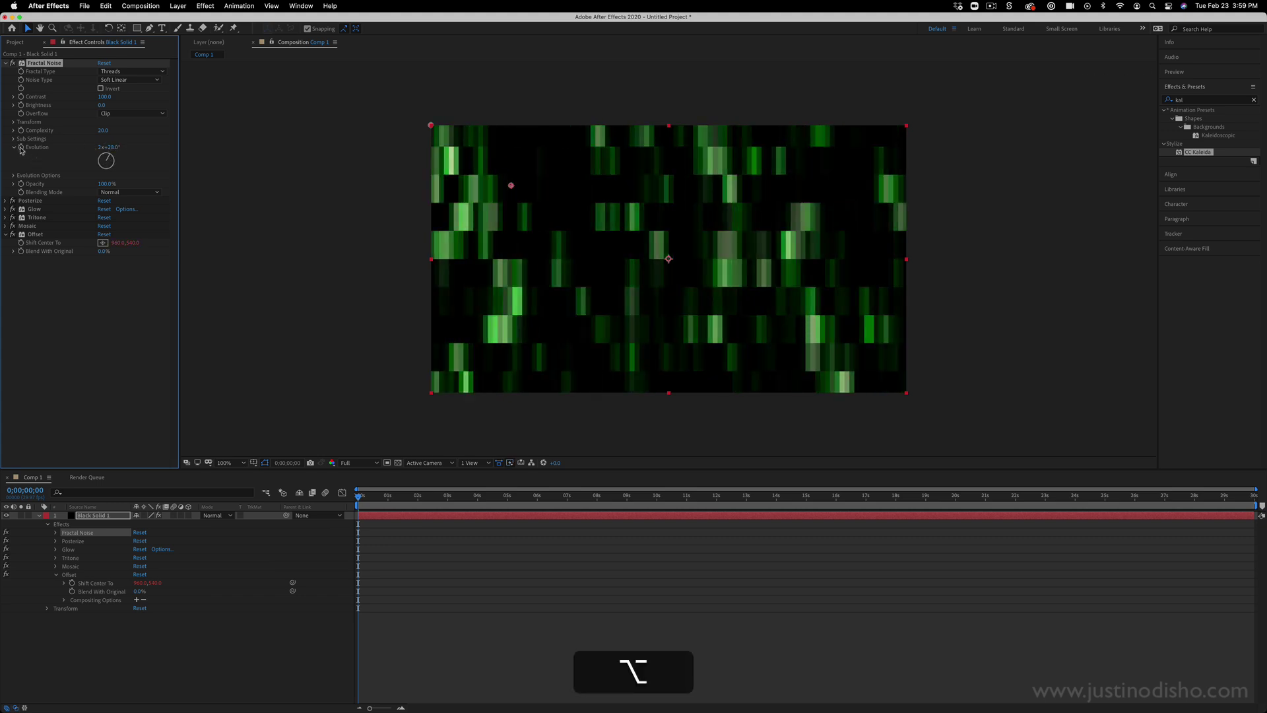
alt+click(22, 149)
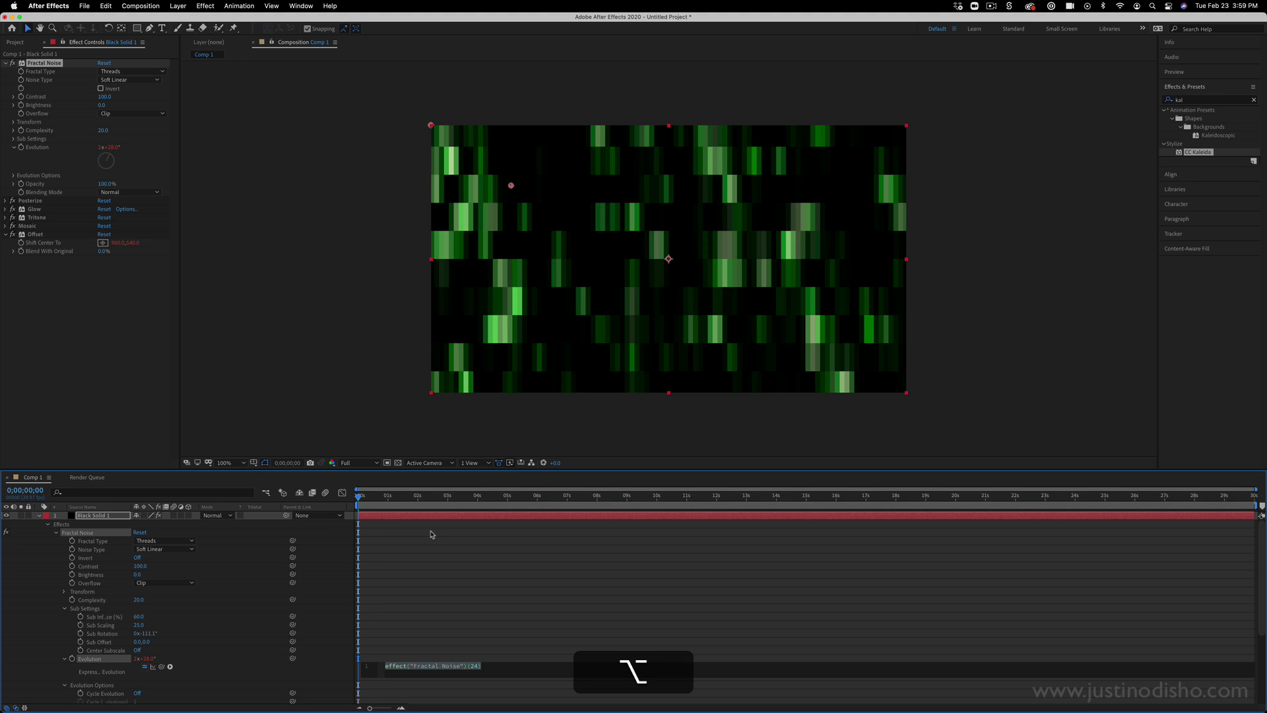
text(value = 100*time)
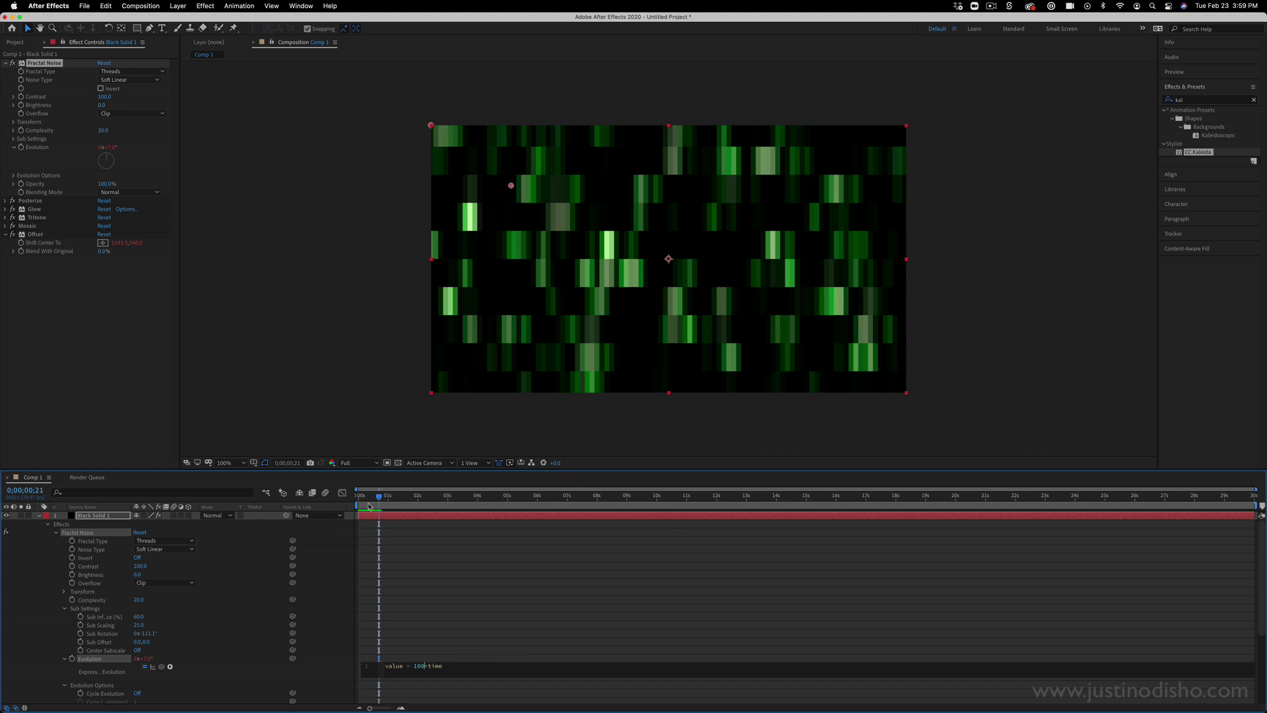
drag(377, 497, 288, 497)
key(space)
key(space)
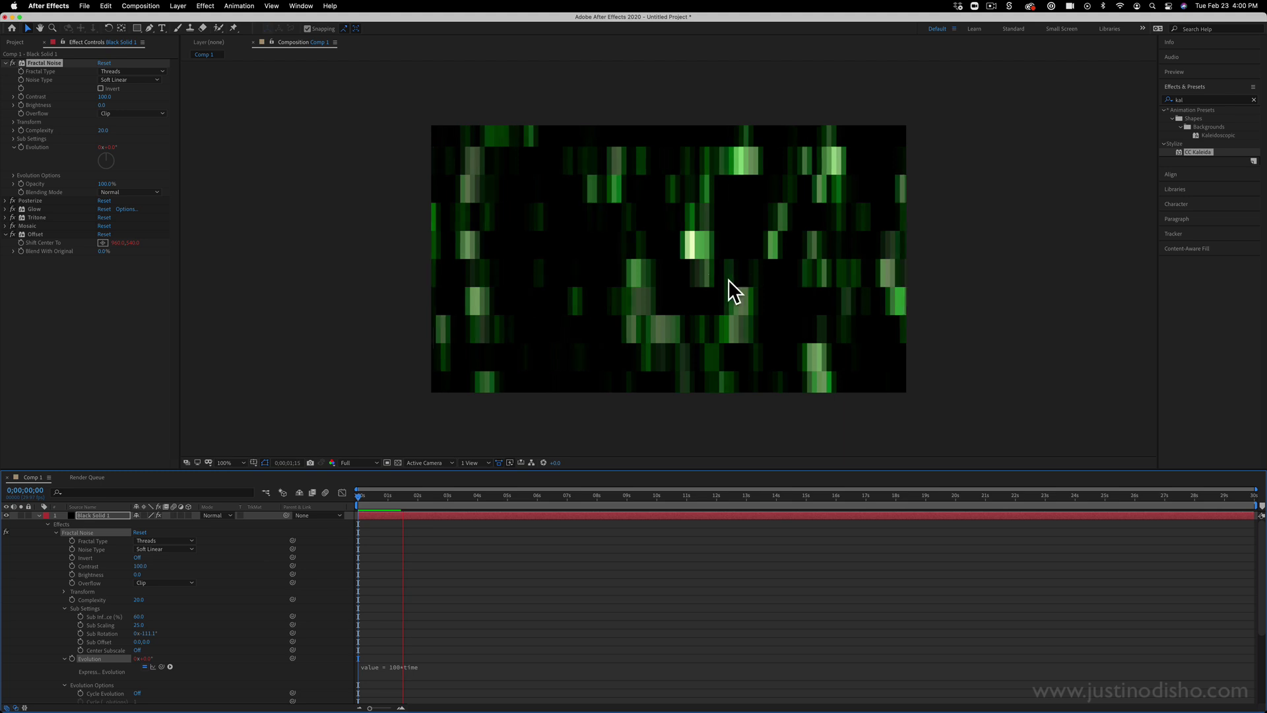
key(space)
Change the Evolution expression to value = 150*time and play the composition from the beginning
click(408, 669)
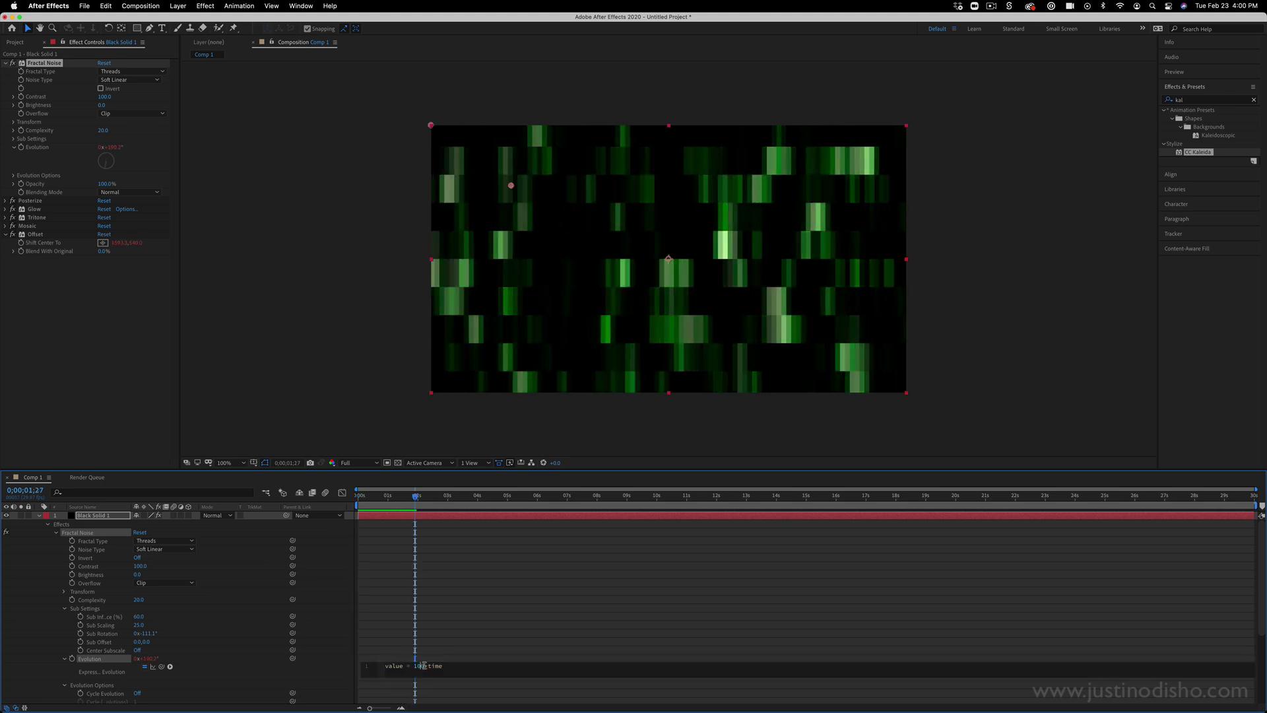
text(50)
drag(414, 497, 309, 505)
key(space)
key(space)
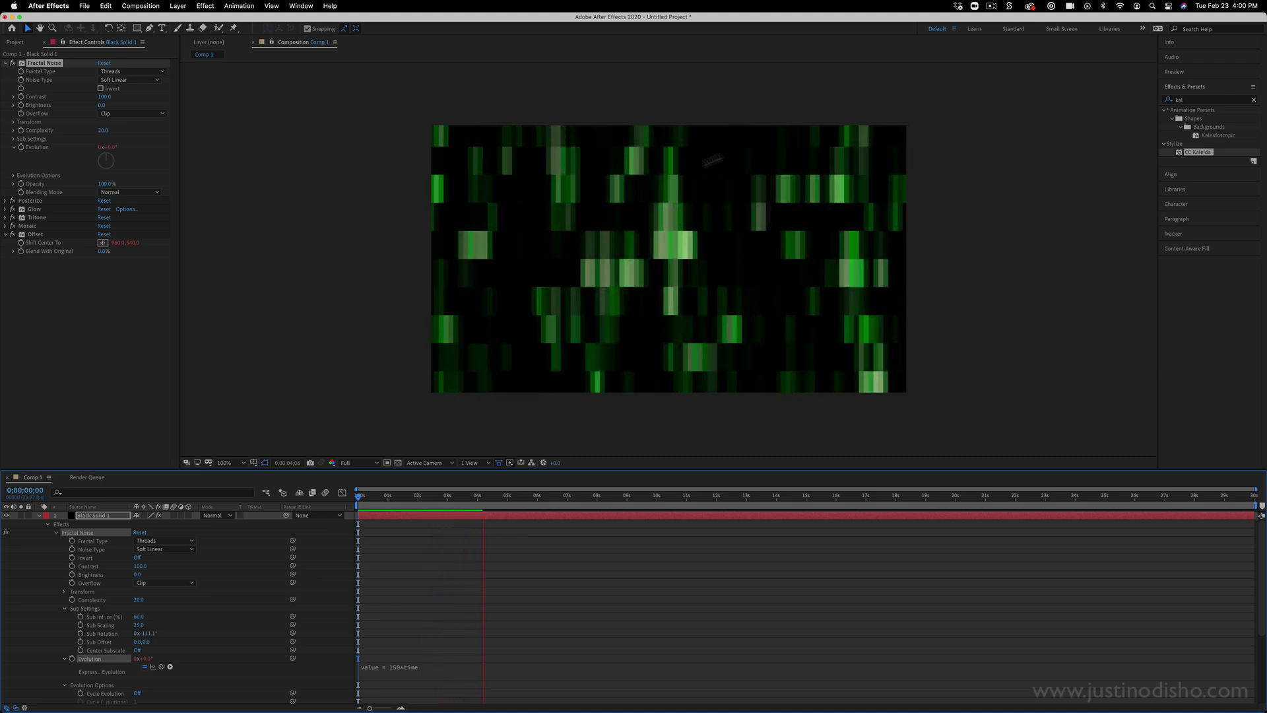
key(space)
key(space)
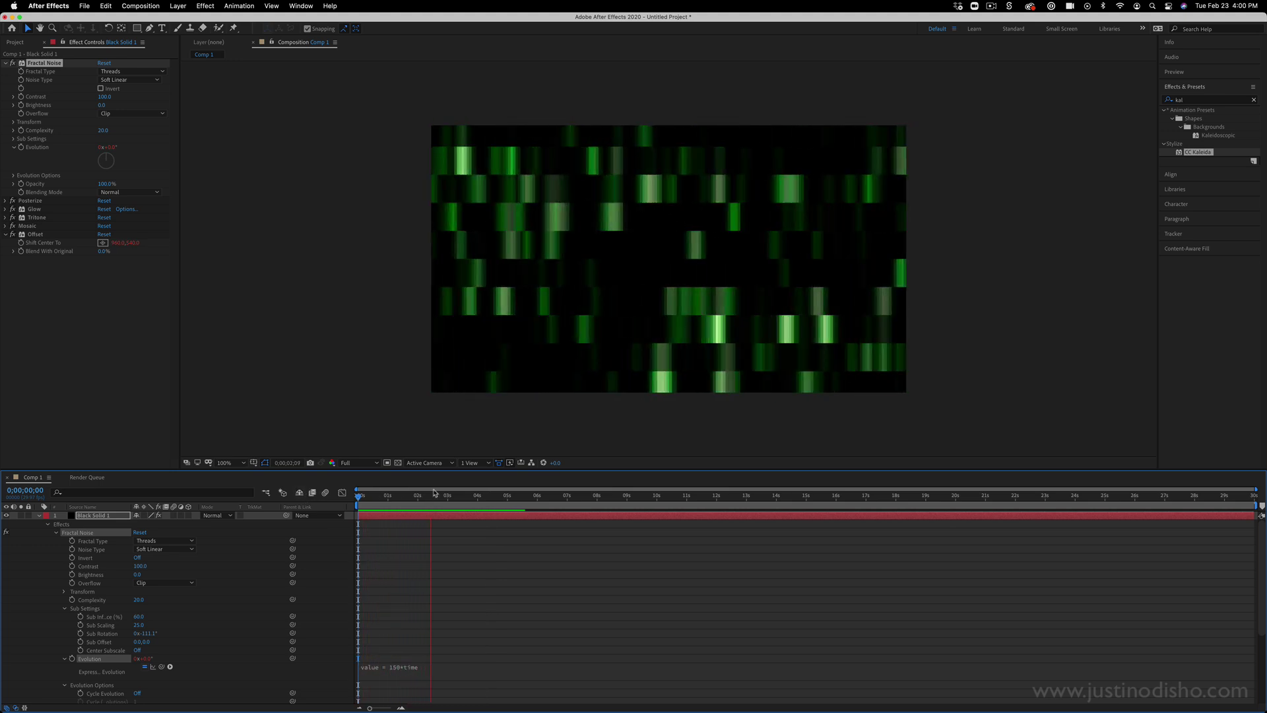
key(space)
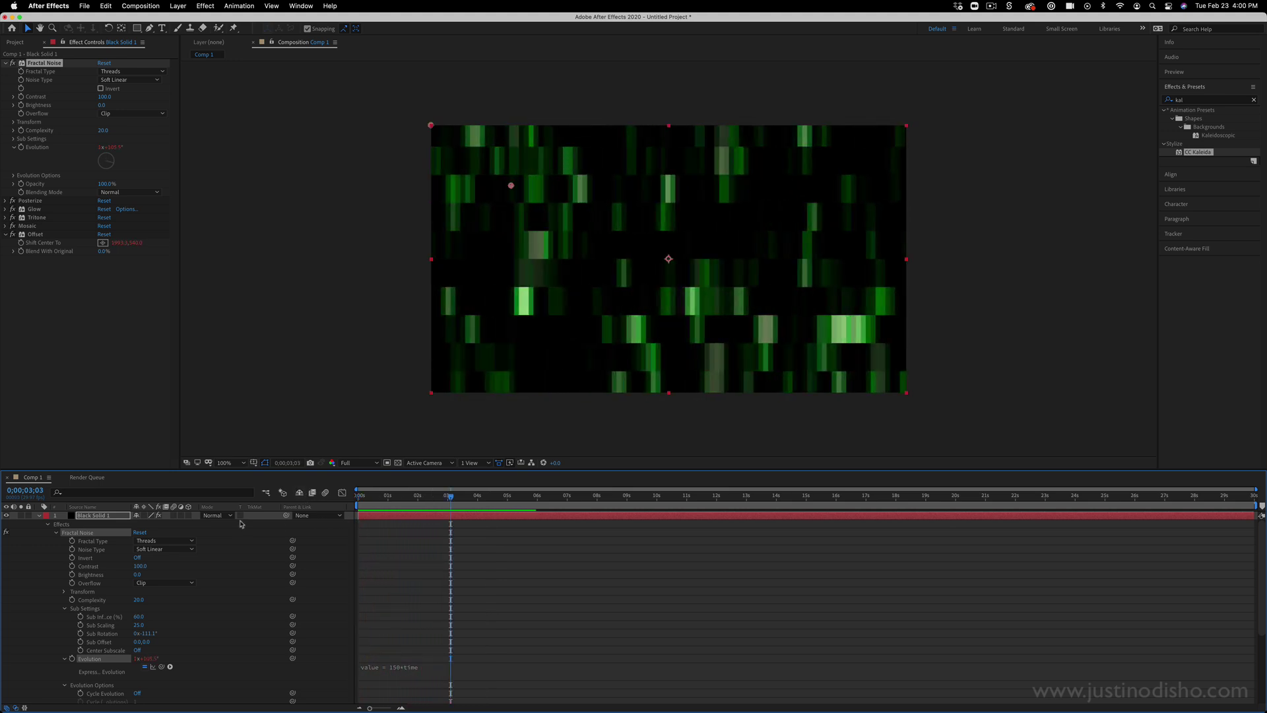
Make the black solid a 3D layer and set its Y Rotation to about -53°
click(38, 517)
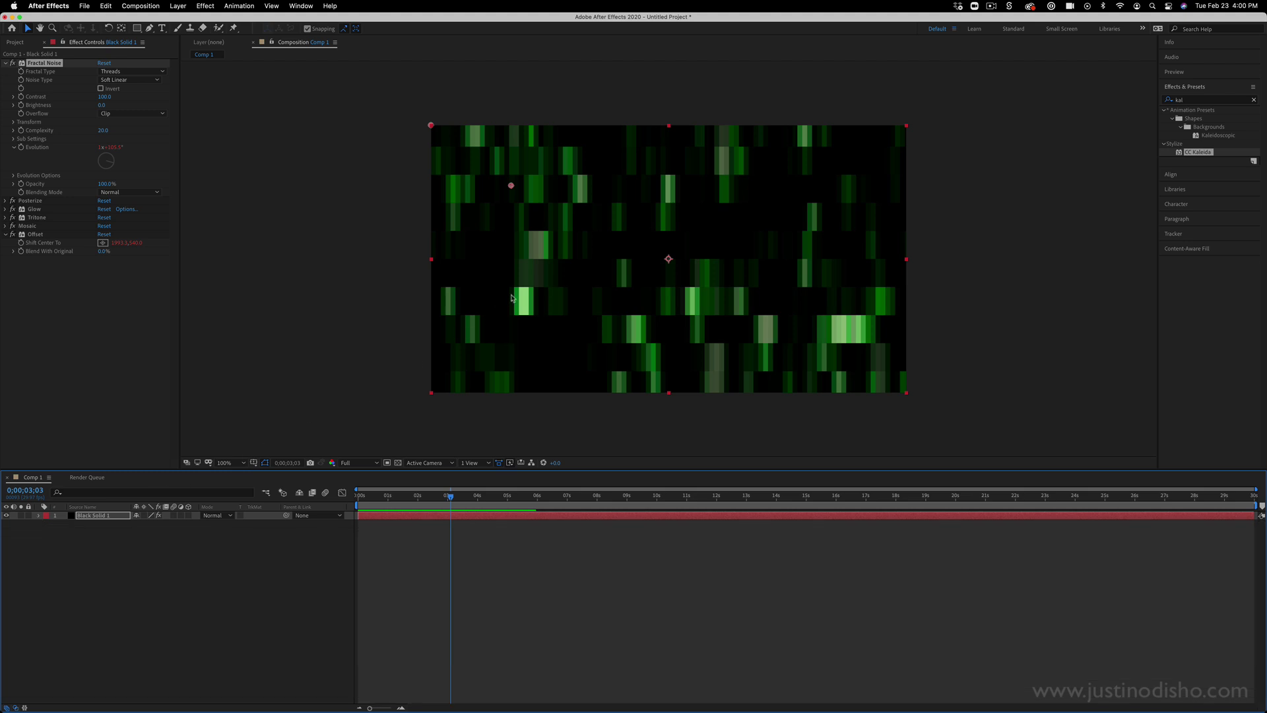
right_click(108, 517)
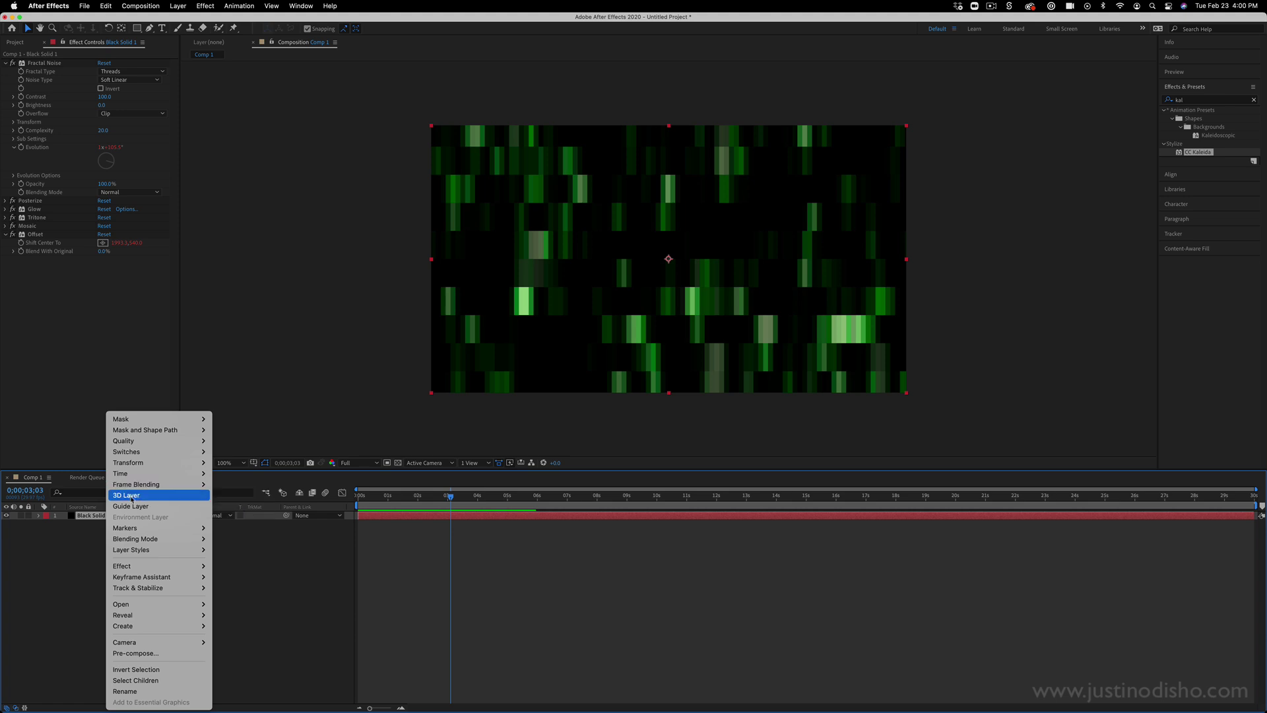
click(126, 495)
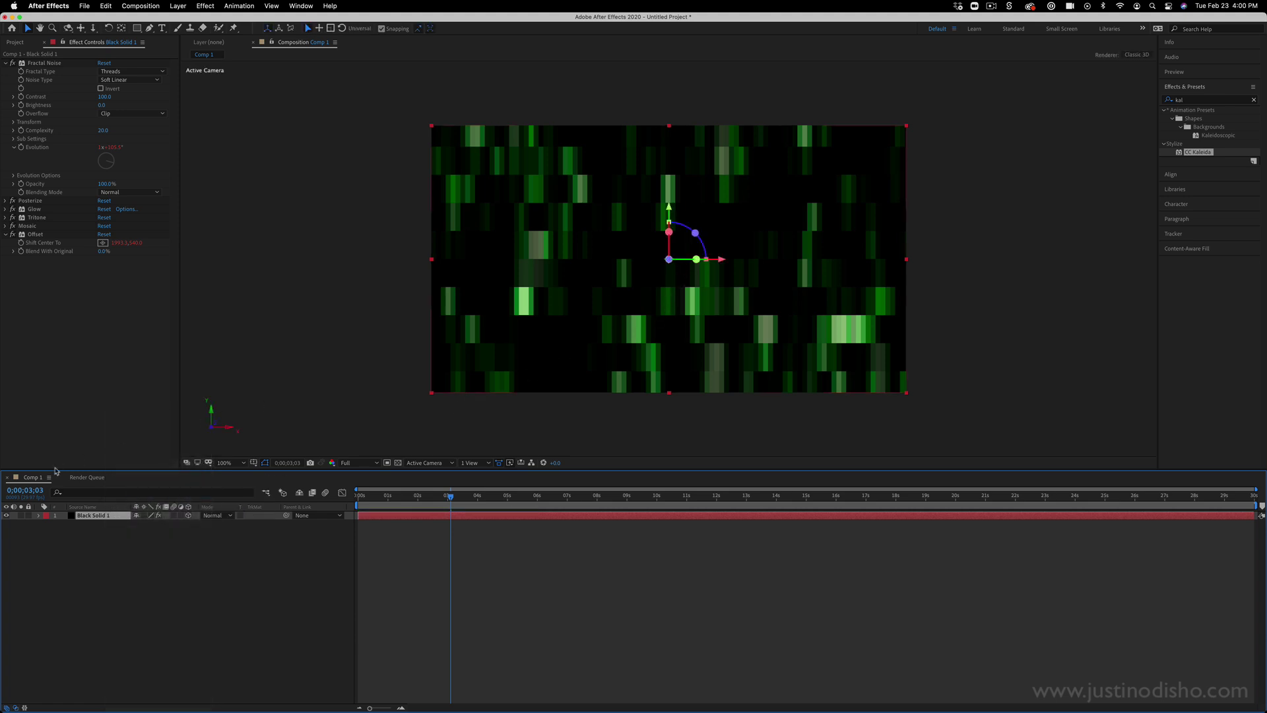
click(38, 517)
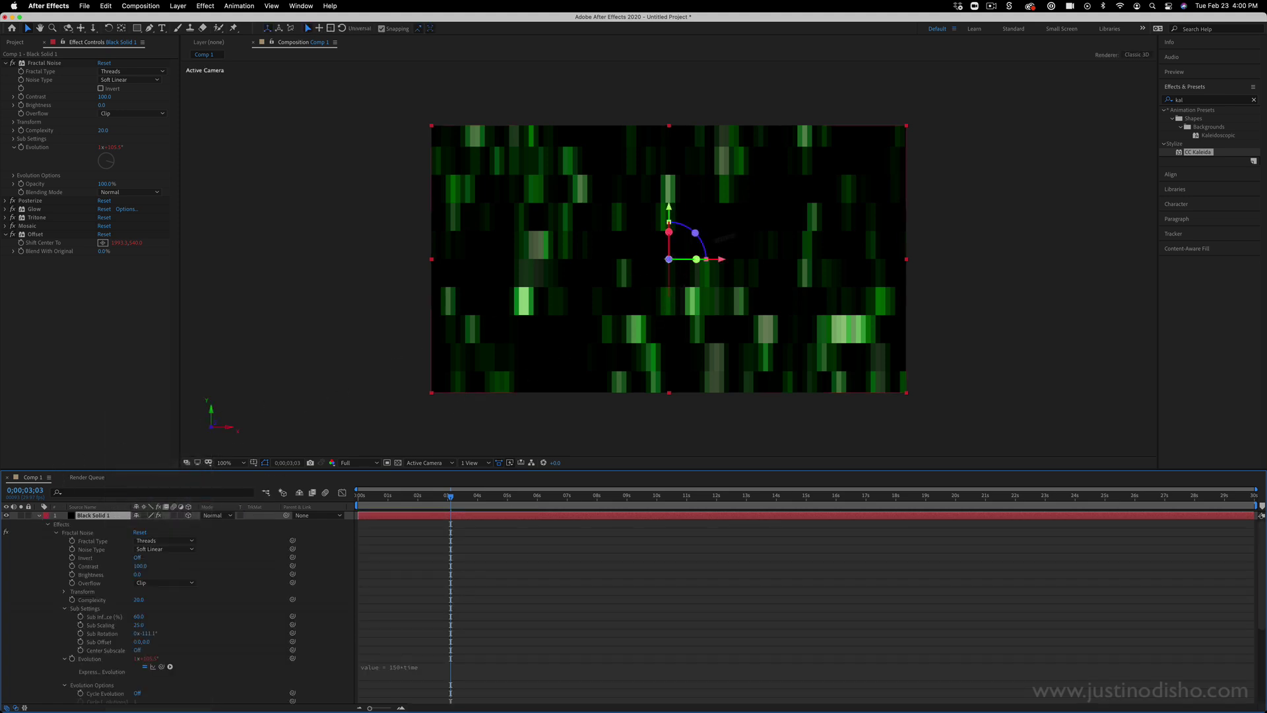
click(56, 533)
click(48, 609)
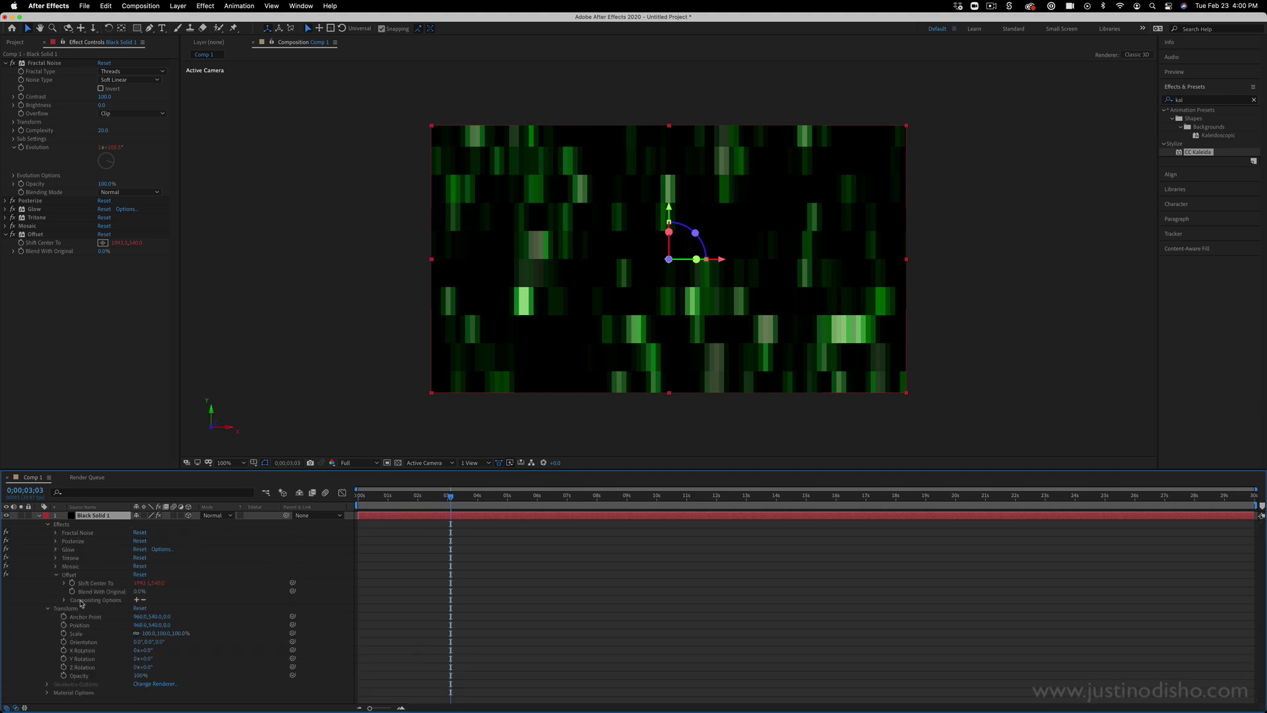
drag(148, 662, 121, 659)
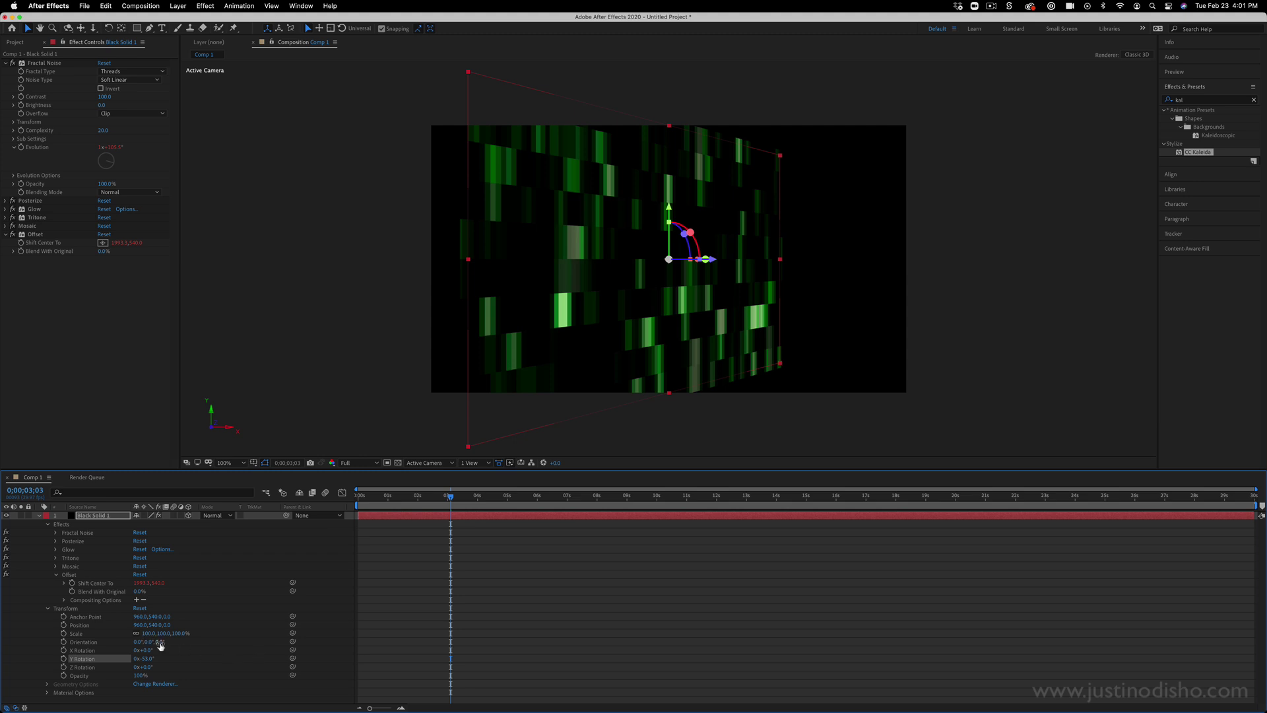
Set the black solid's Z orientation to 45° and its Y Rotation to -45°
drag(159, 644, 187, 645)
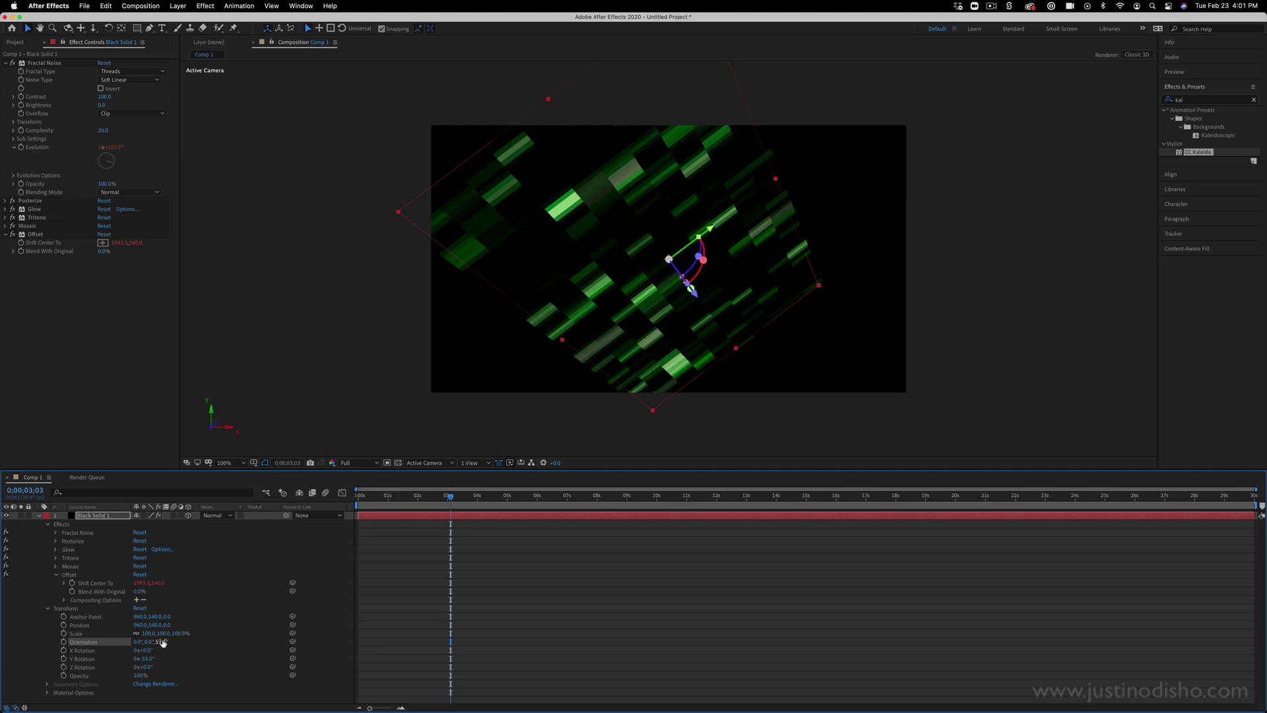
click(163, 643)
text(45)
key(Return)
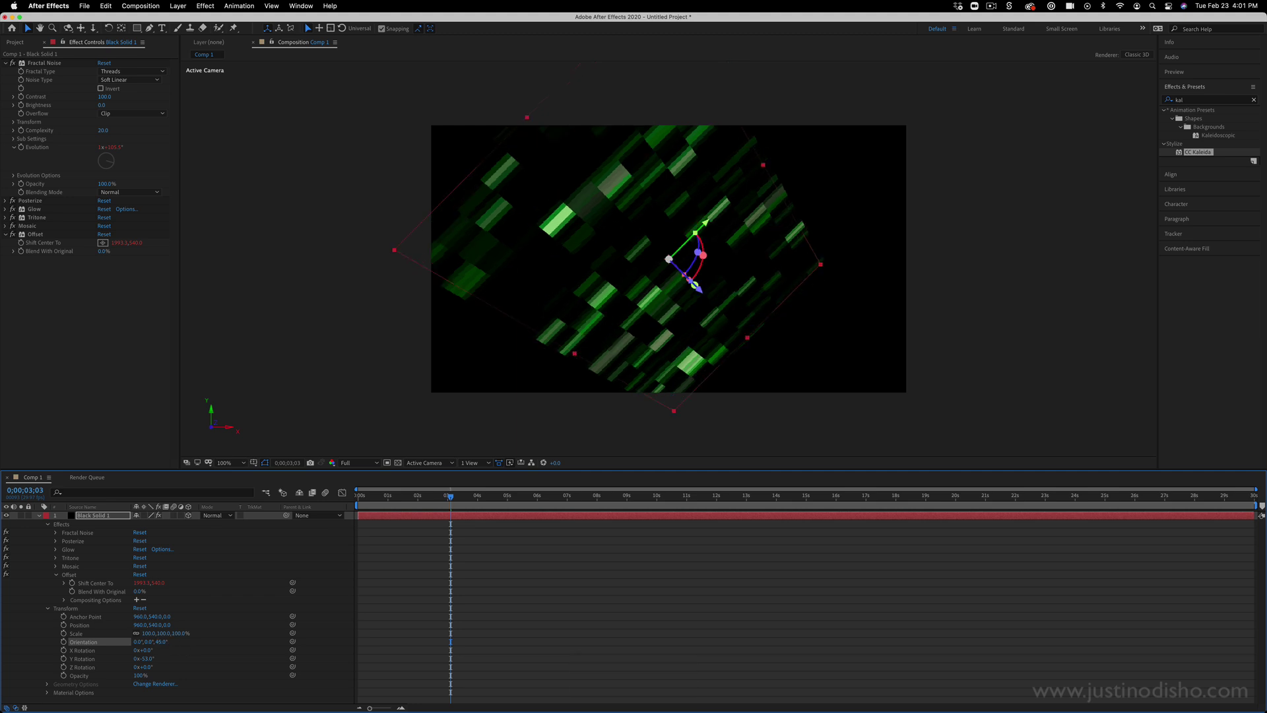
drag(146, 658, 197, 656)
click(146, 659)
key(Return)
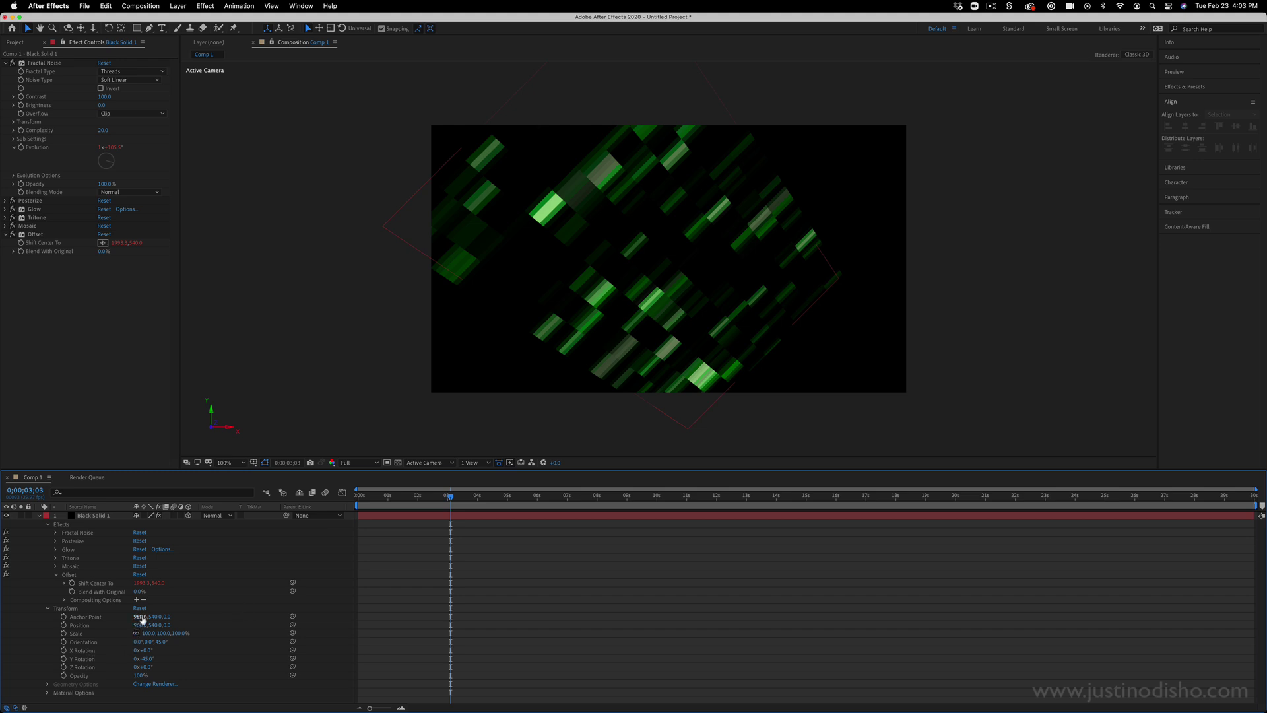
Shift the black solid's Anchor Point X to about 1919 so it pivots on its right edge
drag(142, 618, 672, 675)
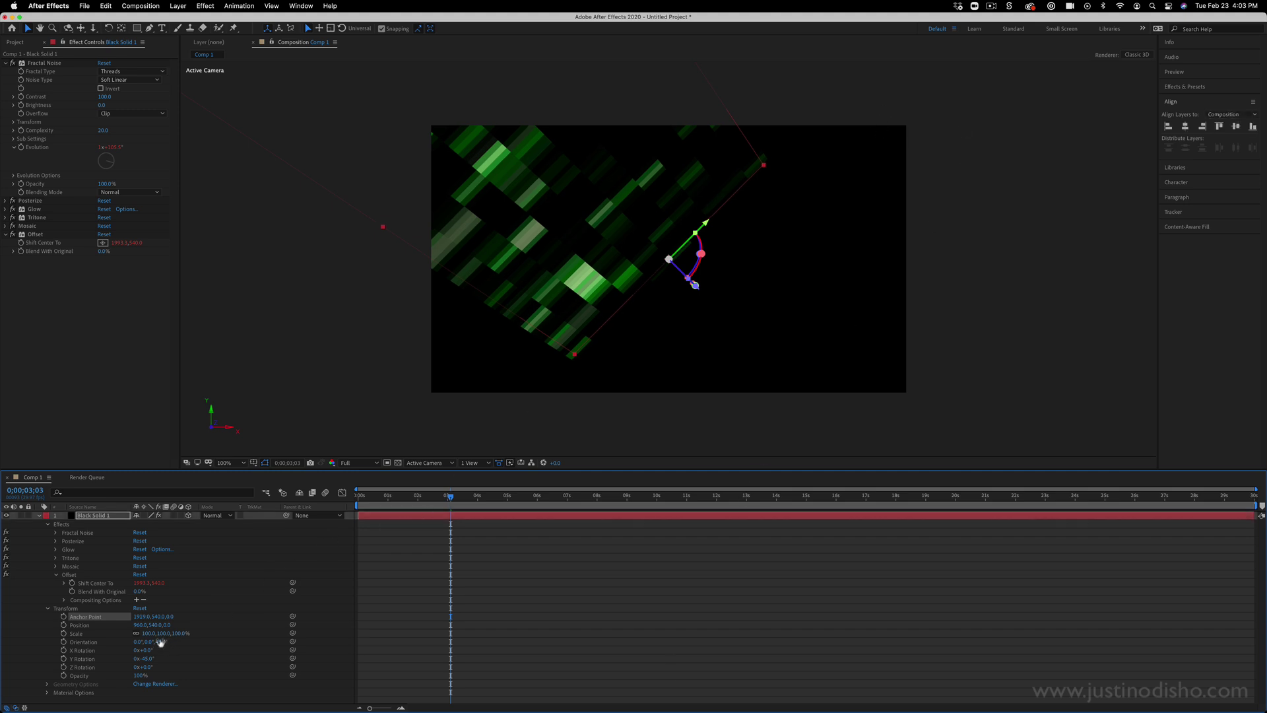
mouse_move(148, 633)
mouse_down()
mouse_move(194, 635)
mouse_move(164, 641)
mouse_up()
key(super+z)
Search the effects for "repe" and apply CC RepeTile to the black solid
click(1185, 86)
click(1191, 99)
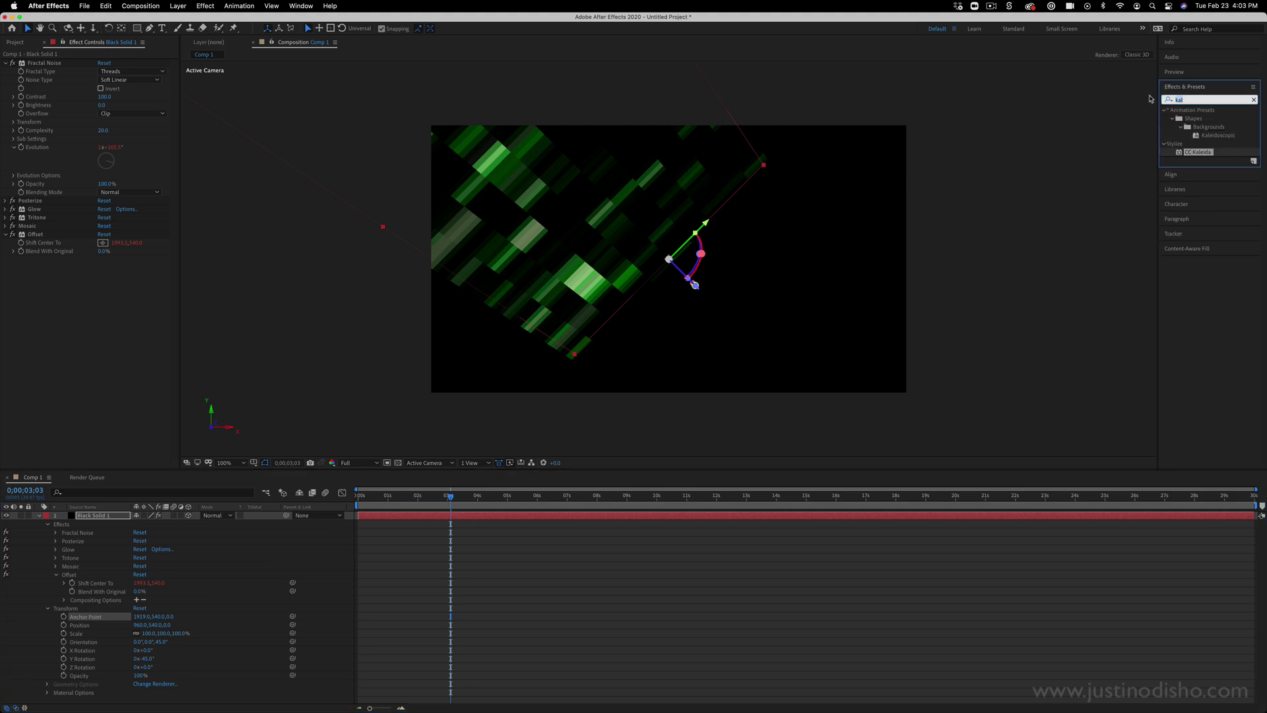
key(BackSpace)
text(repe)
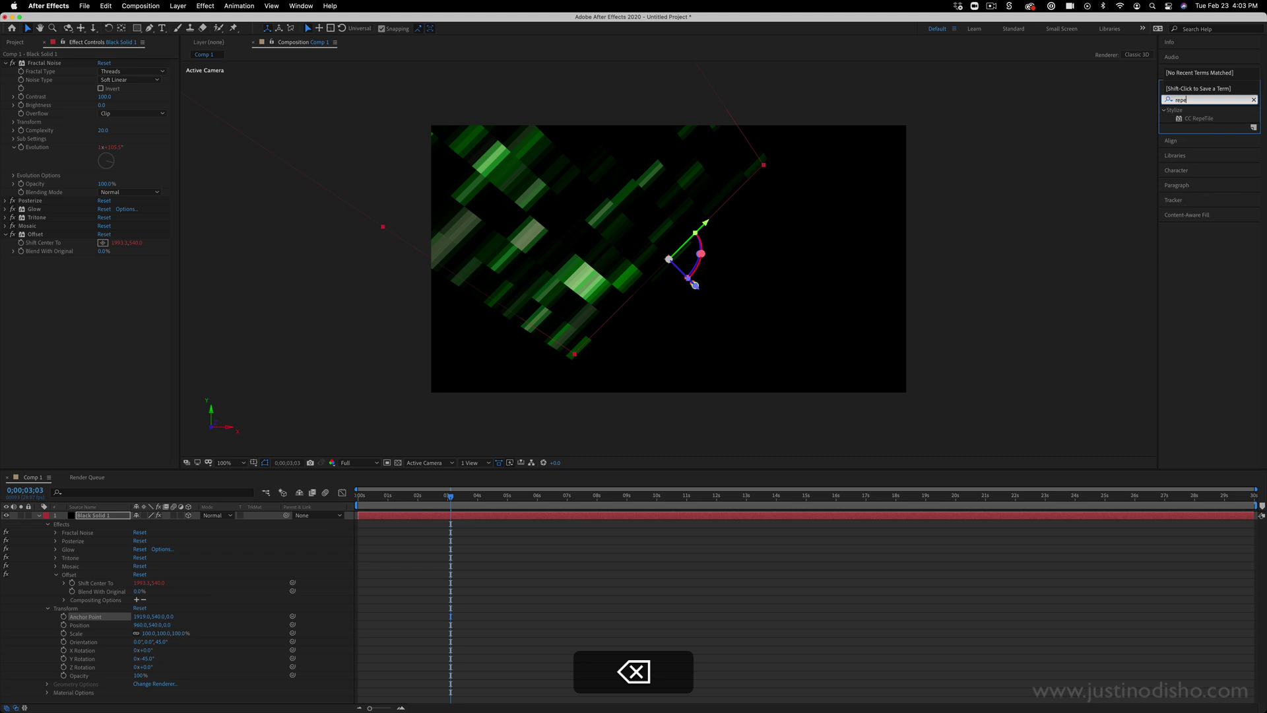
click(1199, 118)
drag(1207, 125, 91, 516)
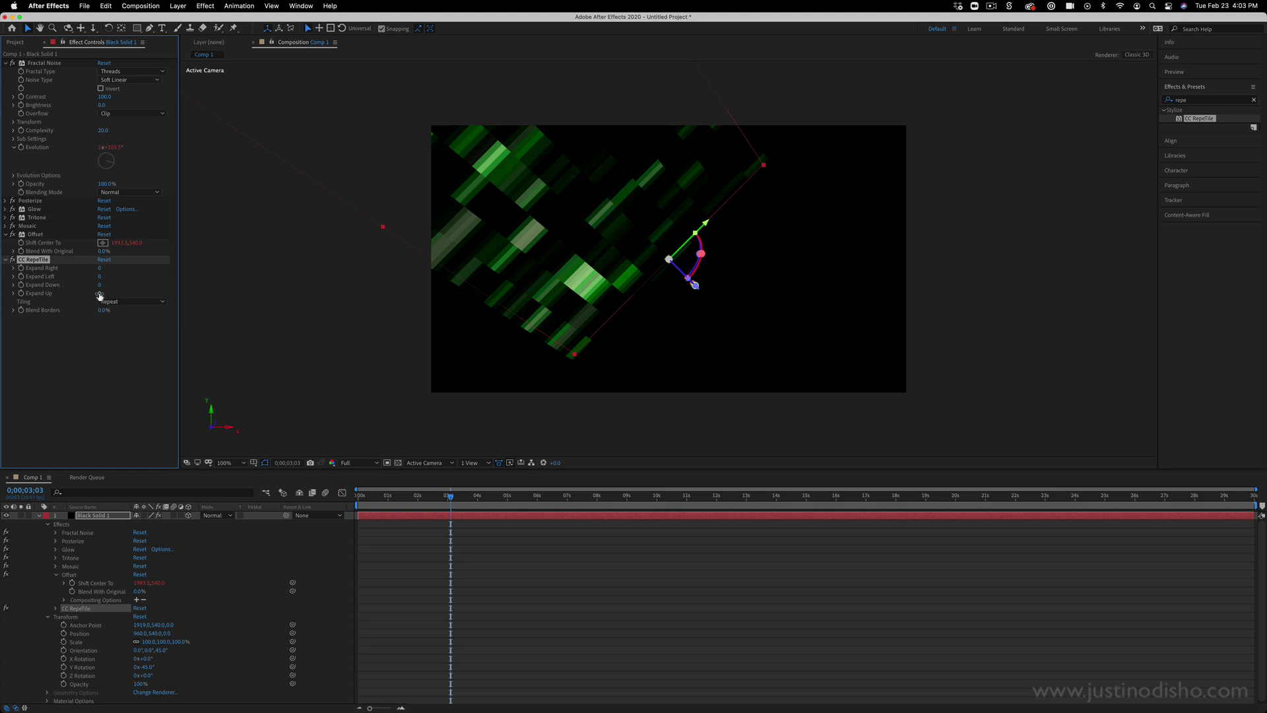
Extend the CC RepeTile tiling to about 987 for Expand Down and about 1469 for Expand Up
drag(100, 294, 435, 310)
drag(101, 284, 409, 290)
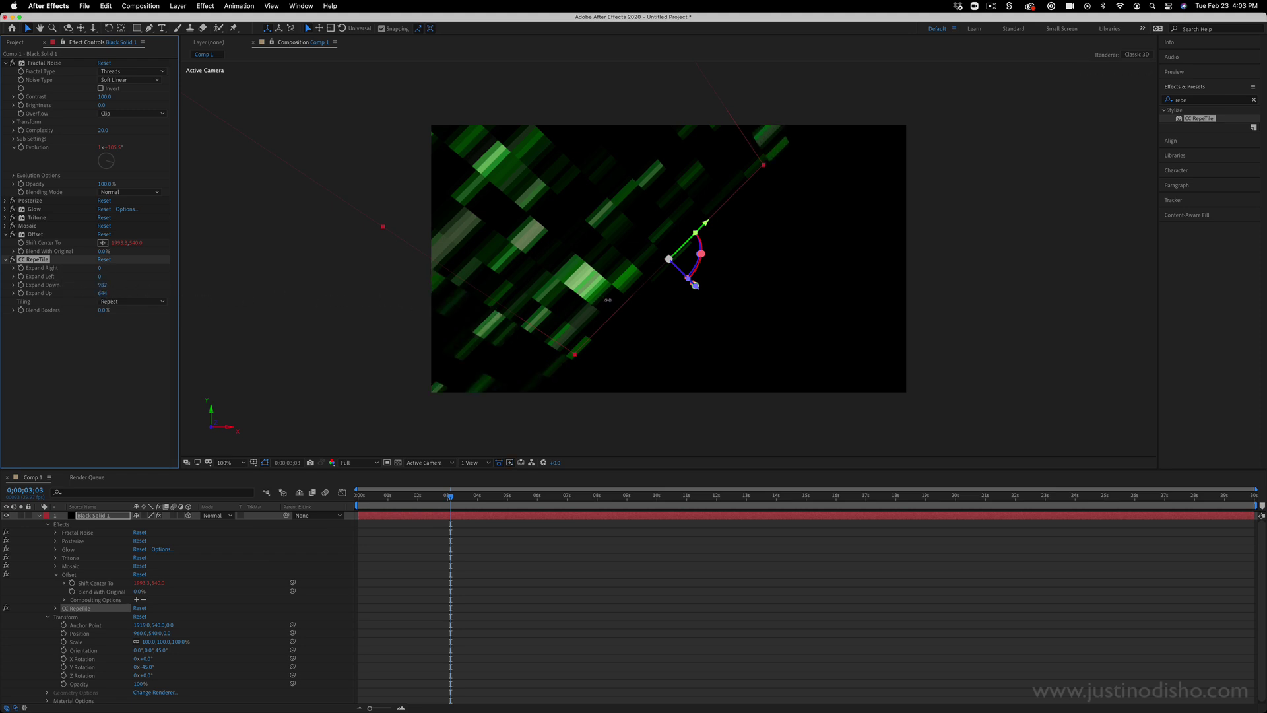
drag(102, 293, 518, 305)
Collapse the black solid's properties and duplicate the layer
click(101, 516)
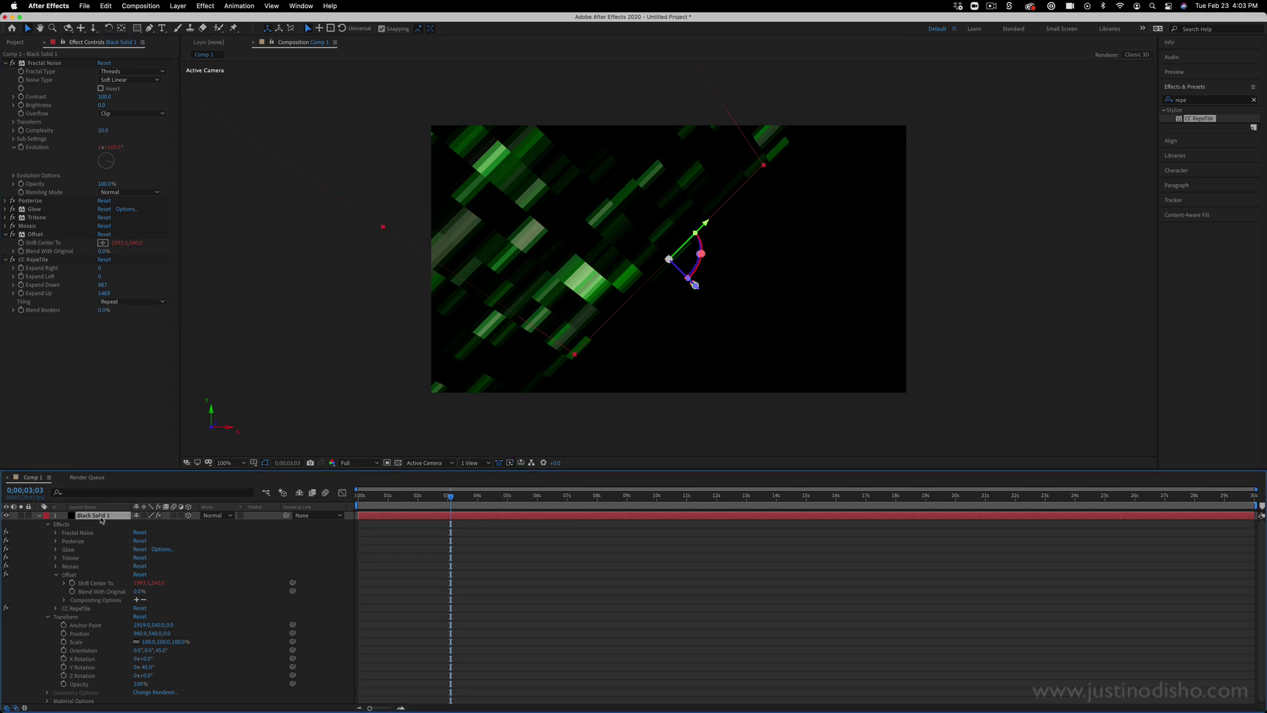
click(39, 516)
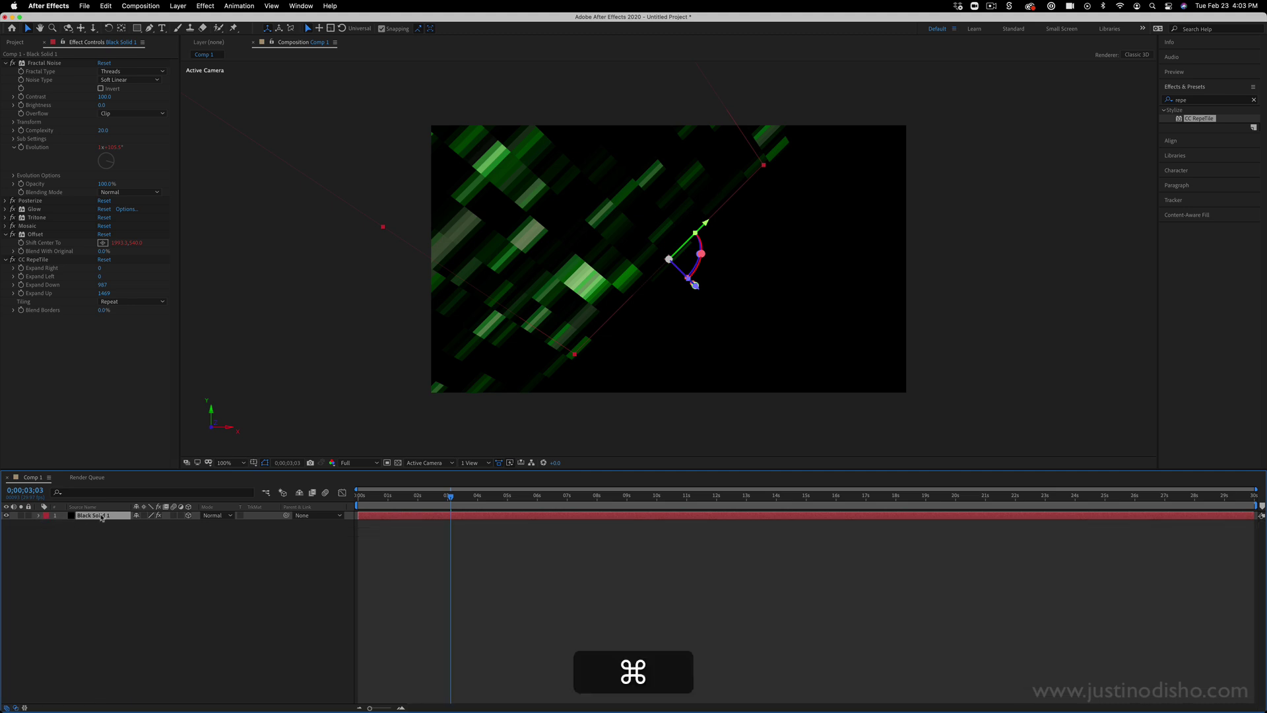
key(super+d)
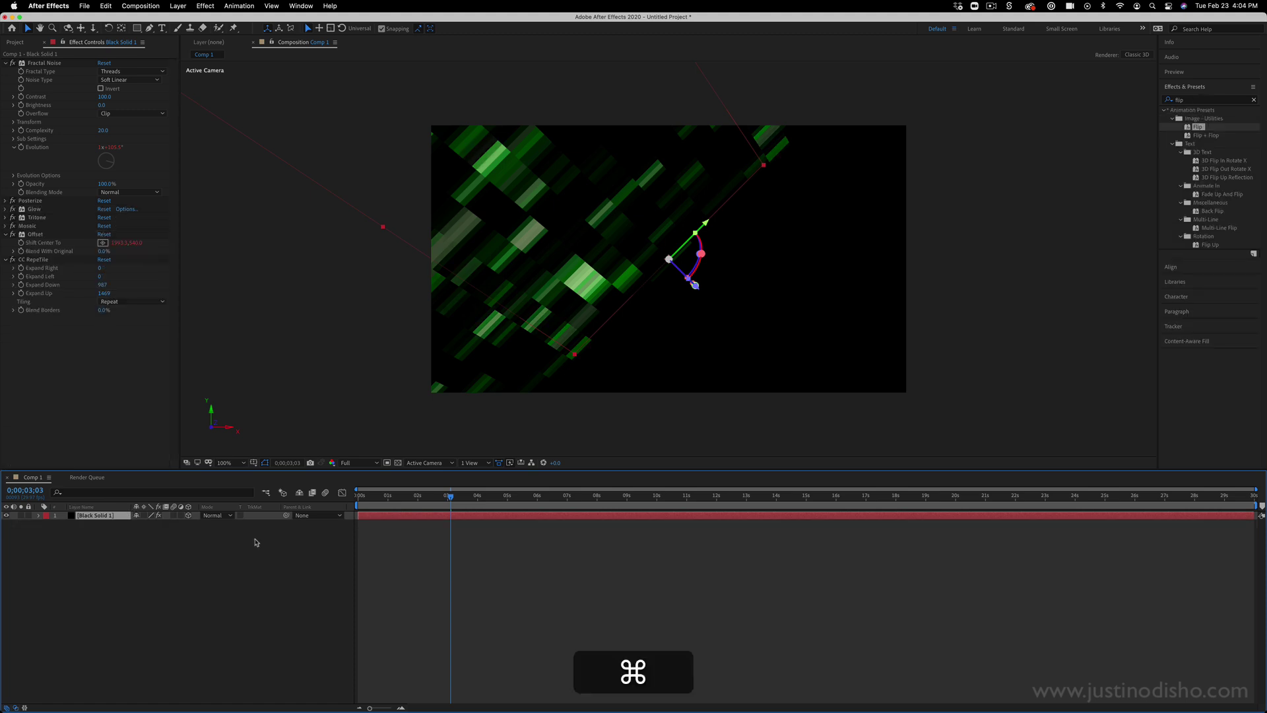
key(super+d)
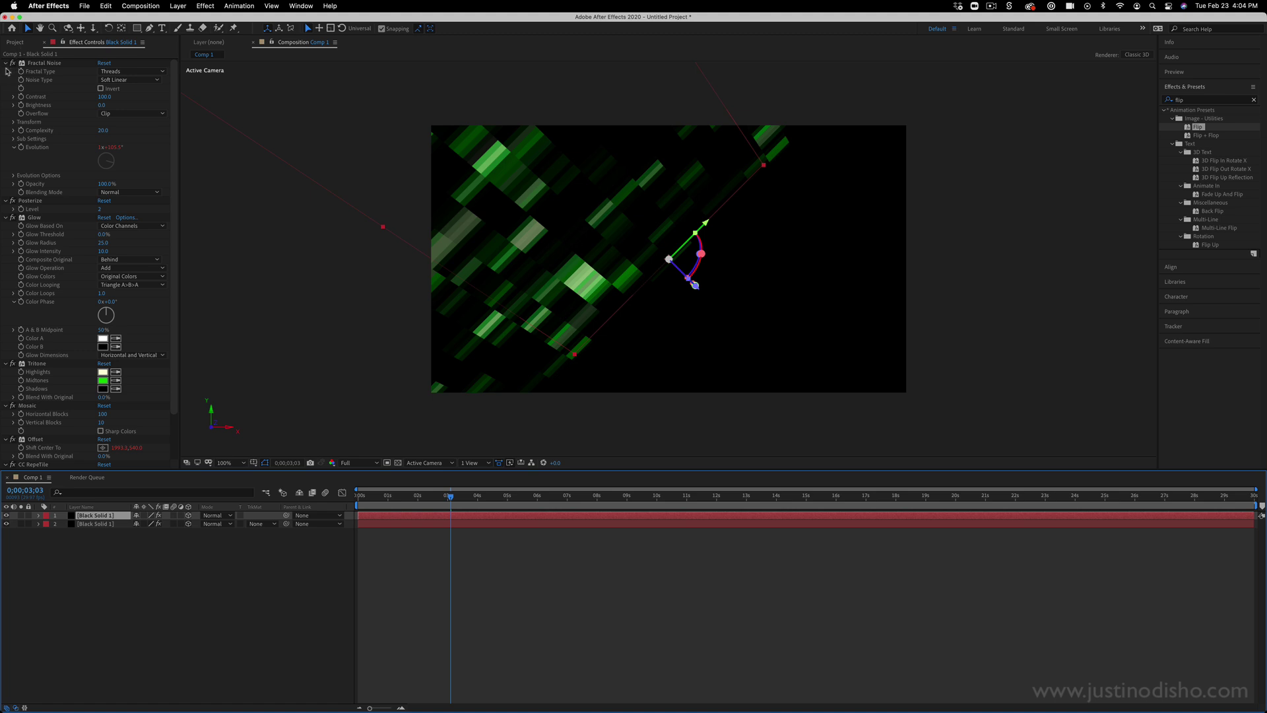
Set the Y Rotation of the duplicated black solid on top to 45°
click(37, 515)
click(47, 533)
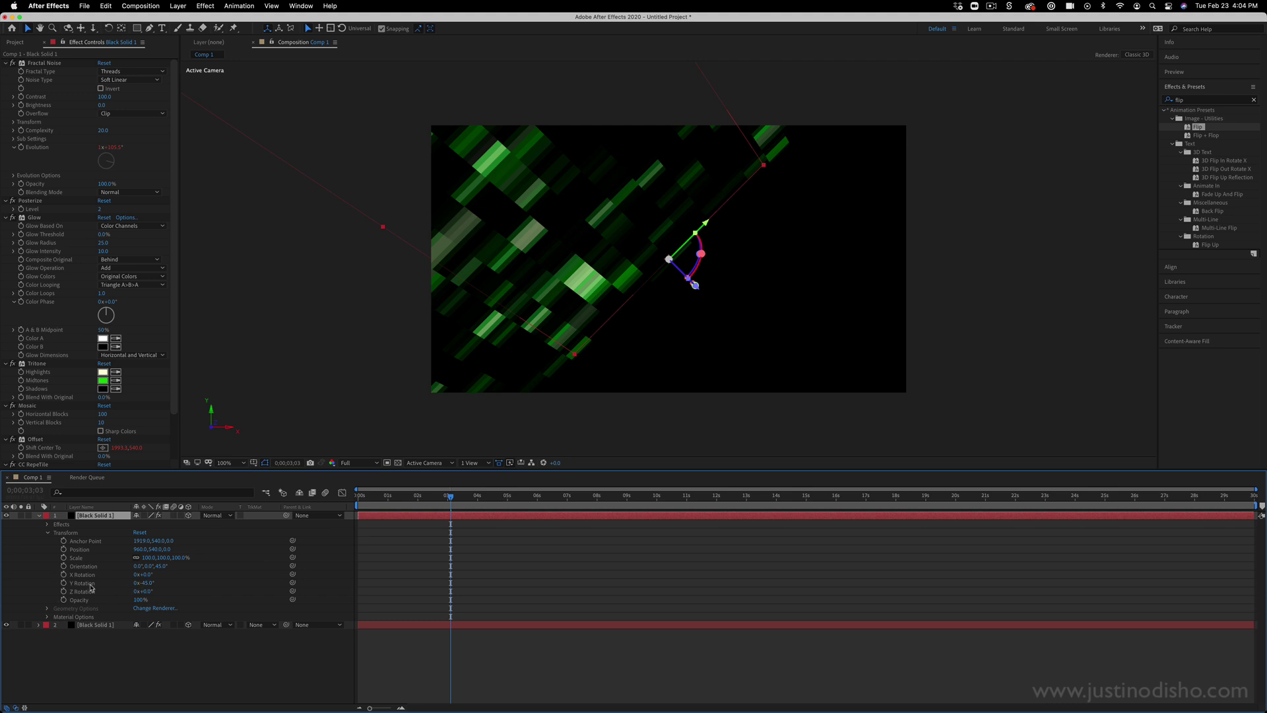
click(146, 583)
text(45)
key(Return)
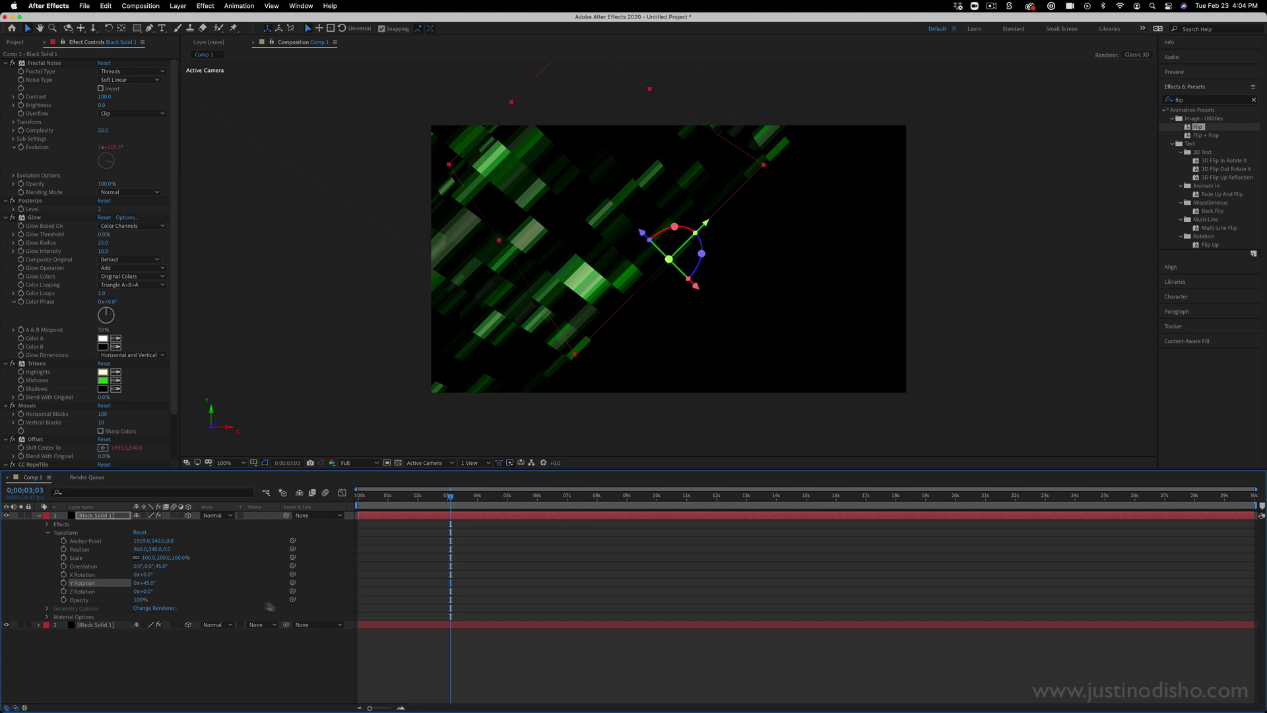
Shift the upper black solid's anchor point along X and set its X value to 0
click(252, 602)
drag(141, 543, 59, 541)
drag(143, 542, 6, 539)
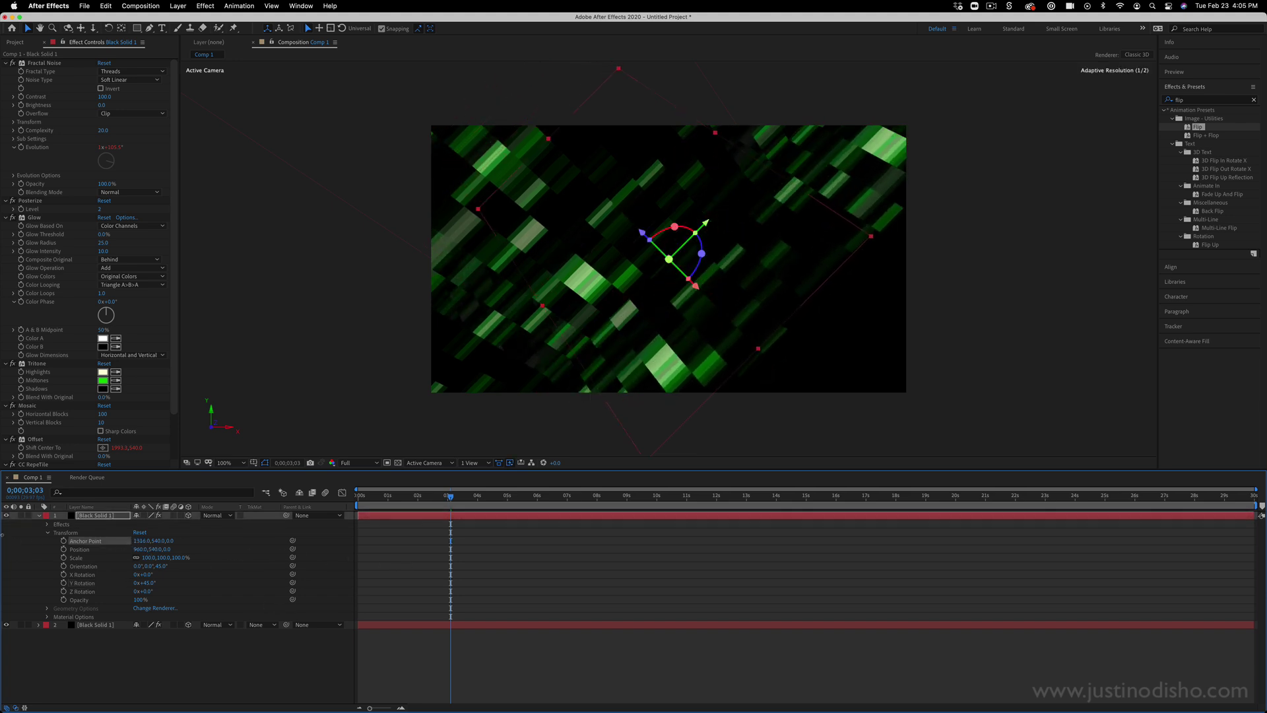
drag(135, 543, 49, 533)
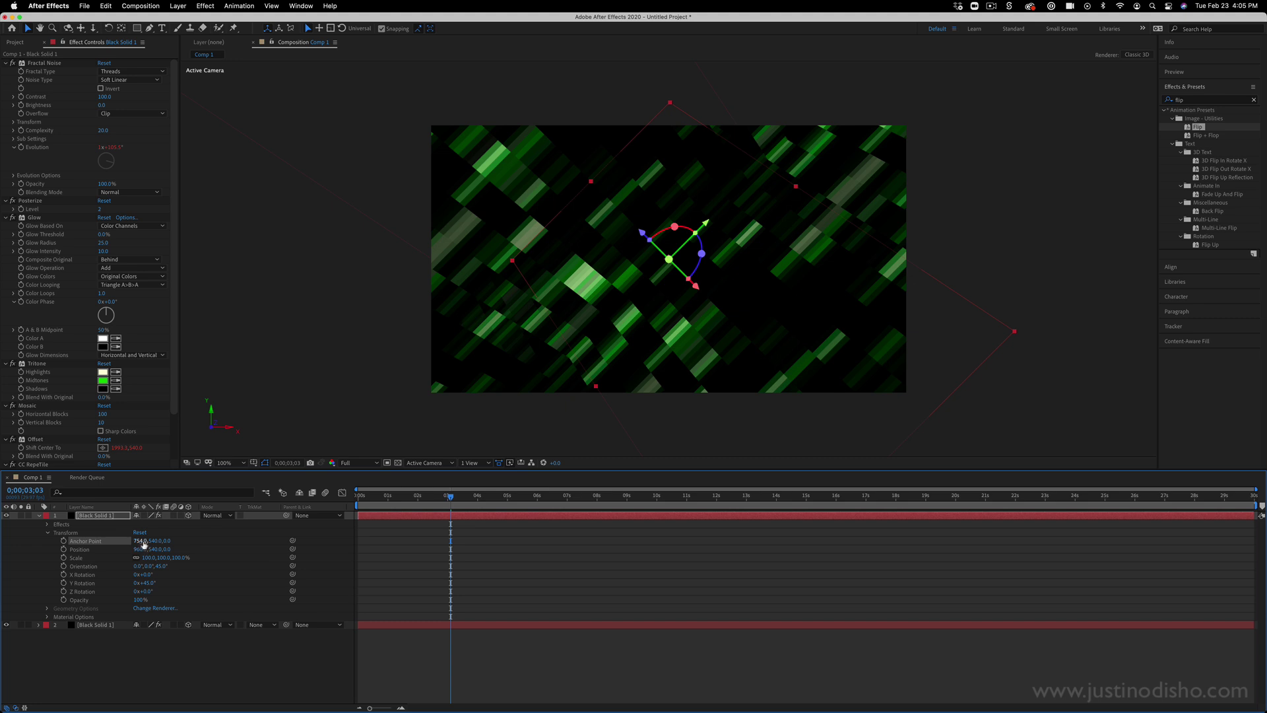
drag(144, 544, 35, 550)
drag(143, 543, 76, 543)
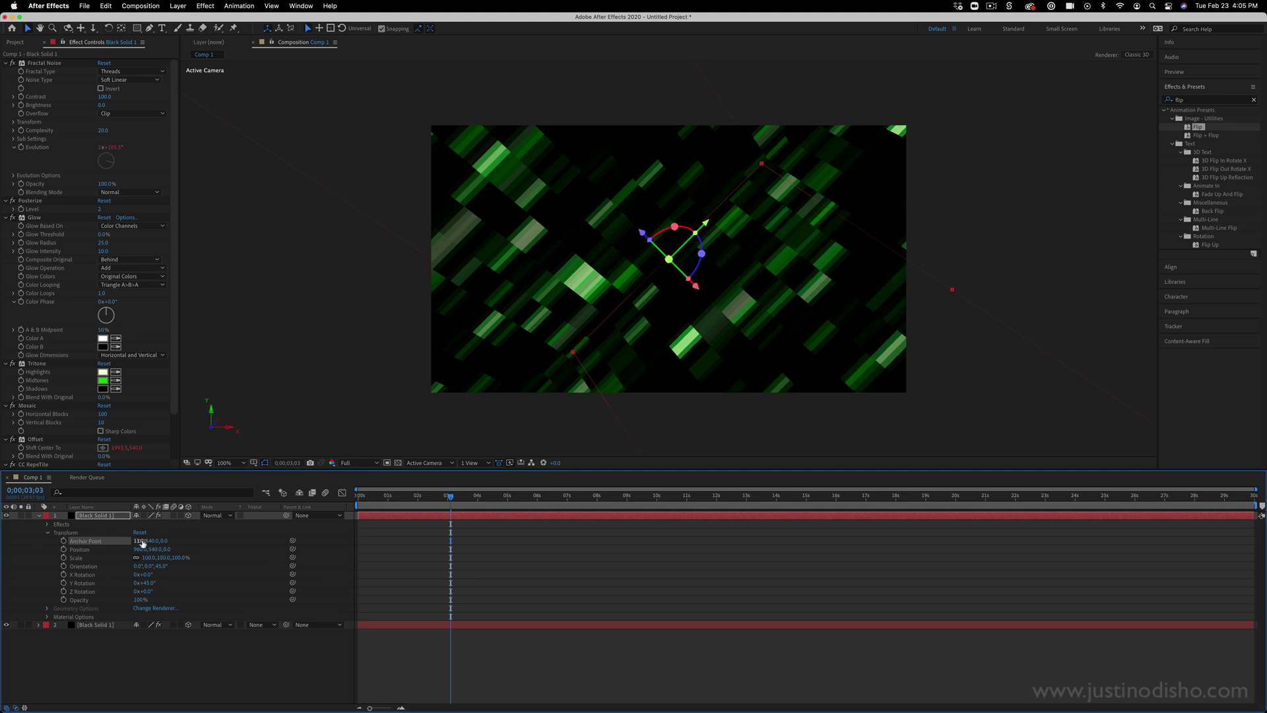
click(139, 540)
text(0)
key(Return)
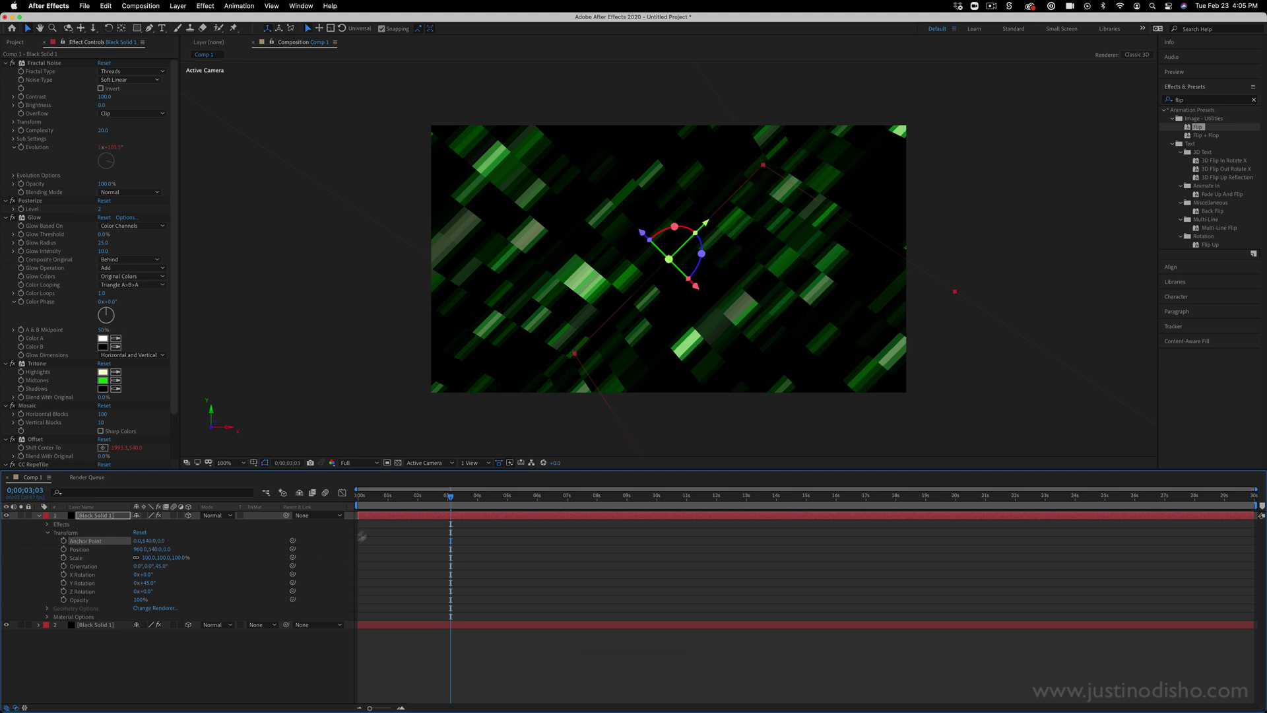
Play the two angled mosaic layers from the start of the composition to review the motion
drag(416, 498, 310, 502)
key(space)
key(space)
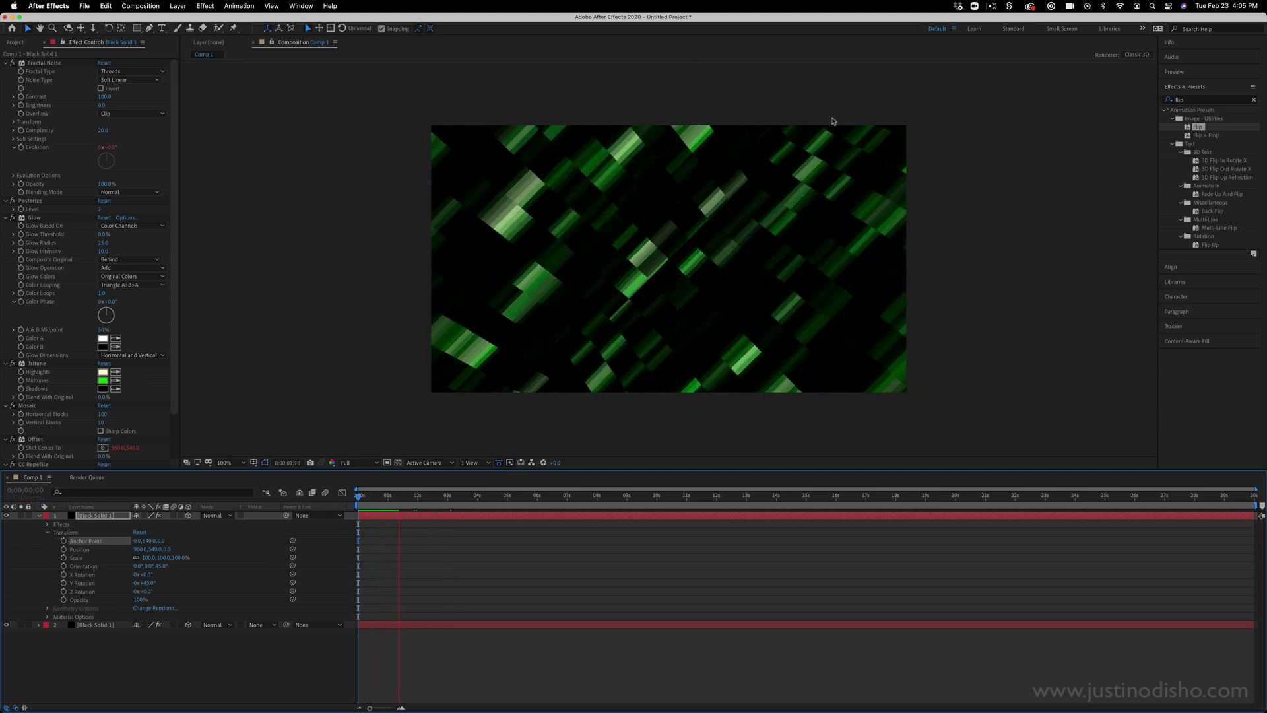
key(space)
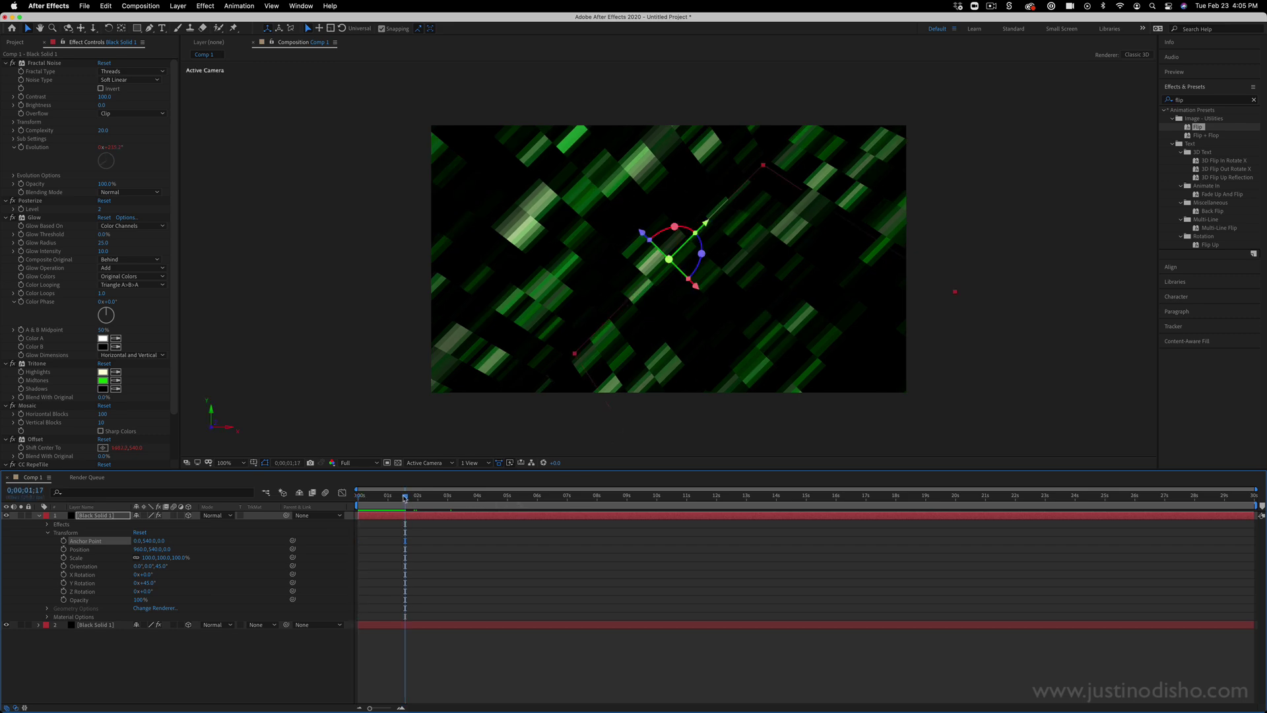
key(Home)
key(space)
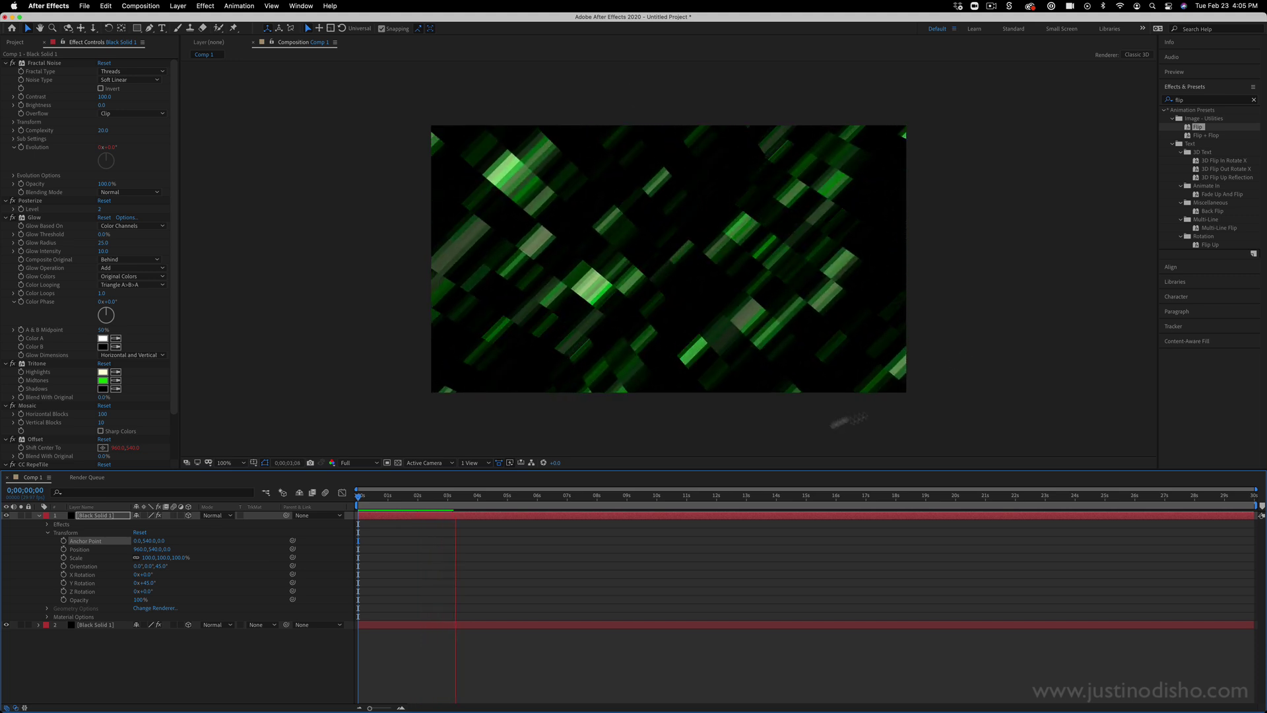
Reverse the lower black solid's Offset movement by changing its Shift Center To expression to [position[0] + -333*time, position[1]]
key(space)
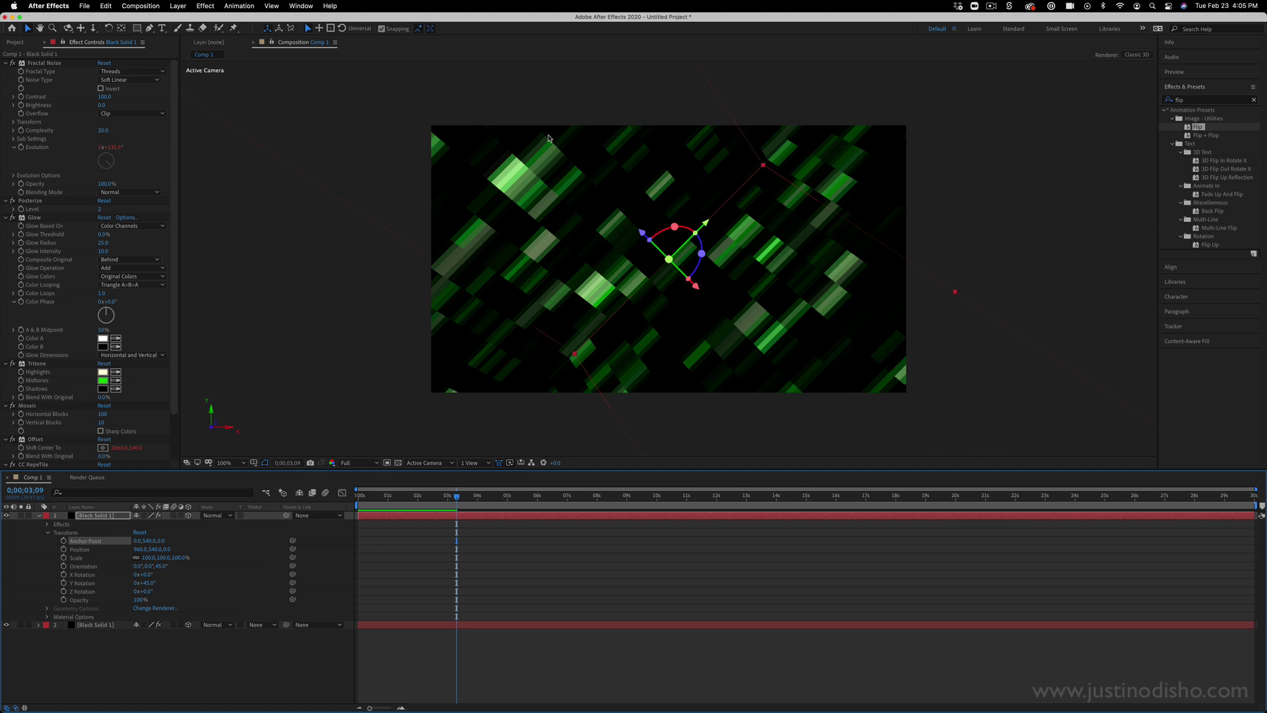
click(103, 624)
click(40, 626)
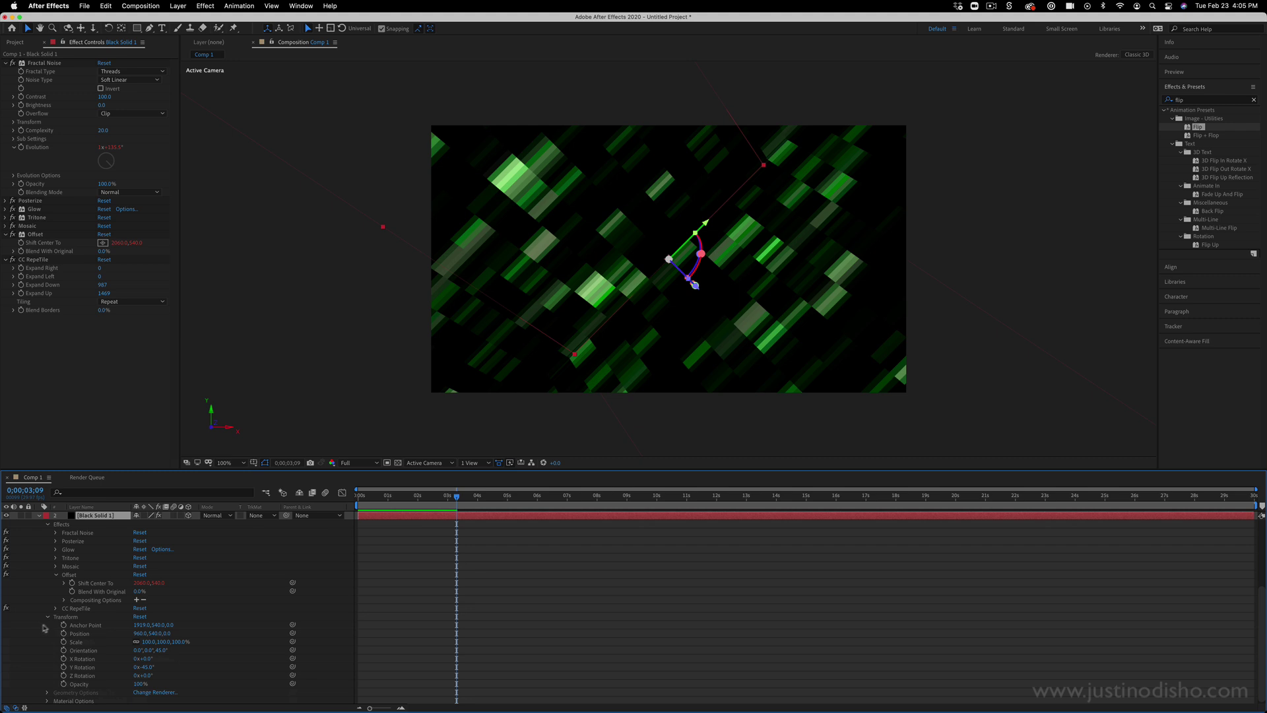
click(70, 574)
scroll(74, 585, down, 1)
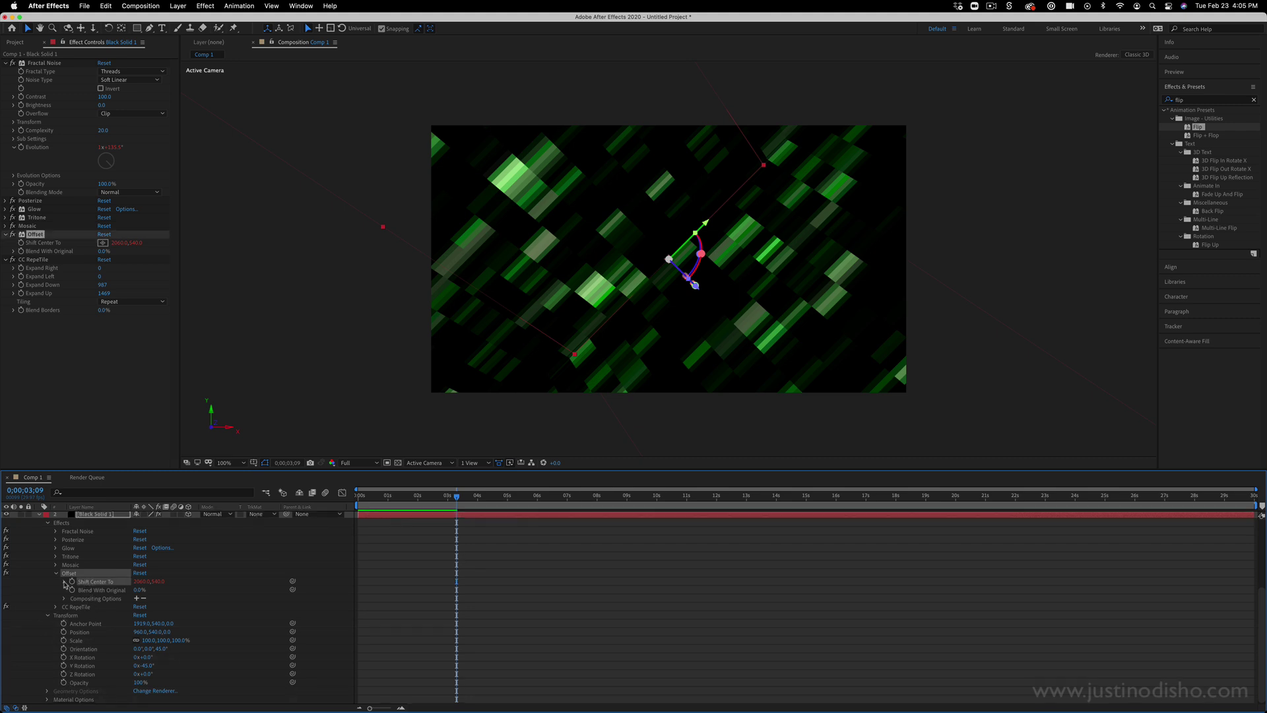
click(65, 582)
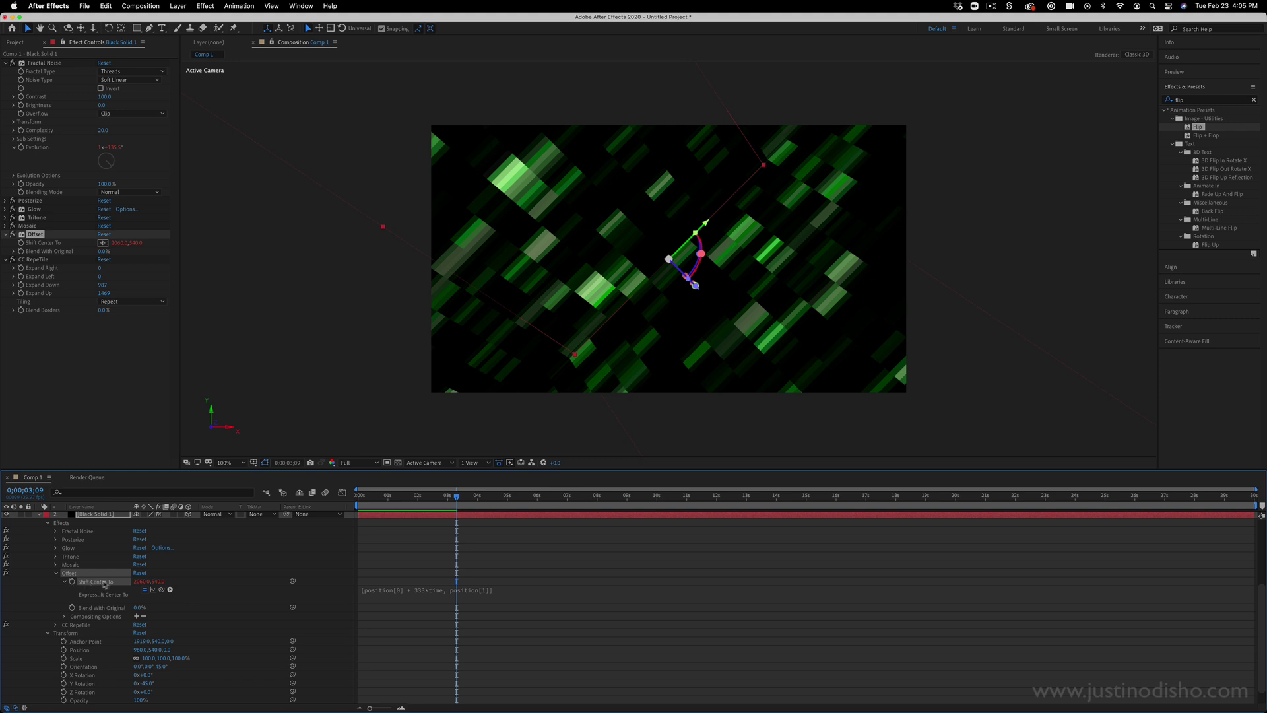
click(429, 591)
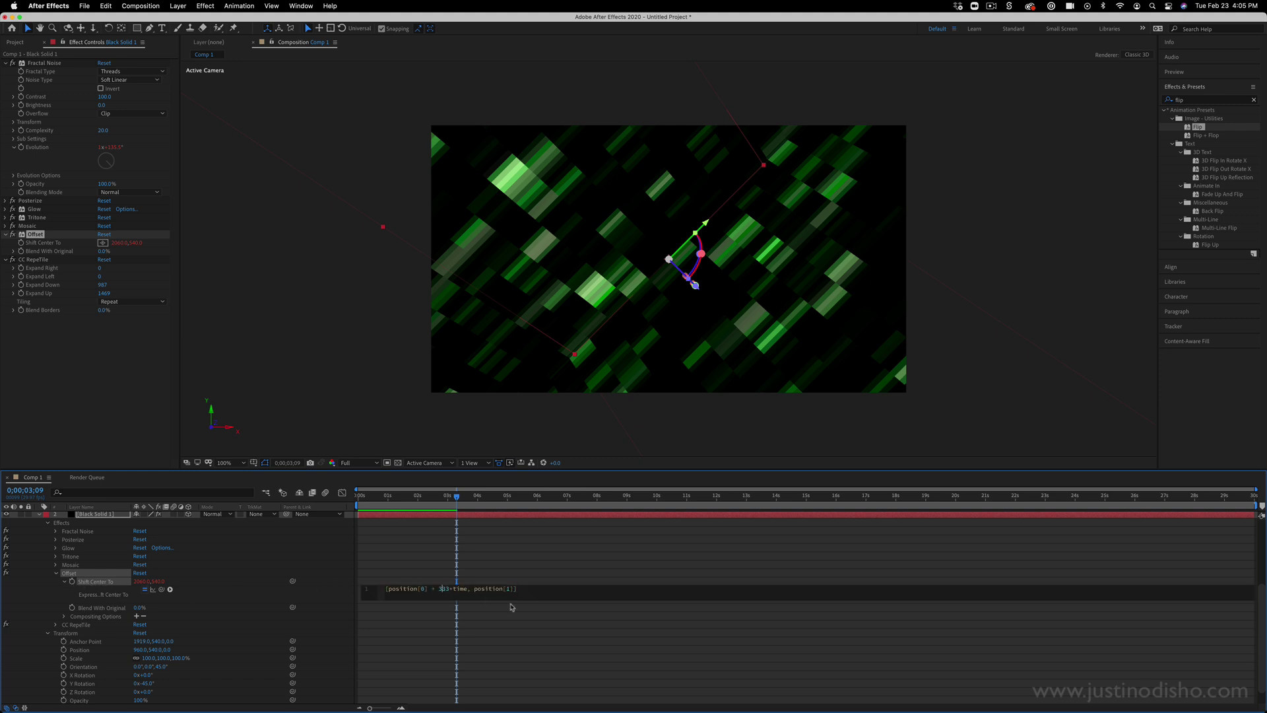
key(Left)
text(-)
Play the composition from the start to review the two mosaic walls with the reversed offset on the lower layer
drag(454, 499, 273, 498)
key(space)
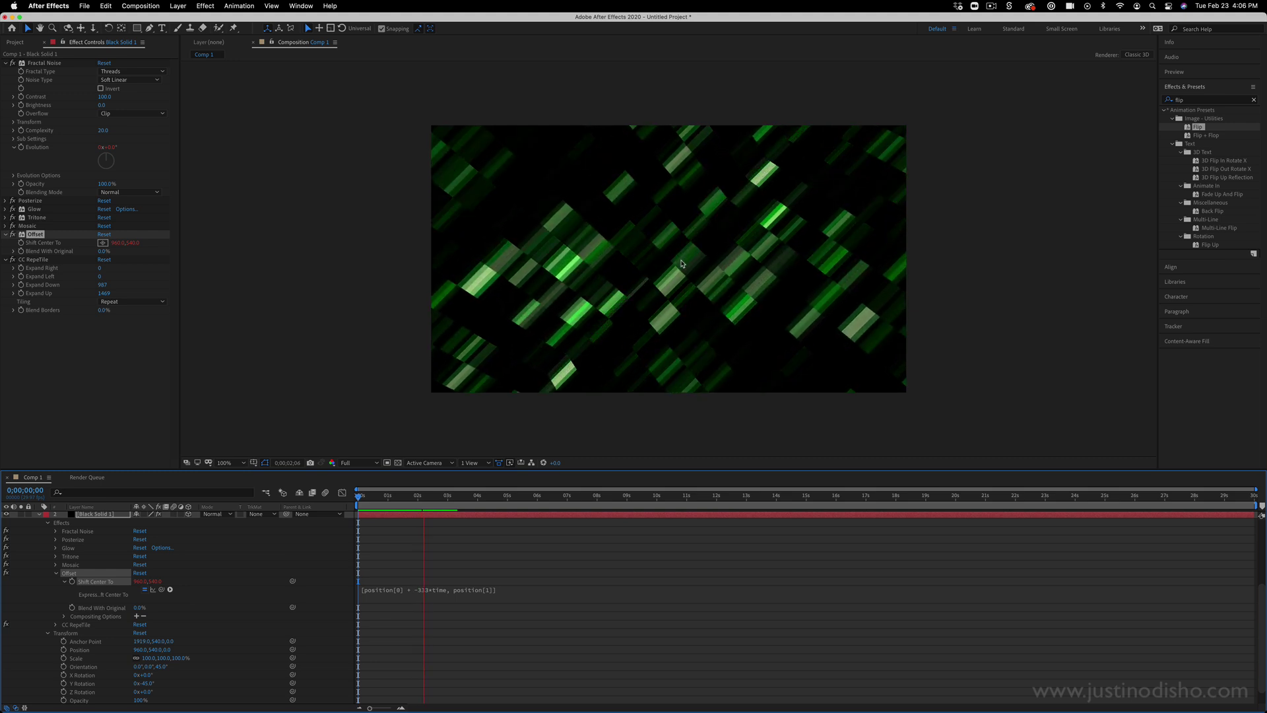
key(space)
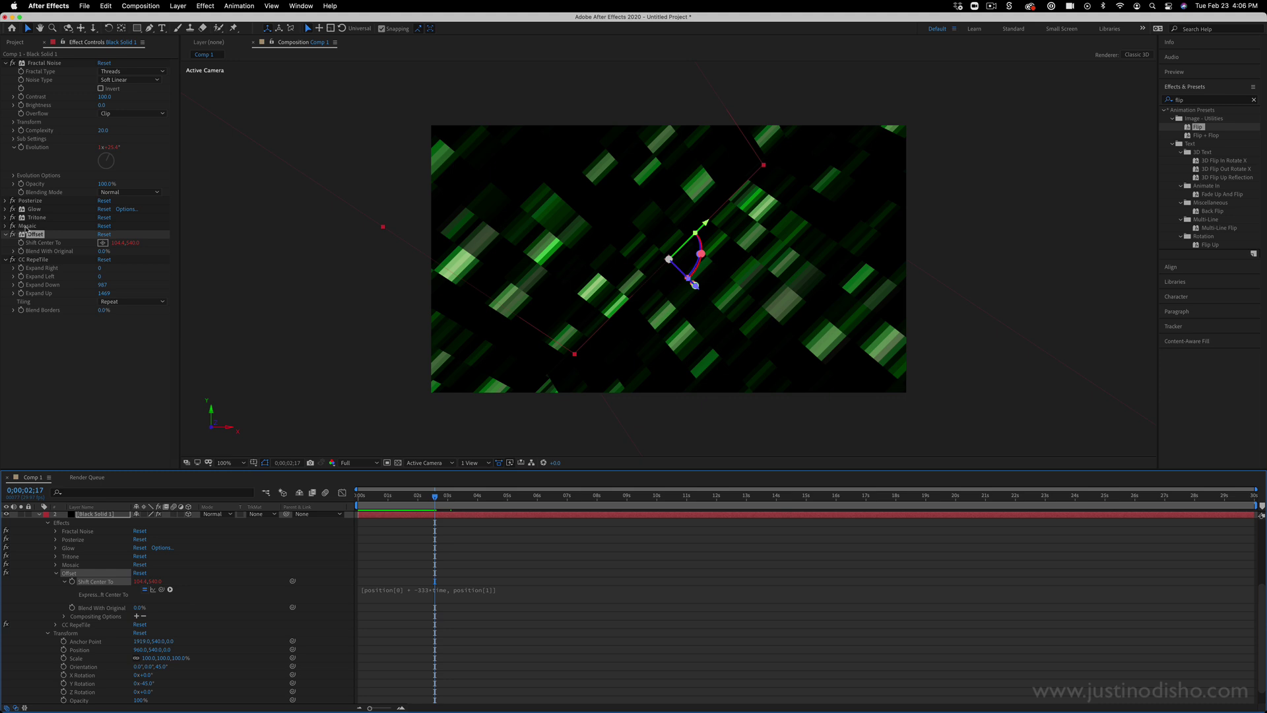
Disable the Mosaic effect on both black solid layers
click(13, 226)
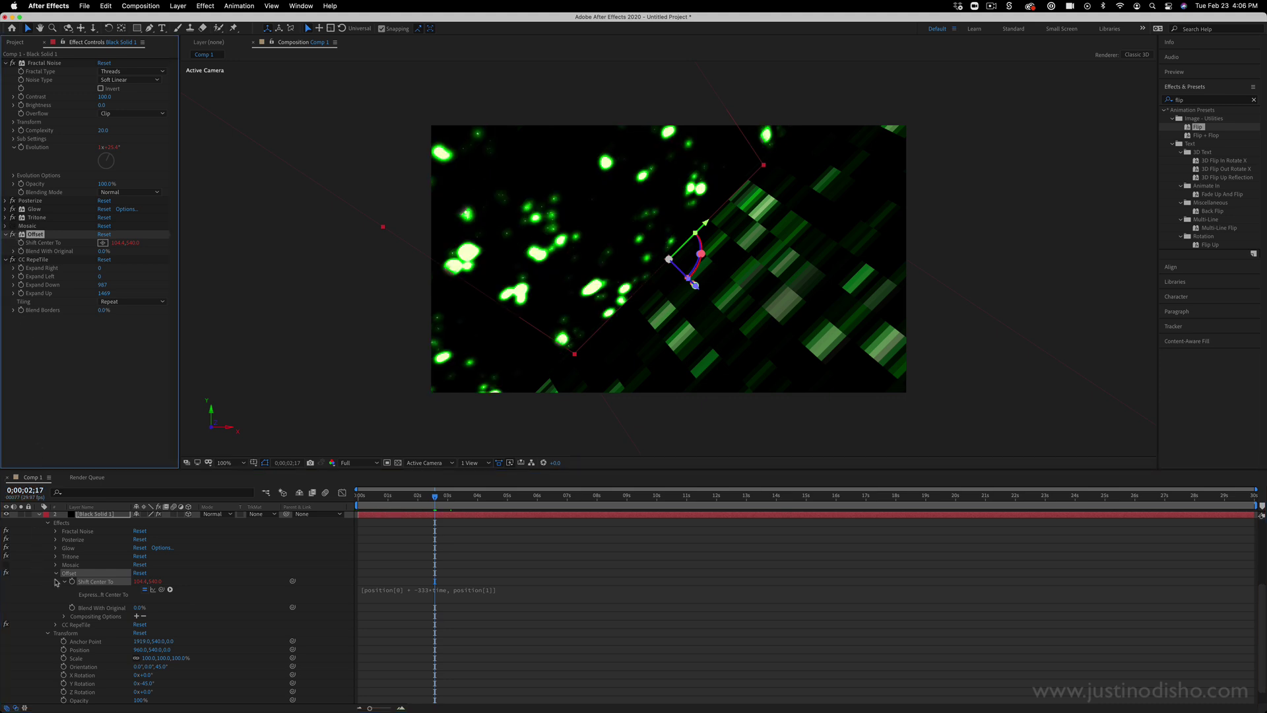
click(40, 515)
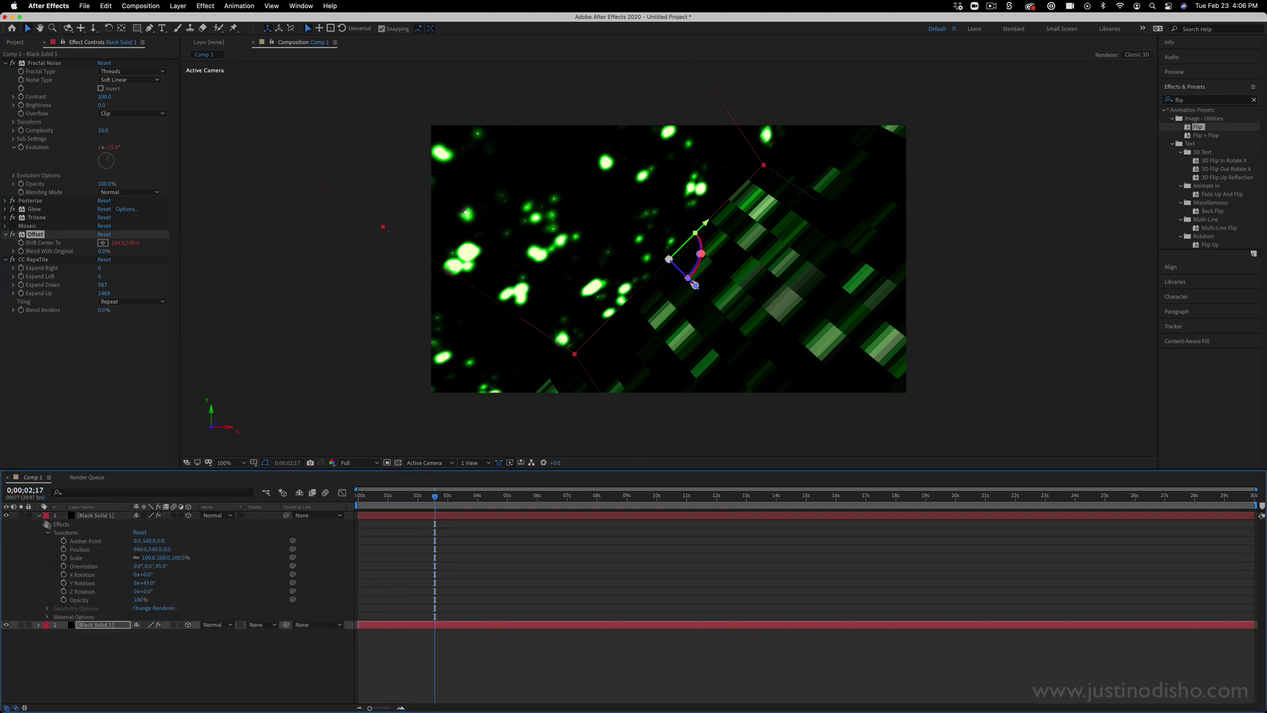
click(102, 516)
click(6, 218)
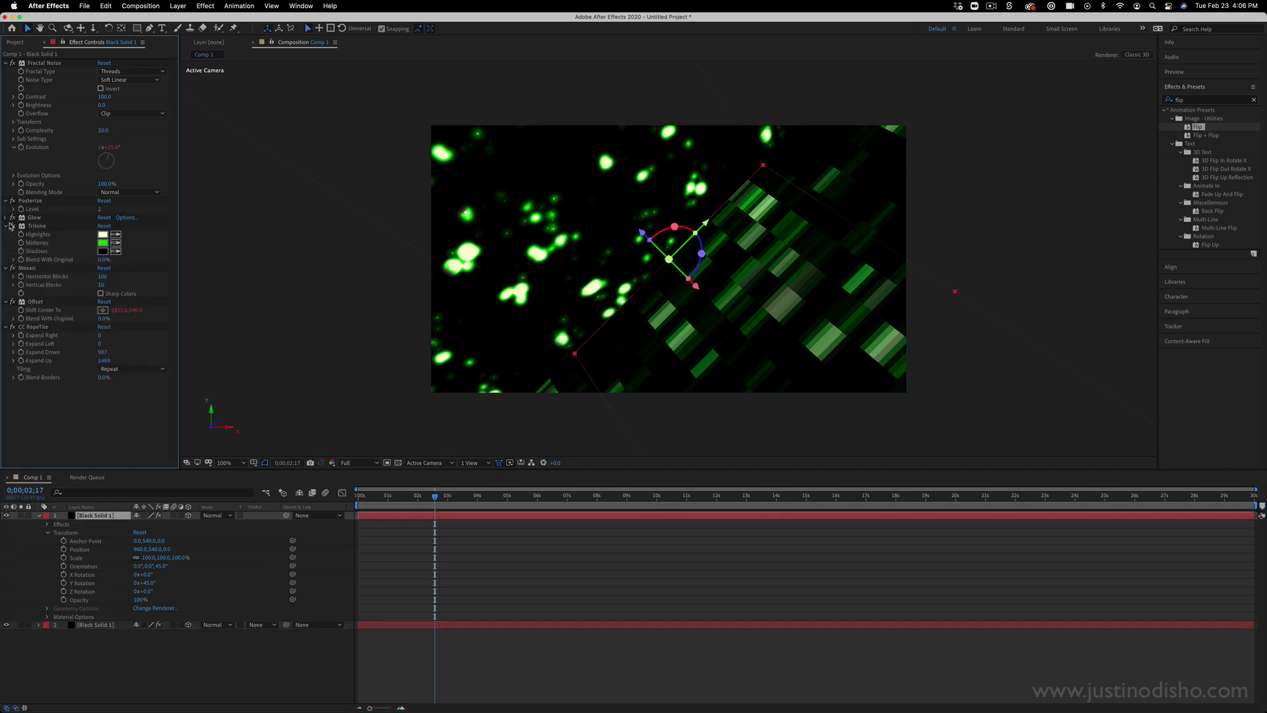
click(13, 268)
Play the composition from the start to review the glowing particles without the mosaic
drag(439, 509, 347, 505)
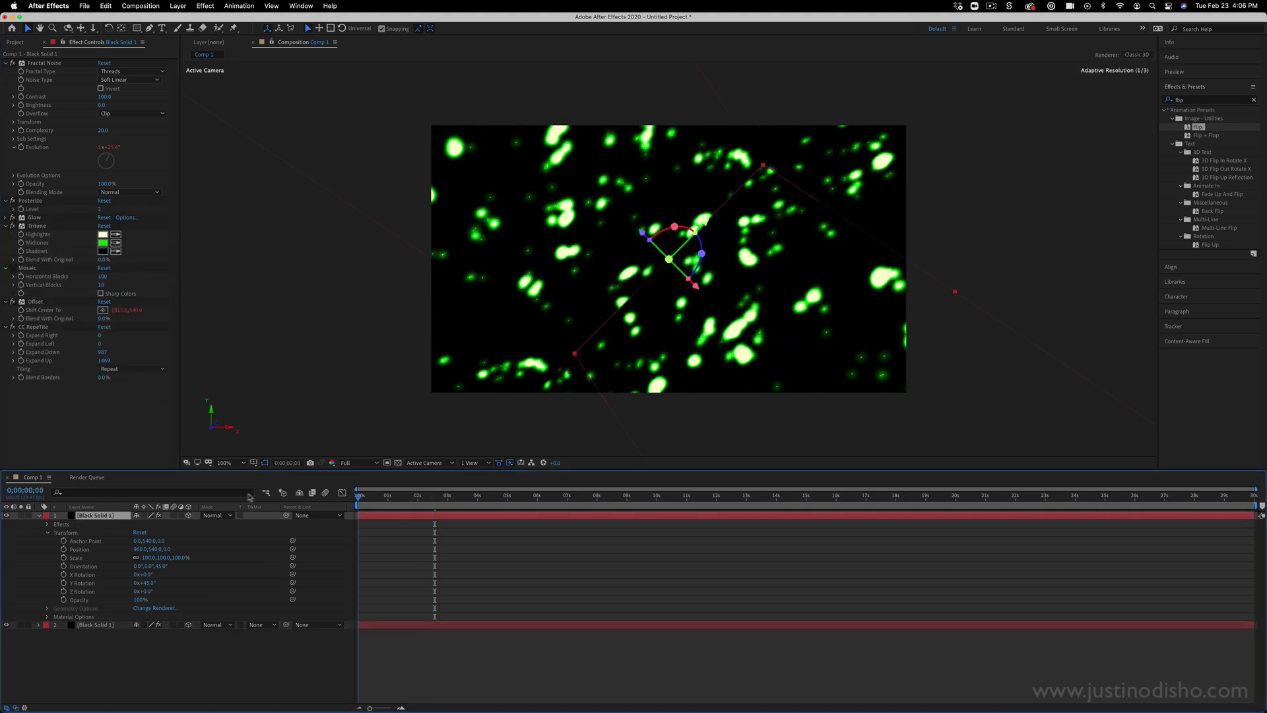
key(space)
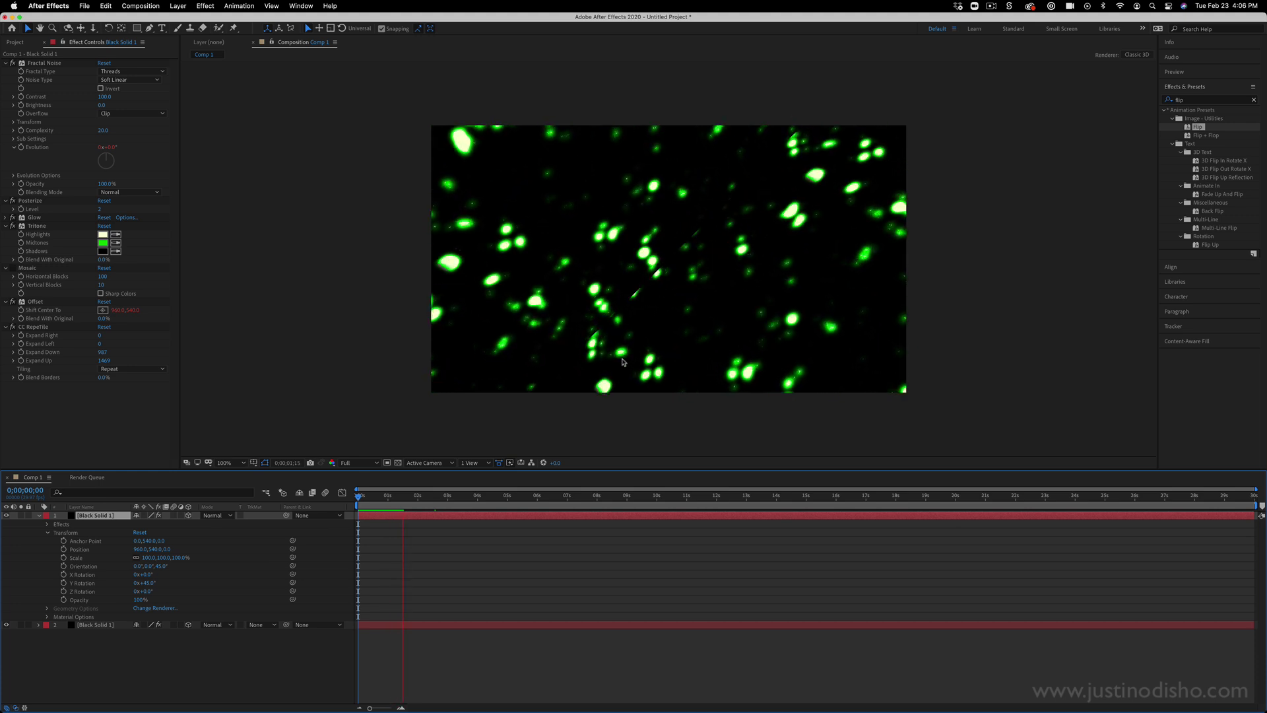
key(space)
Create a new black solid layer above the two angled mosaic layers
click(1202, 102)
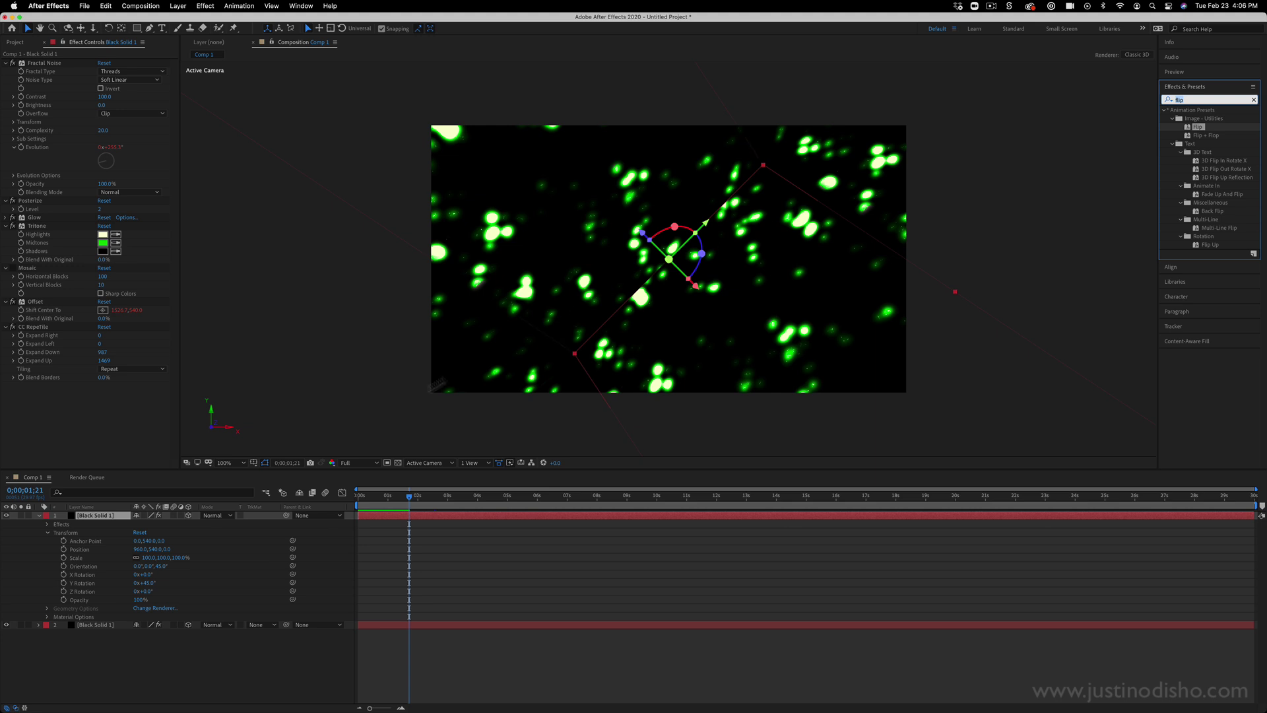
click(100, 515)
click(178, 6)
mouse_move(198, 21)
click(315, 35)
key(Return)
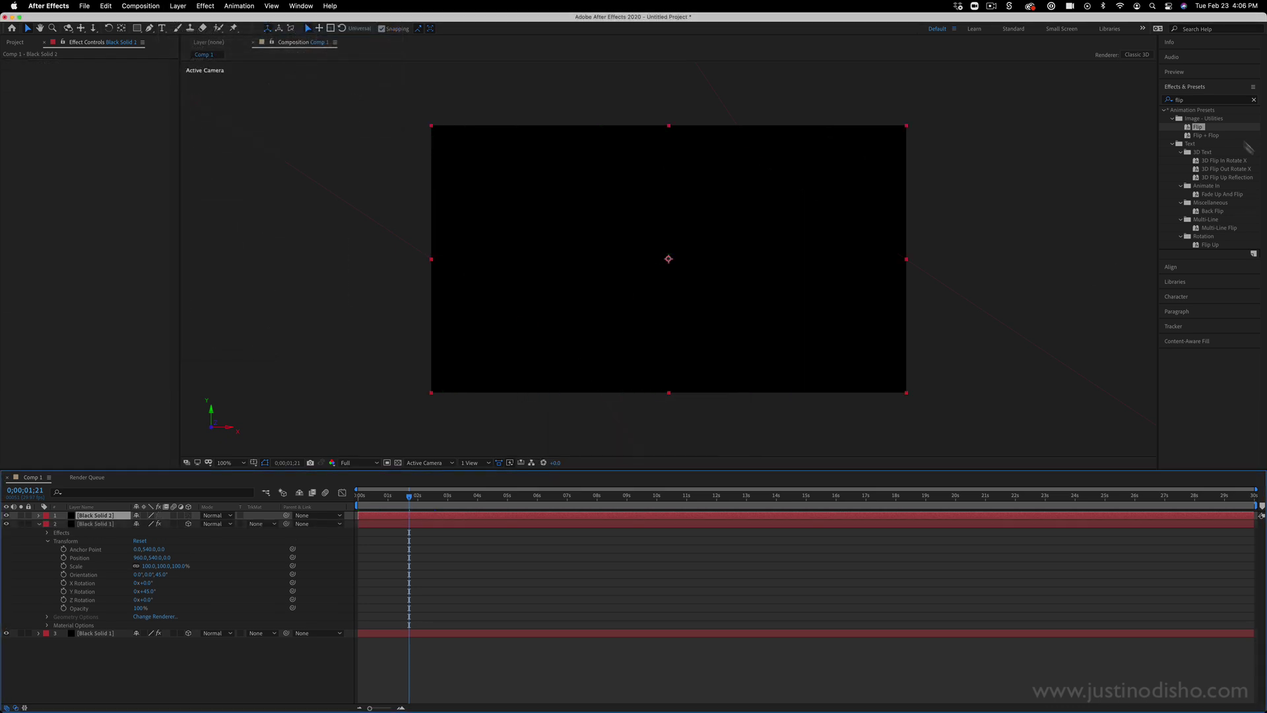
Find the Beam effect and apply it to the new black solid
double_click(1180, 99)
text(beam)
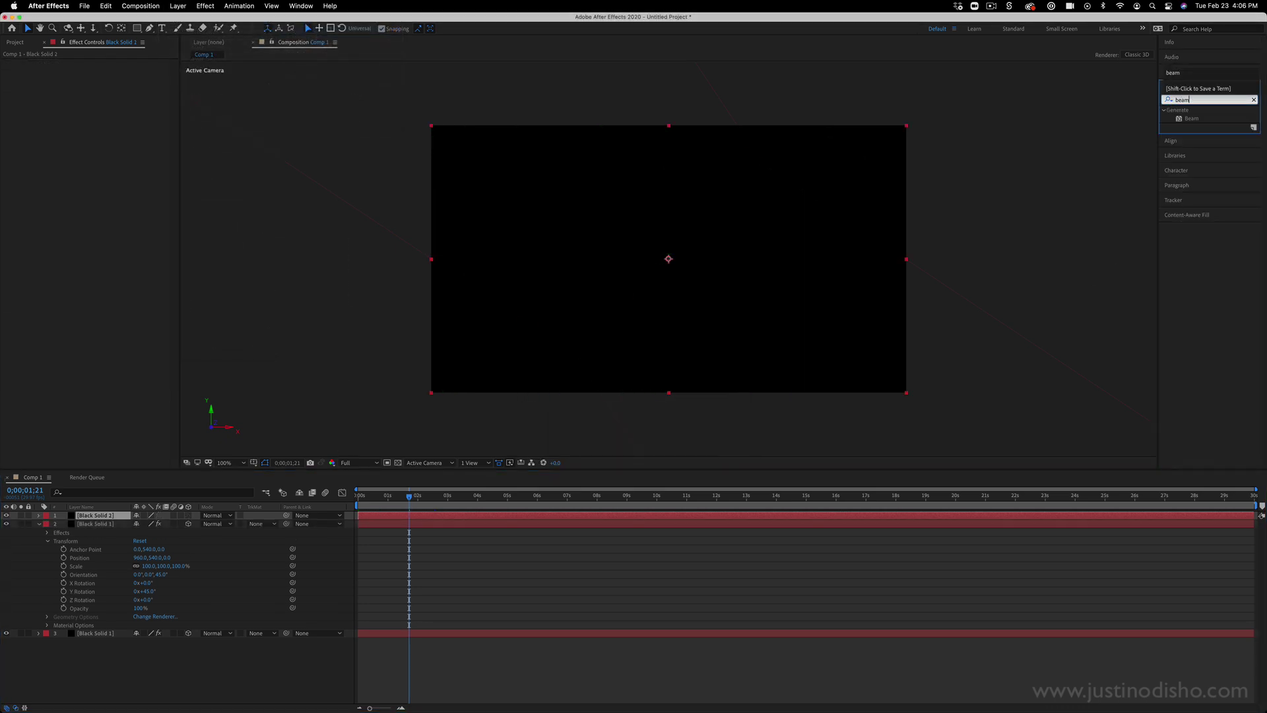
drag(1202, 134, 103, 516)
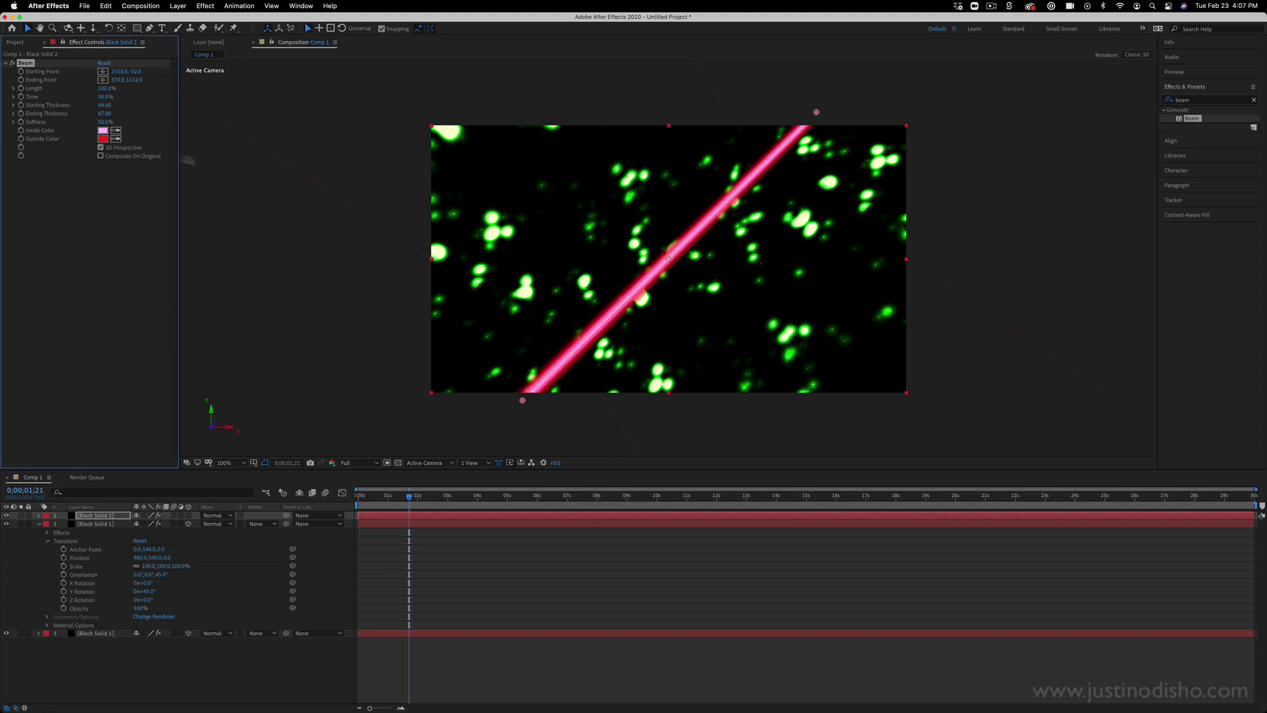
Set the Beam effect's Inside Color and Outside Color to black (000000) and increase the beam's thickness
click(103, 131)
click(576, 433)
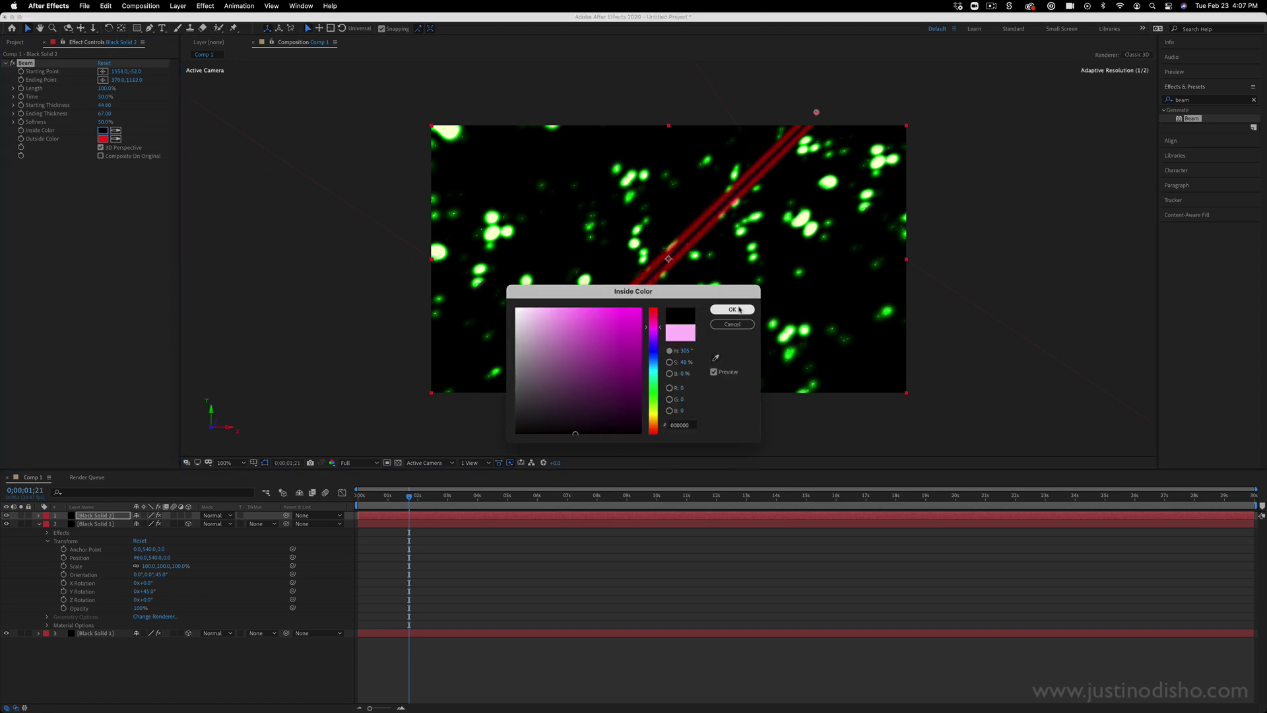
click(739, 309)
click(102, 140)
click(567, 409)
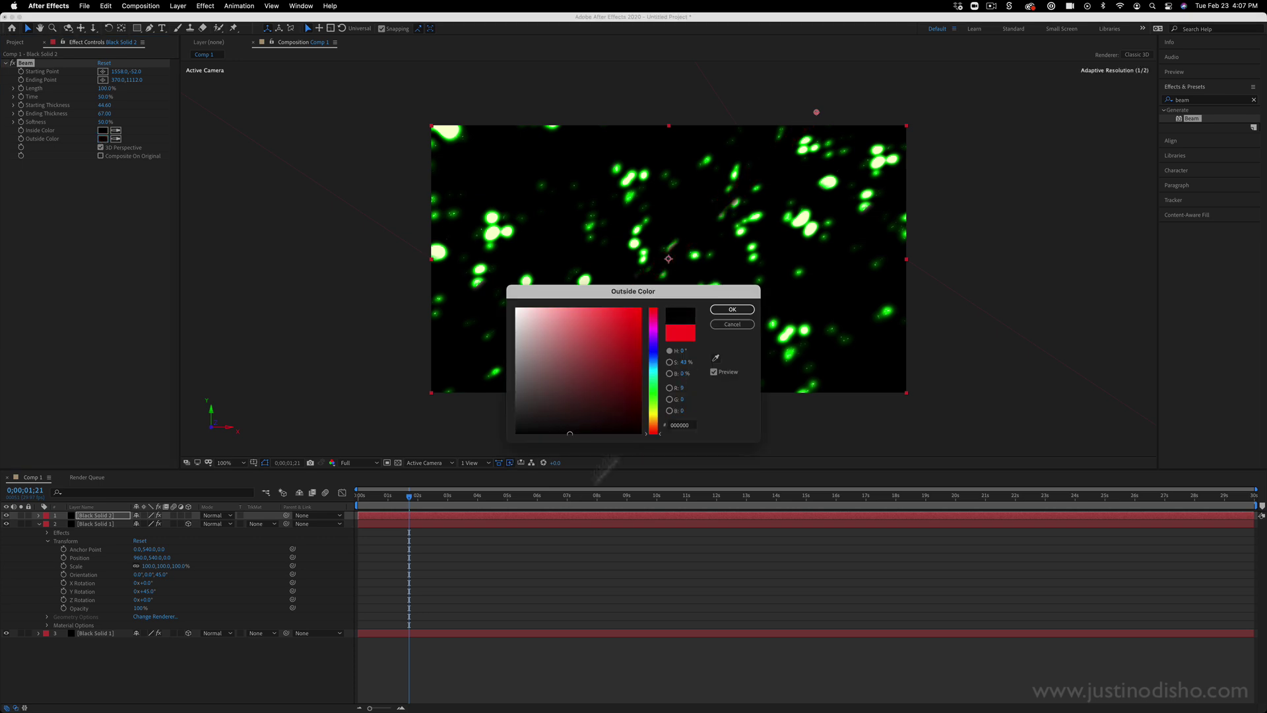
click(739, 309)
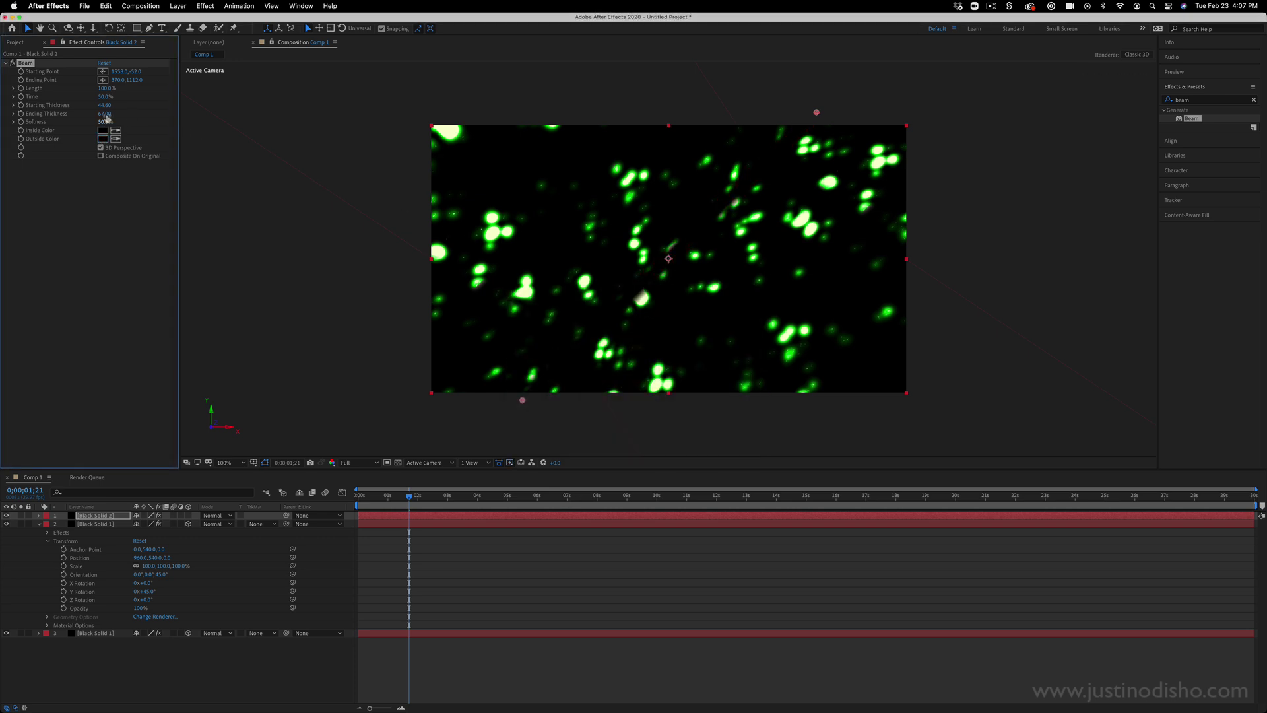
drag(106, 114, 471, 147)
drag(151, 114, 209, 114)
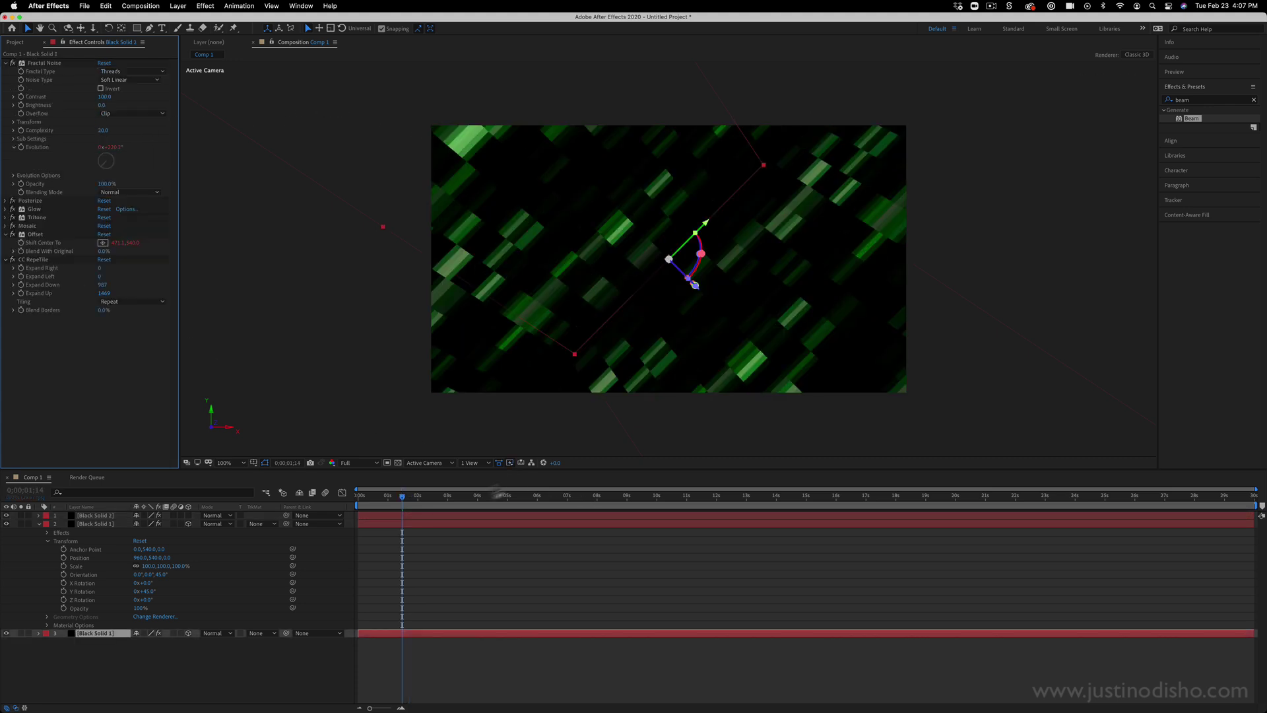
Play the composition from the start to review the dark beam along the seam between the mosaic walls
drag(403, 496, 220, 497)
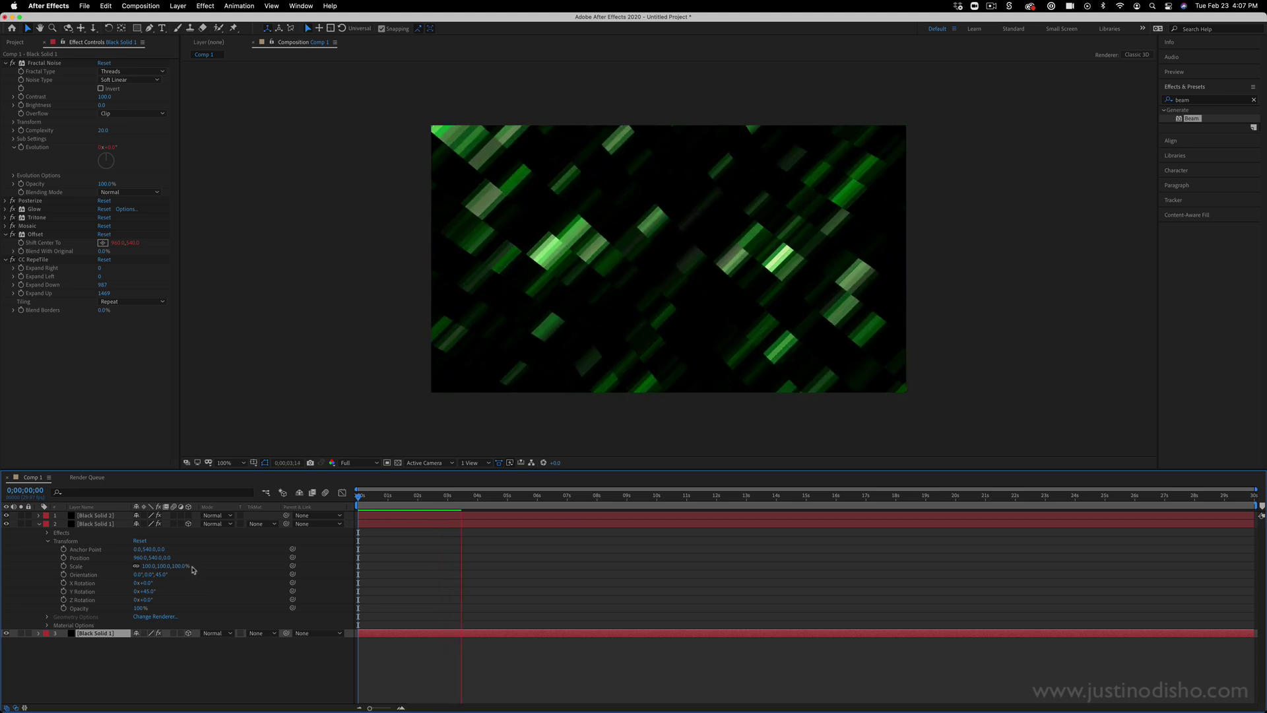
key(space)
Recolor the bottom black solid's mosaic in blue and red with its Tritone effect's colors
click(37, 219)
click(6, 218)
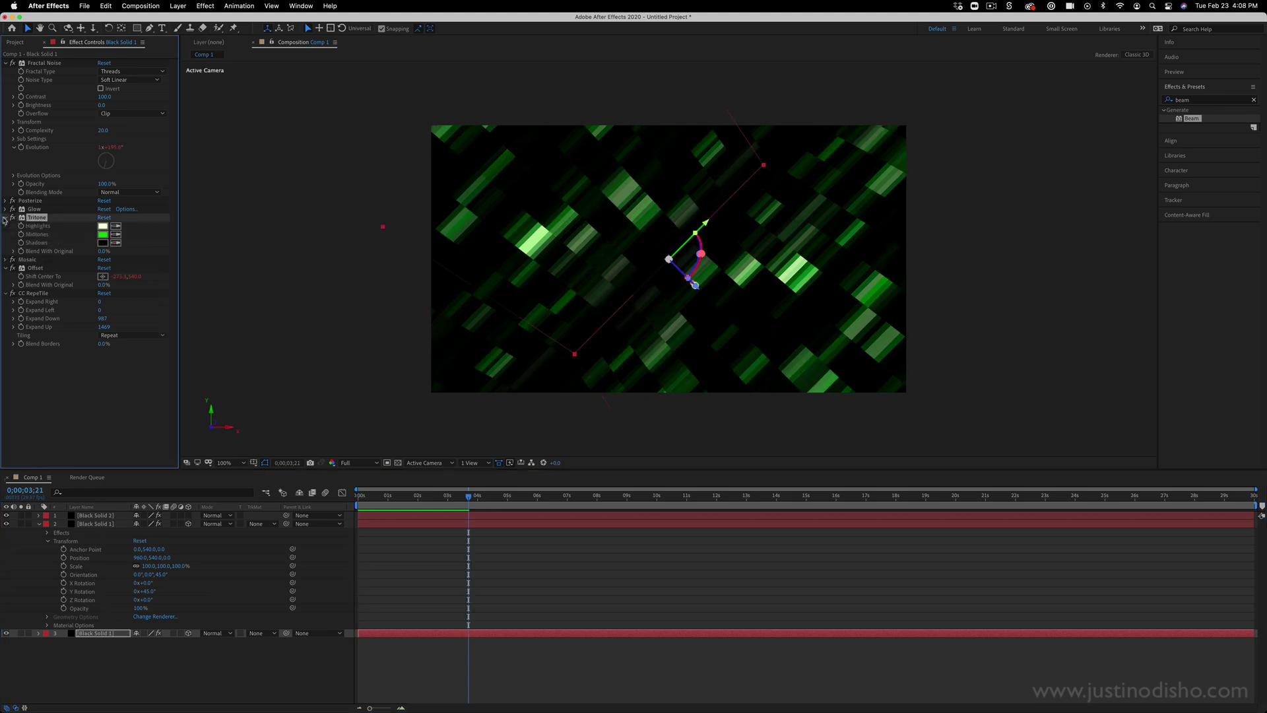
click(103, 234)
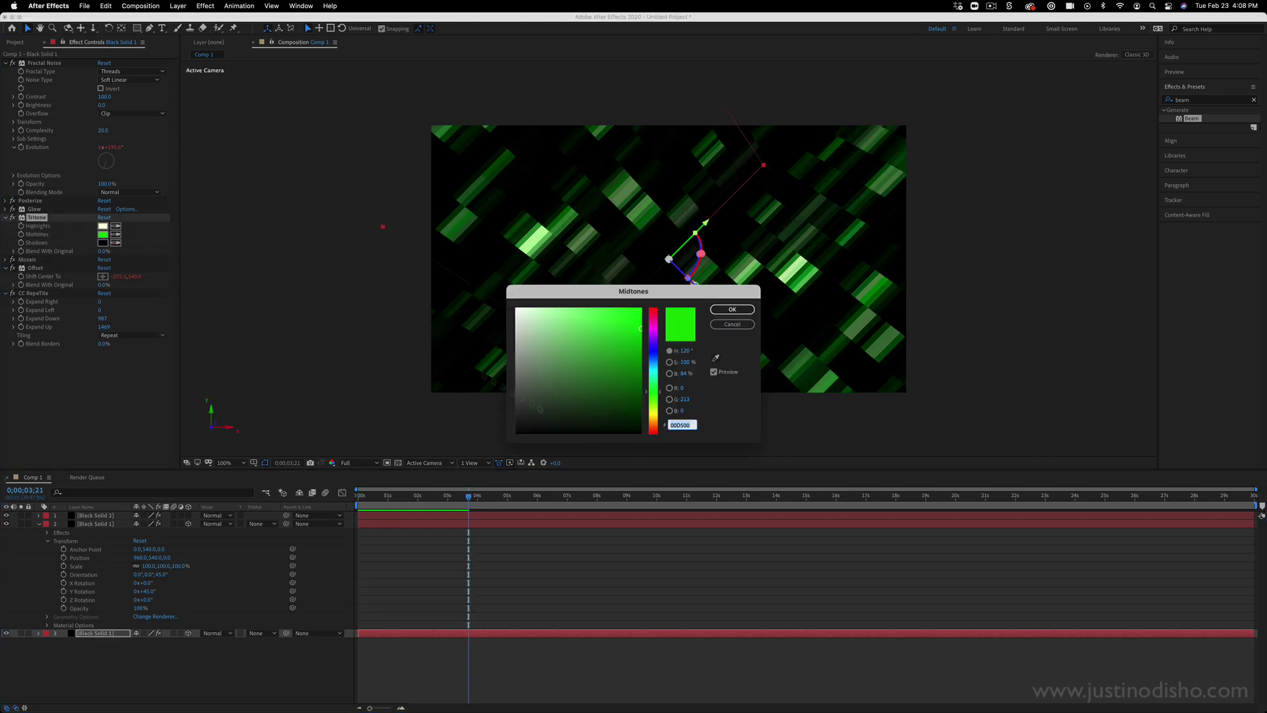
drag(653, 355, 654, 308)
click(651, 356)
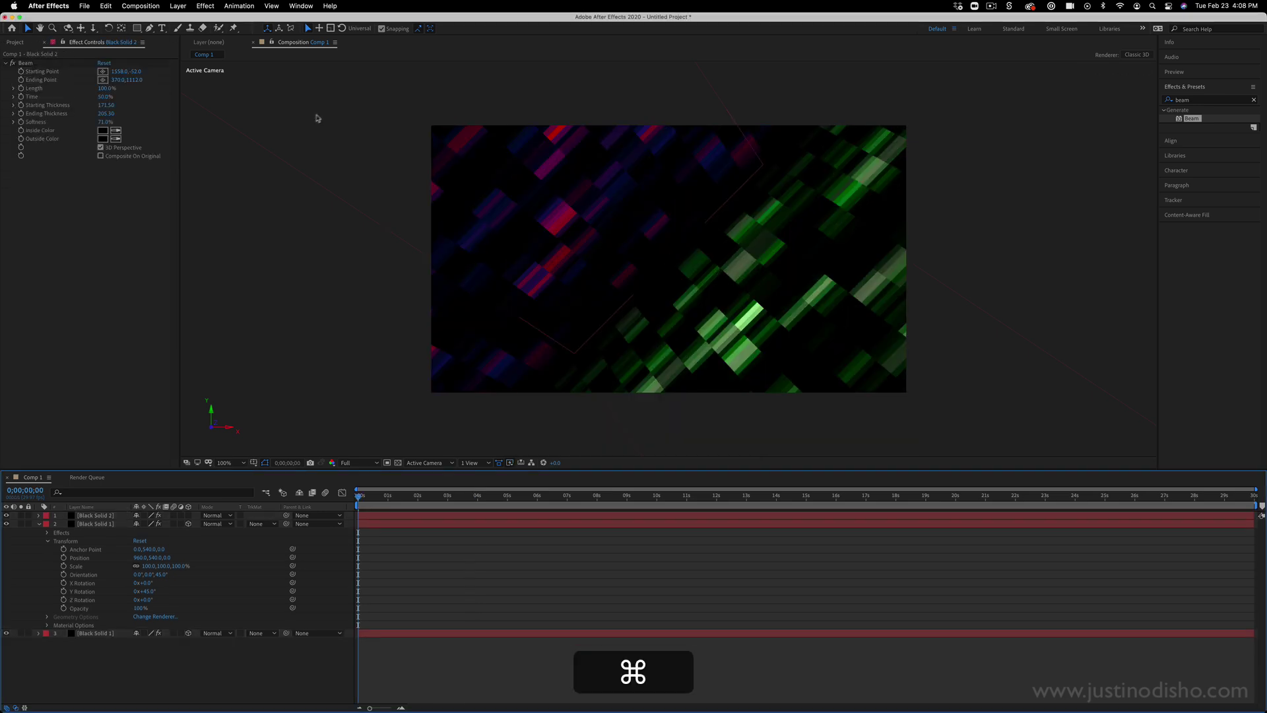
Add a new adjustment layer above all the other layers
click(177, 6)
mouse_move(198, 20)
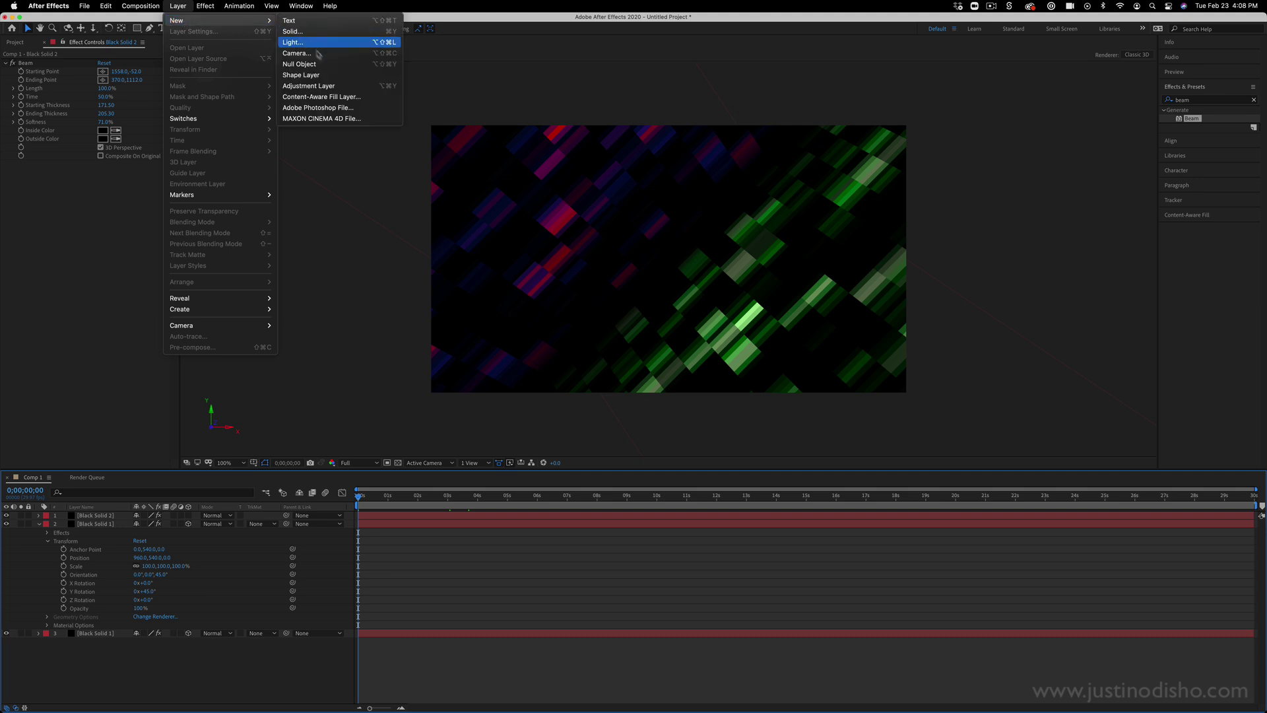
click(330, 87)
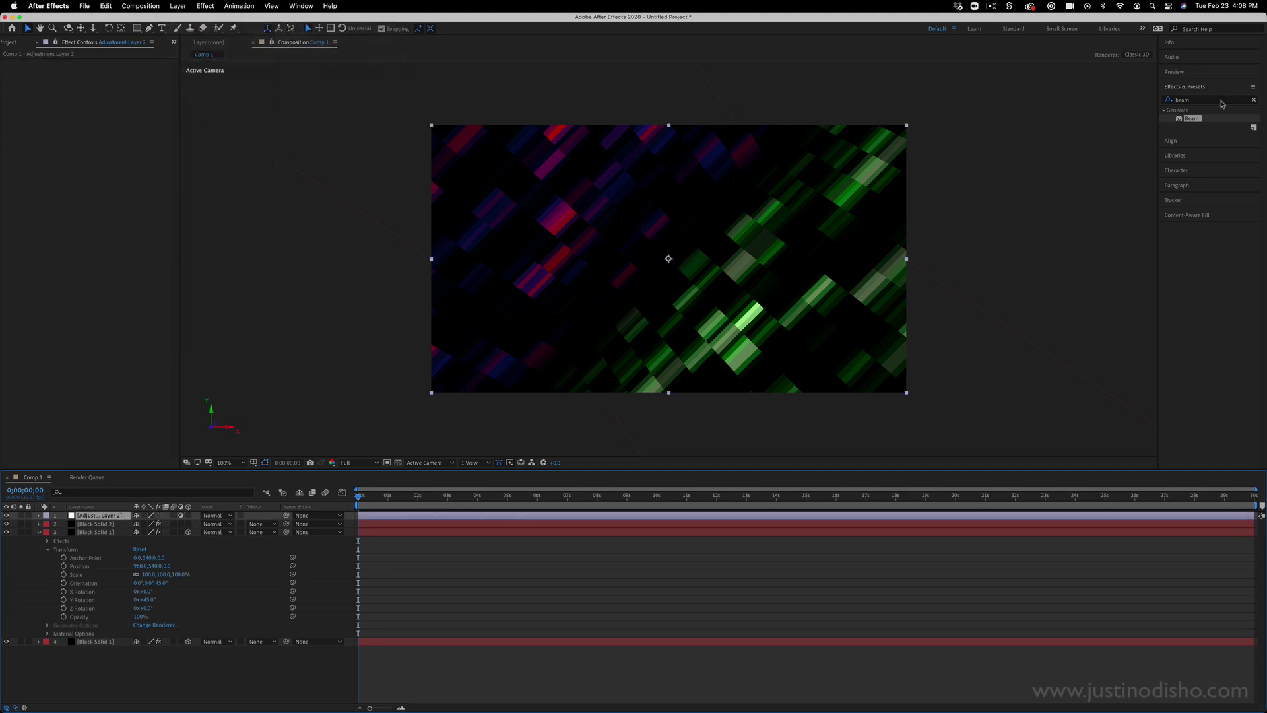
Apply the Glow effect to the adjustment layer, with Glow Threshold 19.2%, a larger Glow Radius and Glow Intensity 0.7
click(1254, 100)
text(glow)
drag(1199, 161, 113, 517)
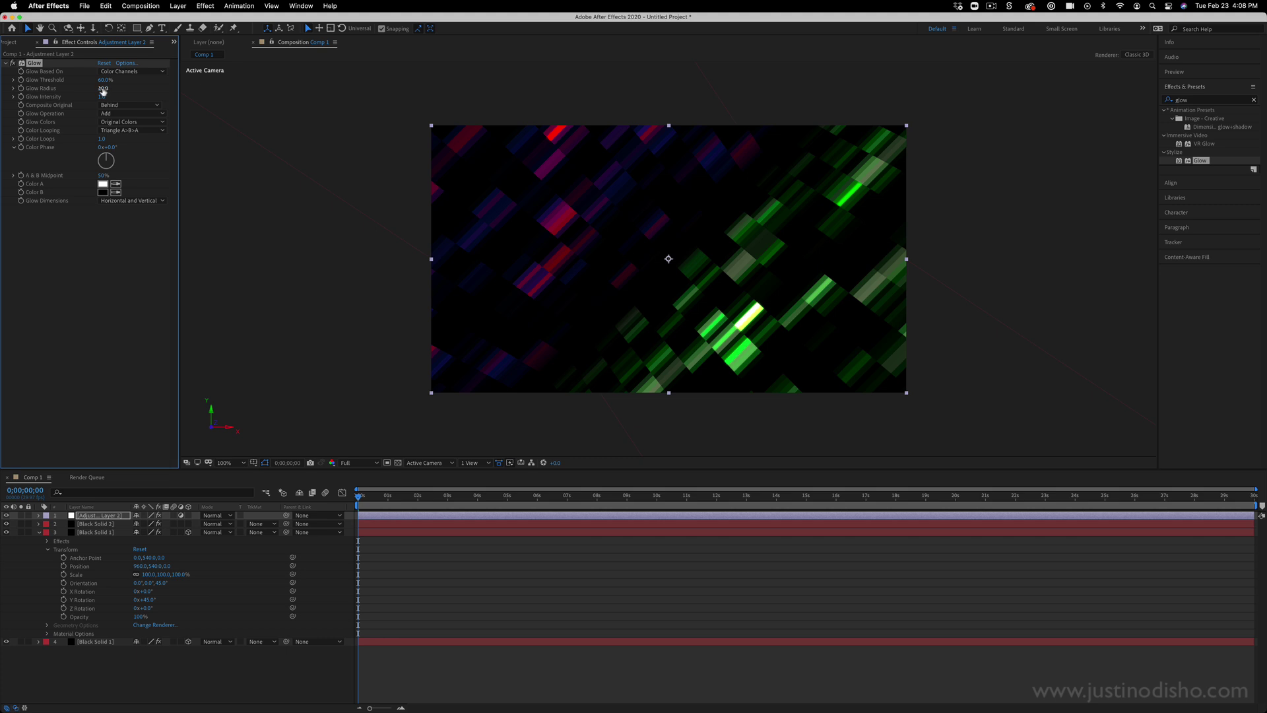
drag(102, 91, 106, 99)
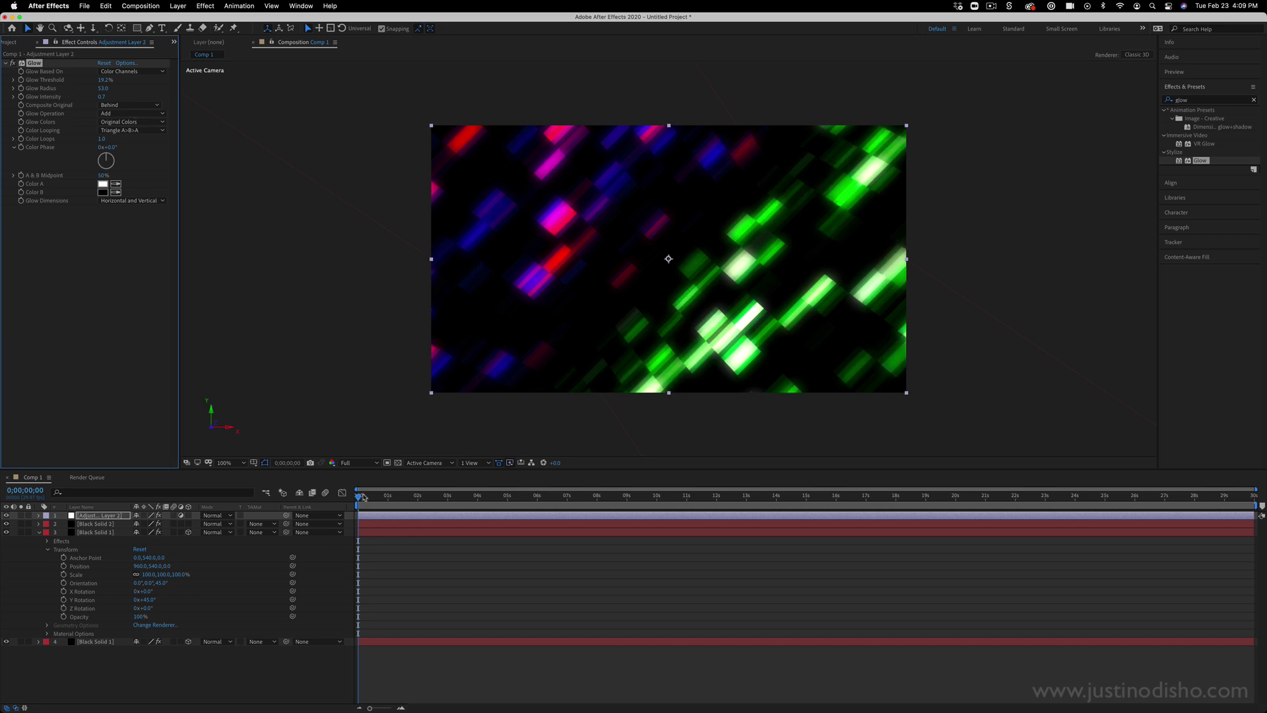
Play the composition from the start to review the glowing two-color mosaic walls
click(358, 498)
key(space)
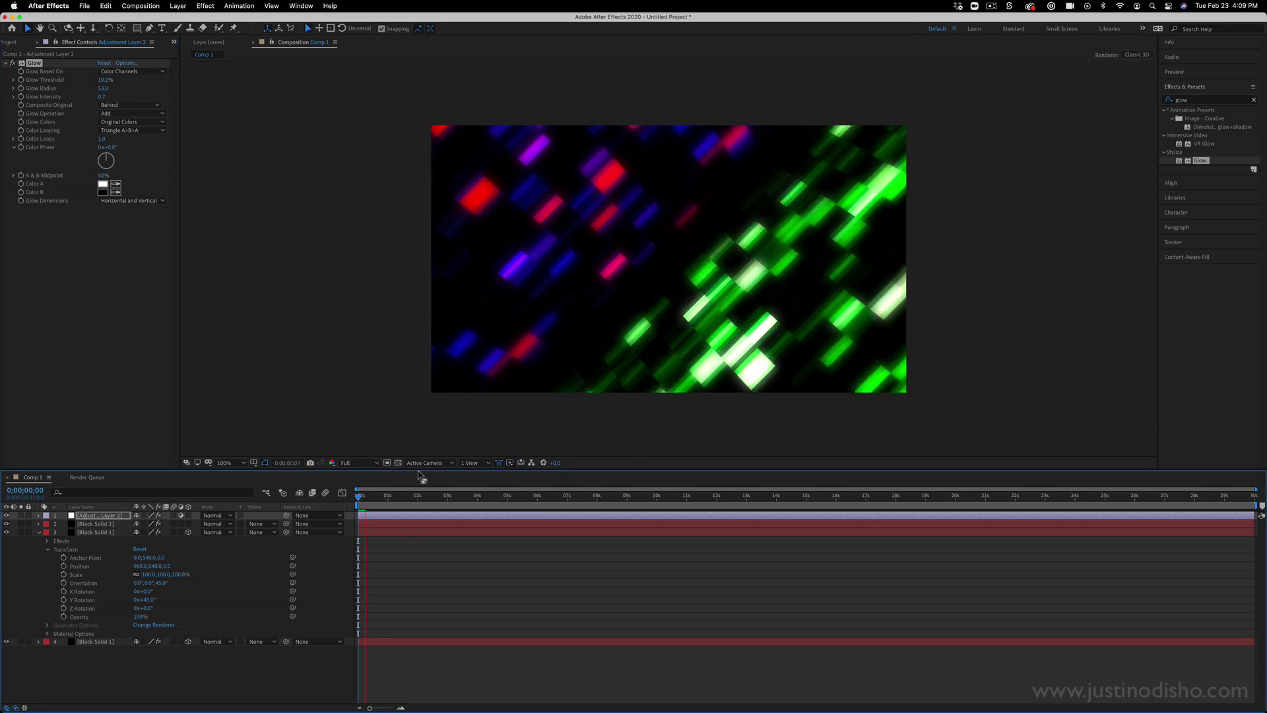